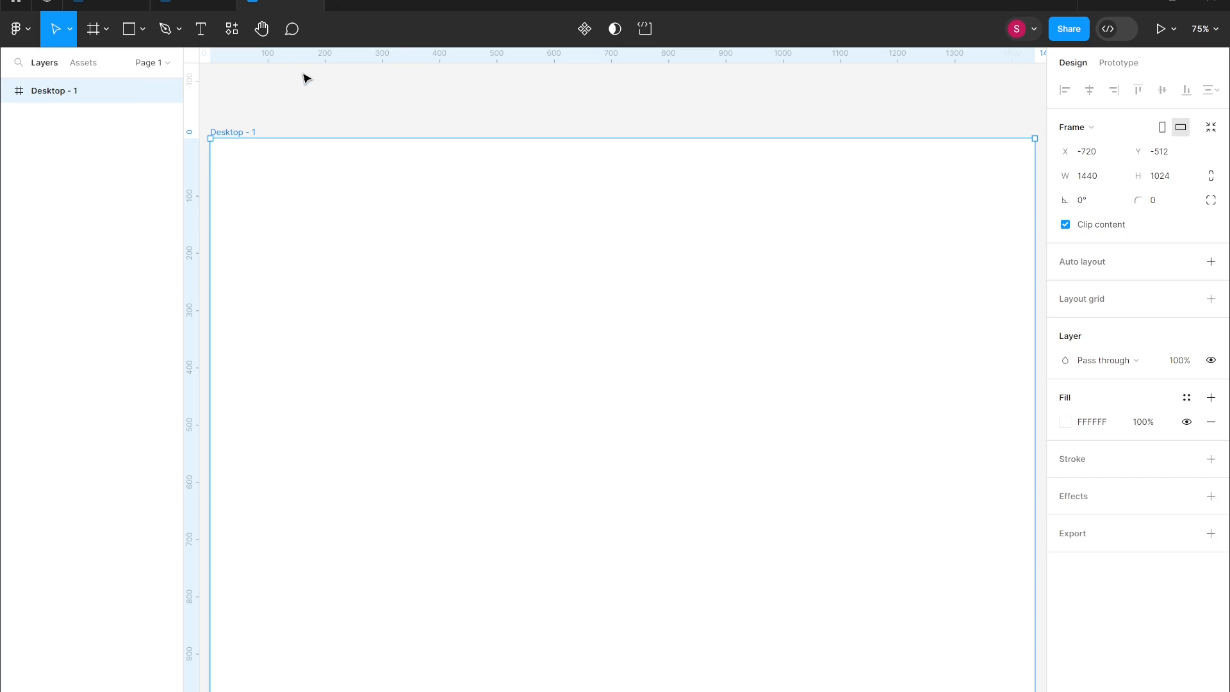
Search the plugins for "unsplash" and run the Unsplash plugin.
{"action": "left_click", "coordinate": [235, 32]}
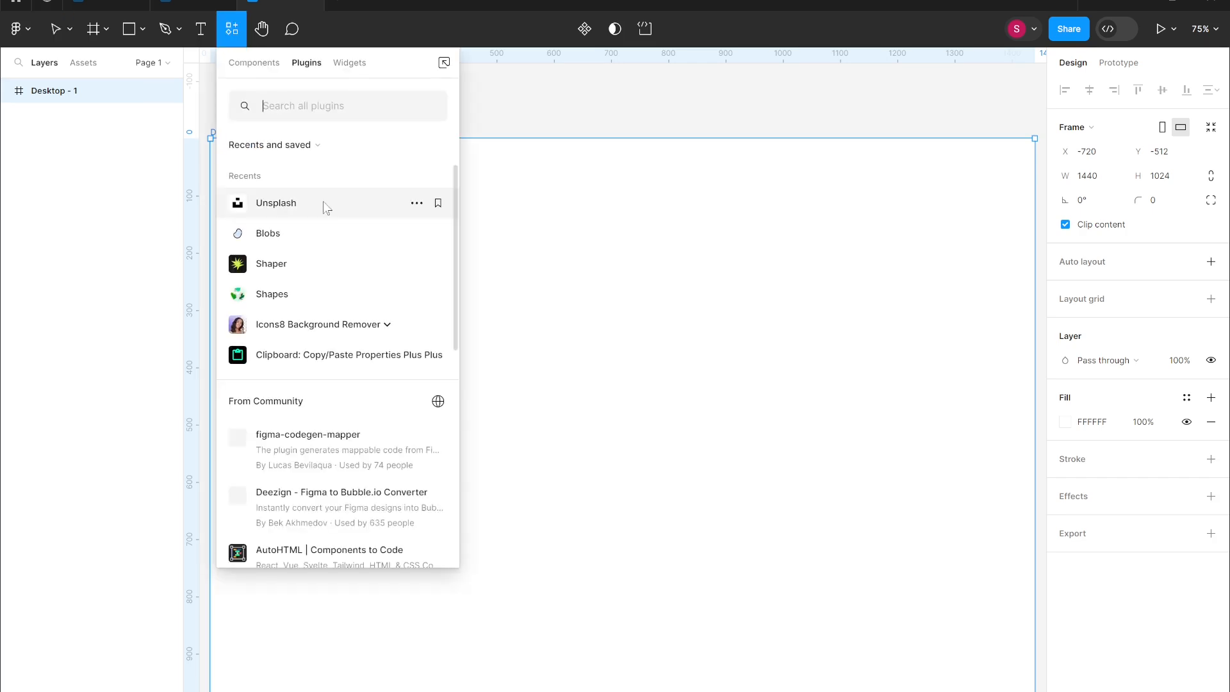
{"action": "left_click", "coordinate": [330, 102]}
{"action": "type", "text": "unsplash"}
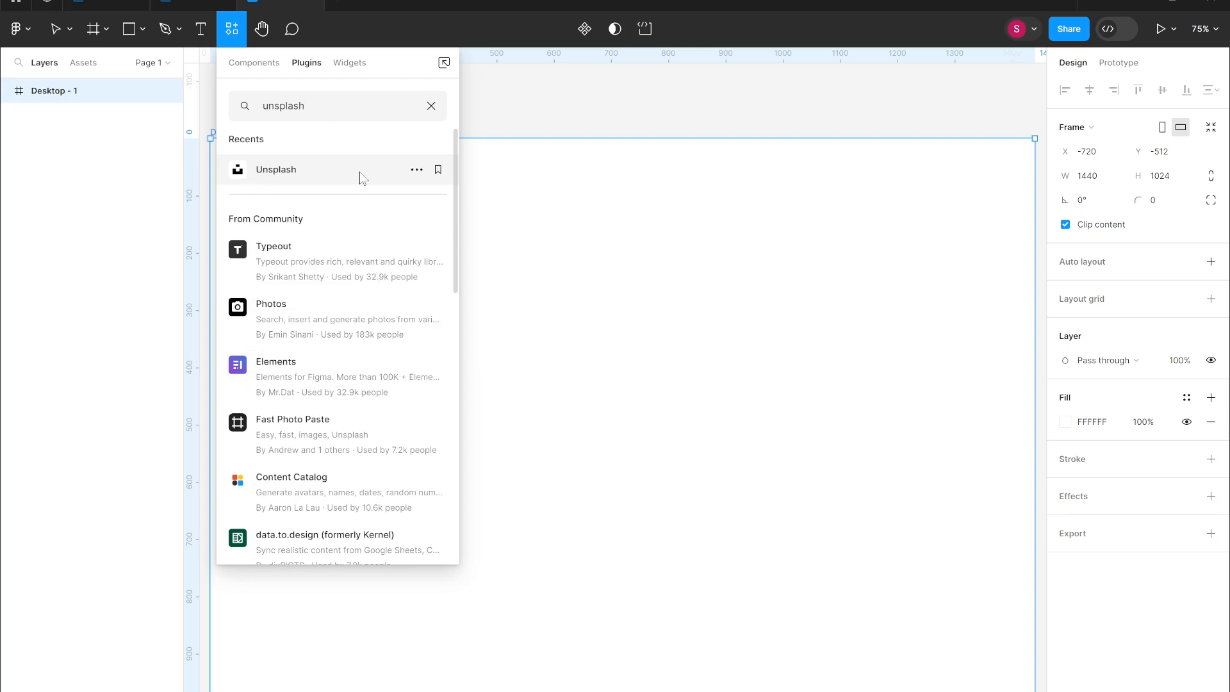
{"action": "left_click", "coordinate": [363, 177]}
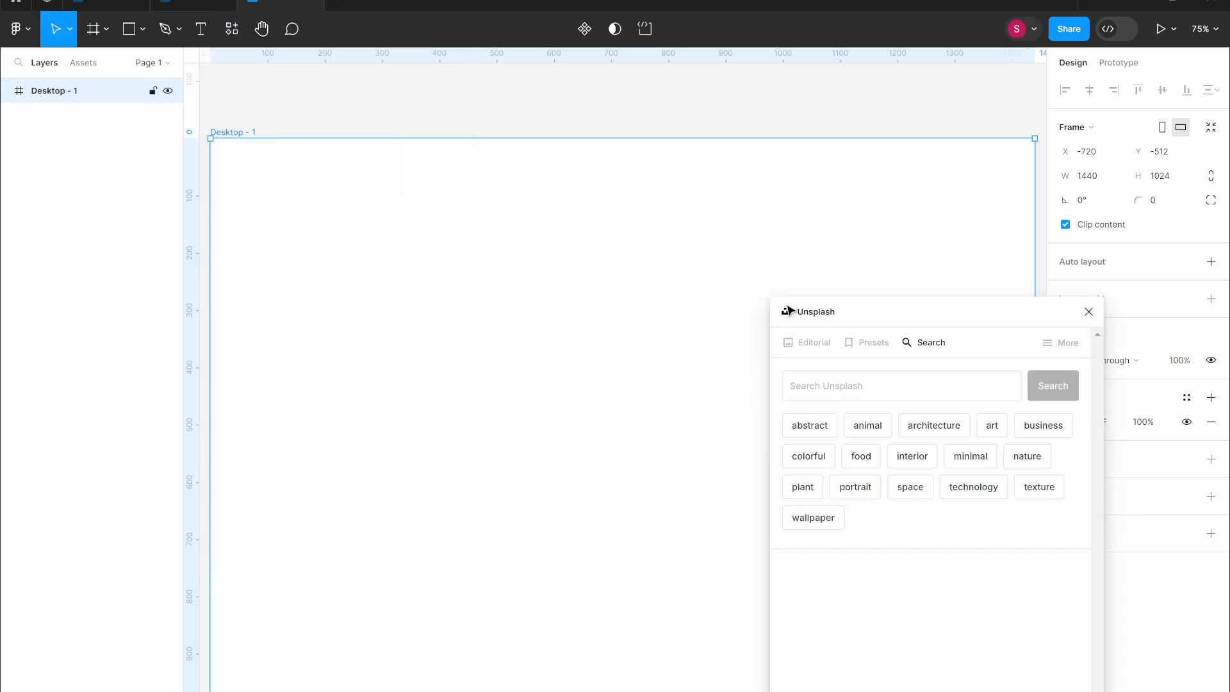
{"action": "left_click_drag", "start_coordinate": [889, 314], "coordinate": [871, 194]}
Look through the Unsplash plugin's editorial photos, preset categories and search options.
{"action": "left_click", "coordinate": [796, 225]}
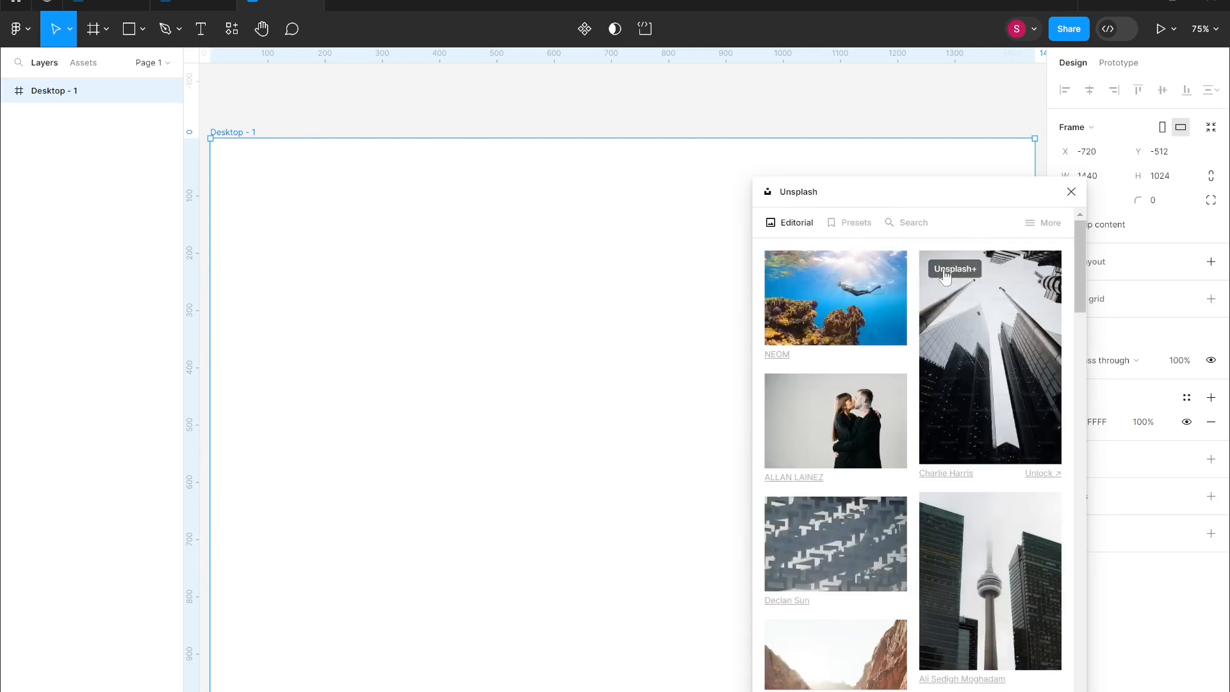
{"action": "left_click", "coordinate": [861, 222]}
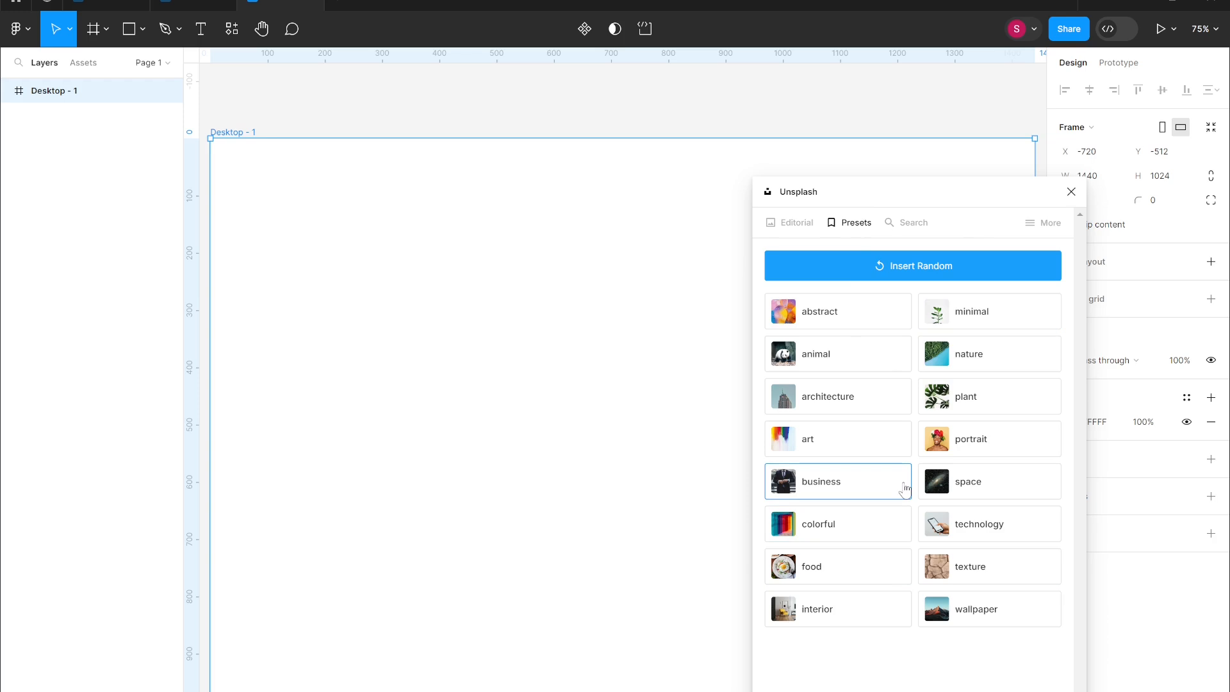
{"action": "left_click", "coordinate": [910, 226]}
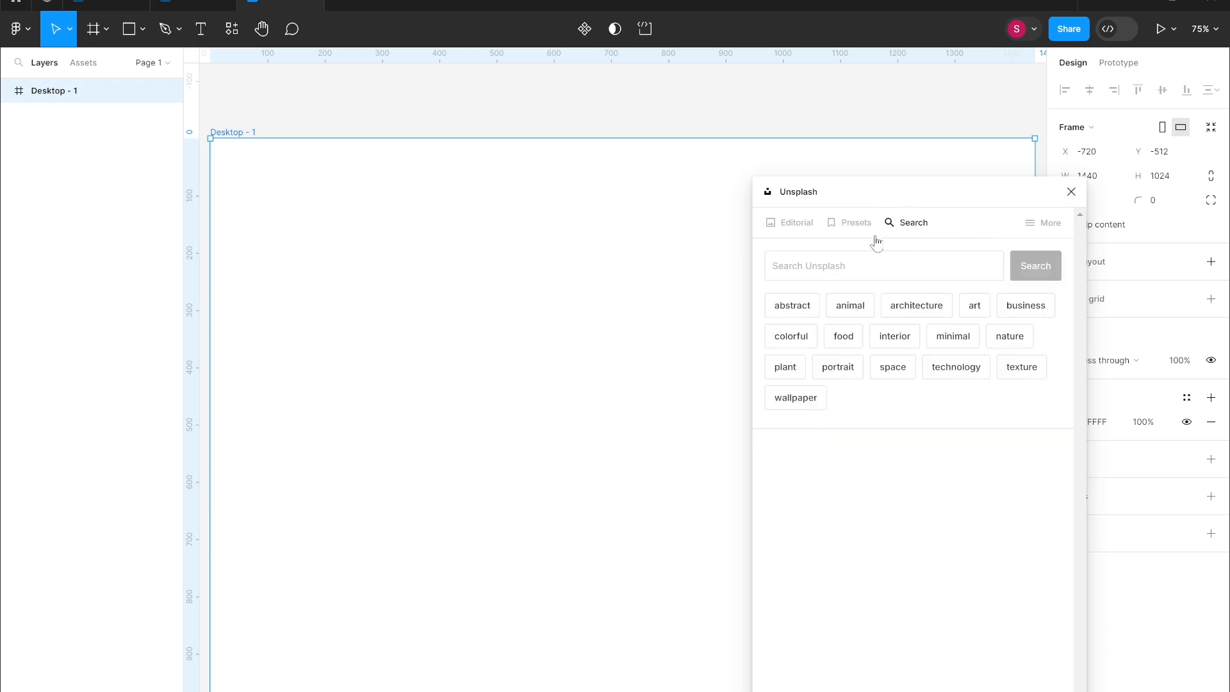
Insert the canyon photo with the hiker from Unsplash's editorial collection and close the plugin.
{"action": "left_click", "coordinate": [785, 222]}
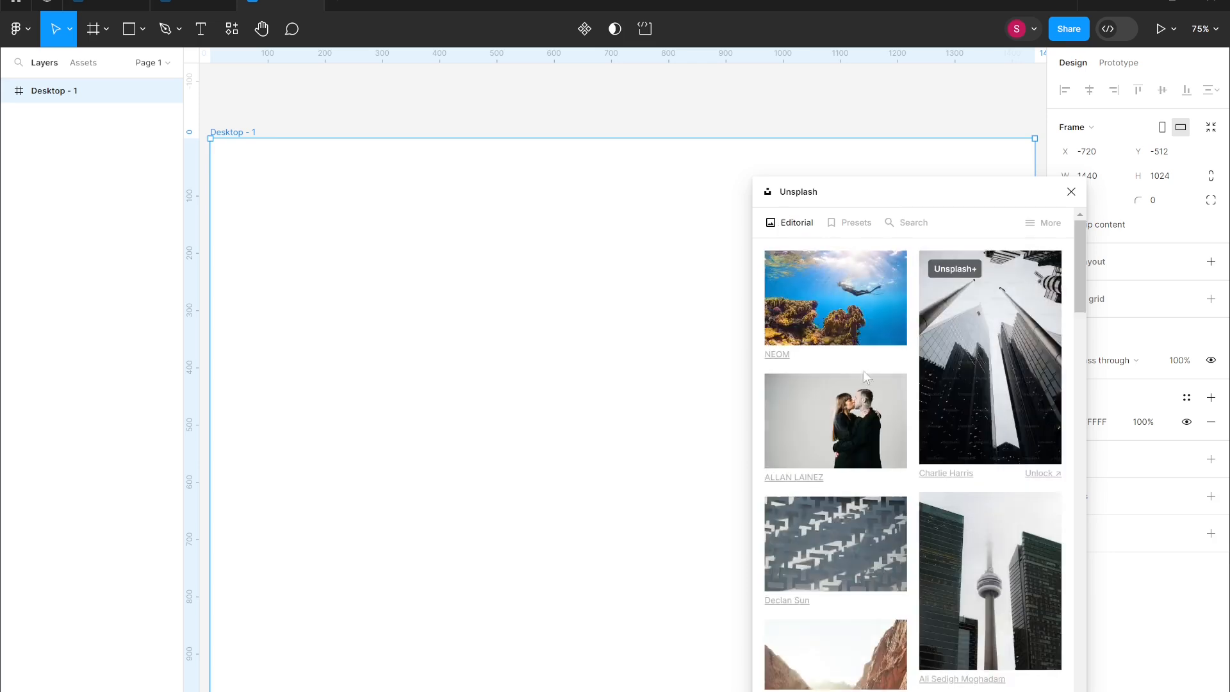
{"action": "scroll", "coordinate": [862, 370], "scroll_direction": "down", "scroll_amount": 4}
{"action": "left_click", "coordinate": [861, 470]}
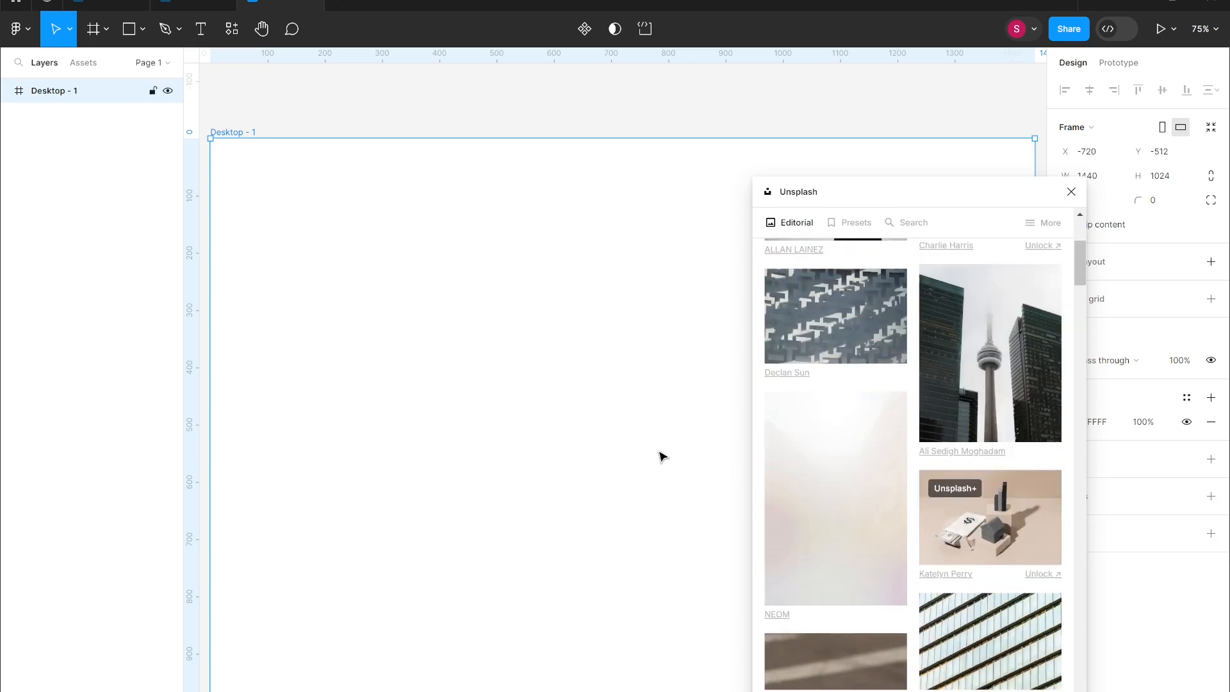
{"action": "left_click", "coordinate": [1071, 193]}
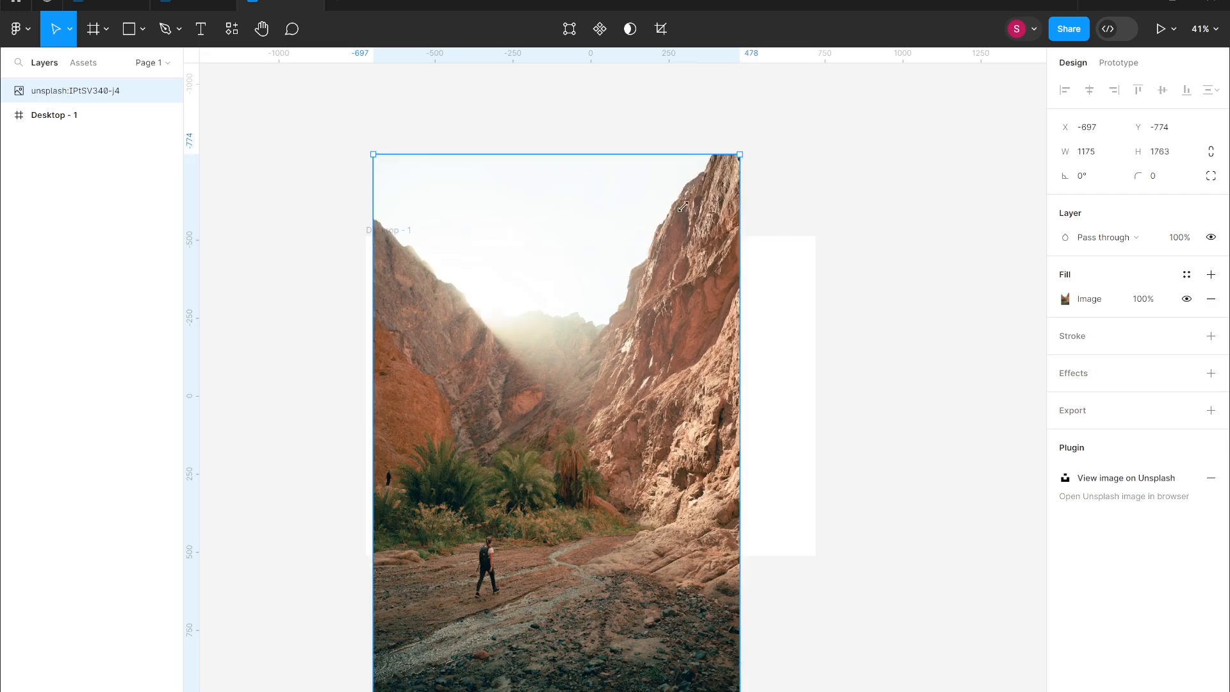
Scale the canyon photo down to about 318 × 477 and place it inside the Desktop - 1 frame.
{"action": "left_click_drag", "start_coordinate": [741, 154], "coordinate": [472, 556]}
{"action": "left_click_drag", "start_coordinate": [448, 663], "coordinate": [480, 287]}
{"action": "scroll", "coordinate": [455, 276], "scroll_direction": "up", "scroll_amount": 5}
{"action": "scroll", "coordinate": [436, 369], "scroll_direction": "up", "scroll_amount": 4}
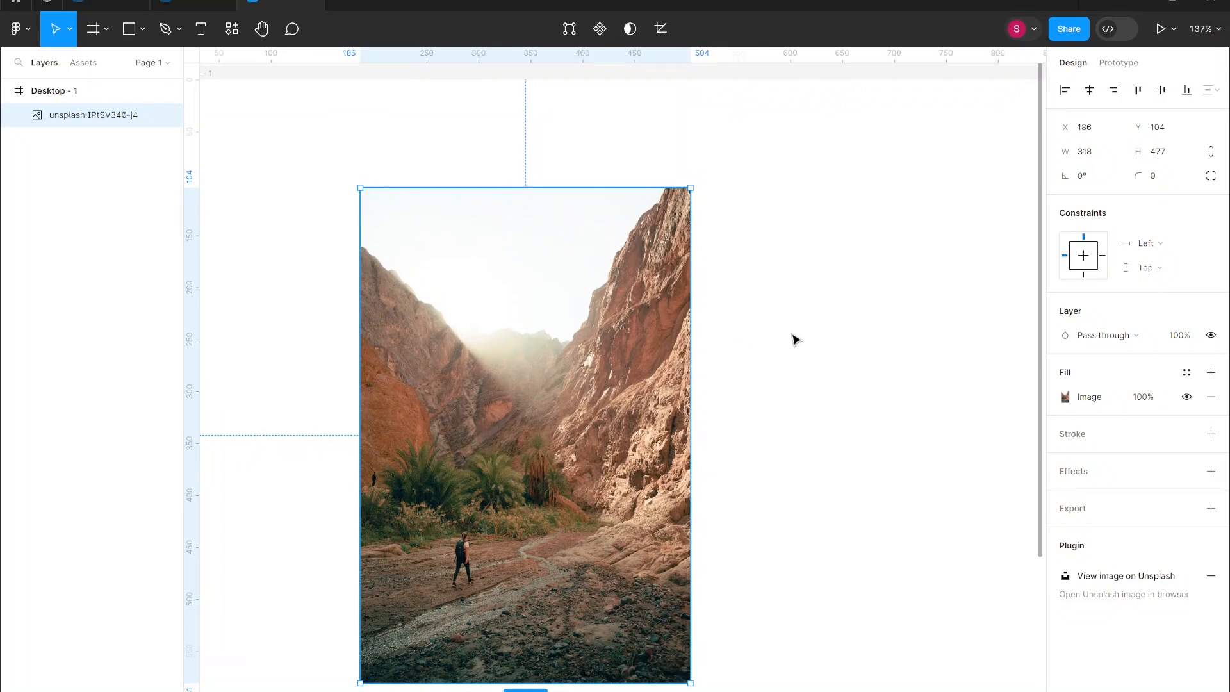
Draw a tall ellipse about 184 × 400 beside the canyon photo and move it over the photo.
{"action": "key", "text": "o"}
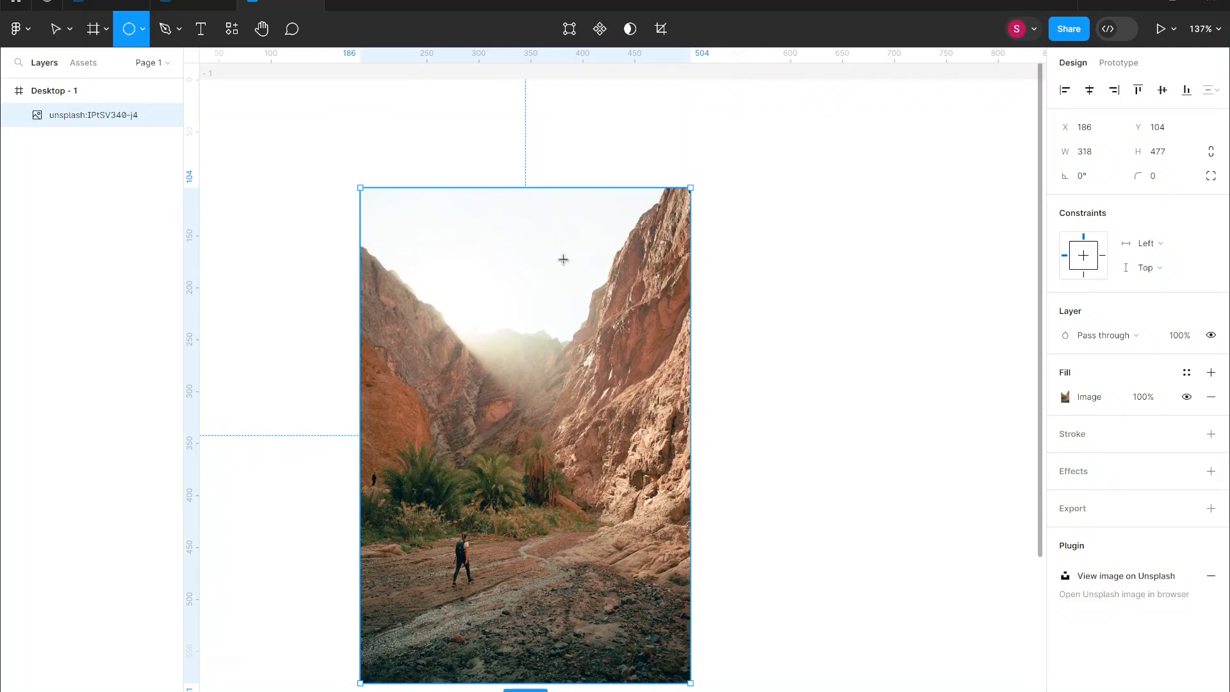
{"action": "left_click_drag", "start_coordinate": [807, 223], "coordinate": [1001, 647]}
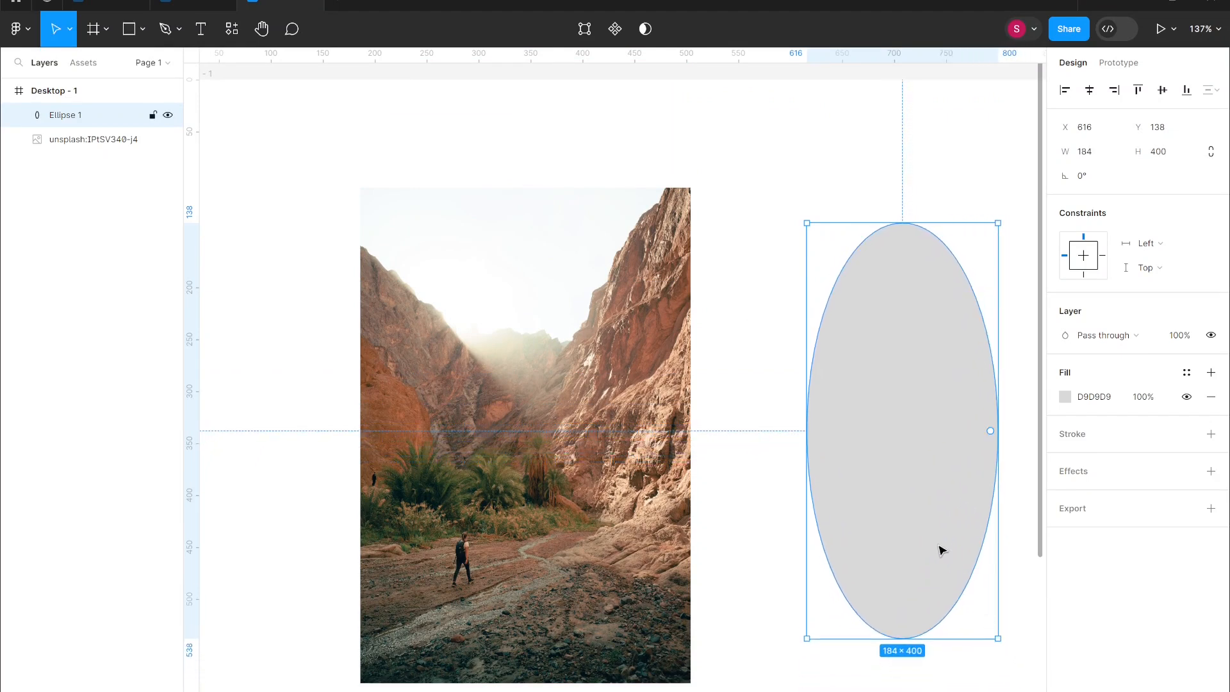
{"action": "left_click_drag", "start_coordinate": [928, 535], "coordinate": [542, 524]}
Place the ellipse beneath the photo layer, centred horizontally on it, and use it as the photo's mask.
{"action": "left_click_drag", "start_coordinate": [116, 115], "coordinate": [117, 155]}
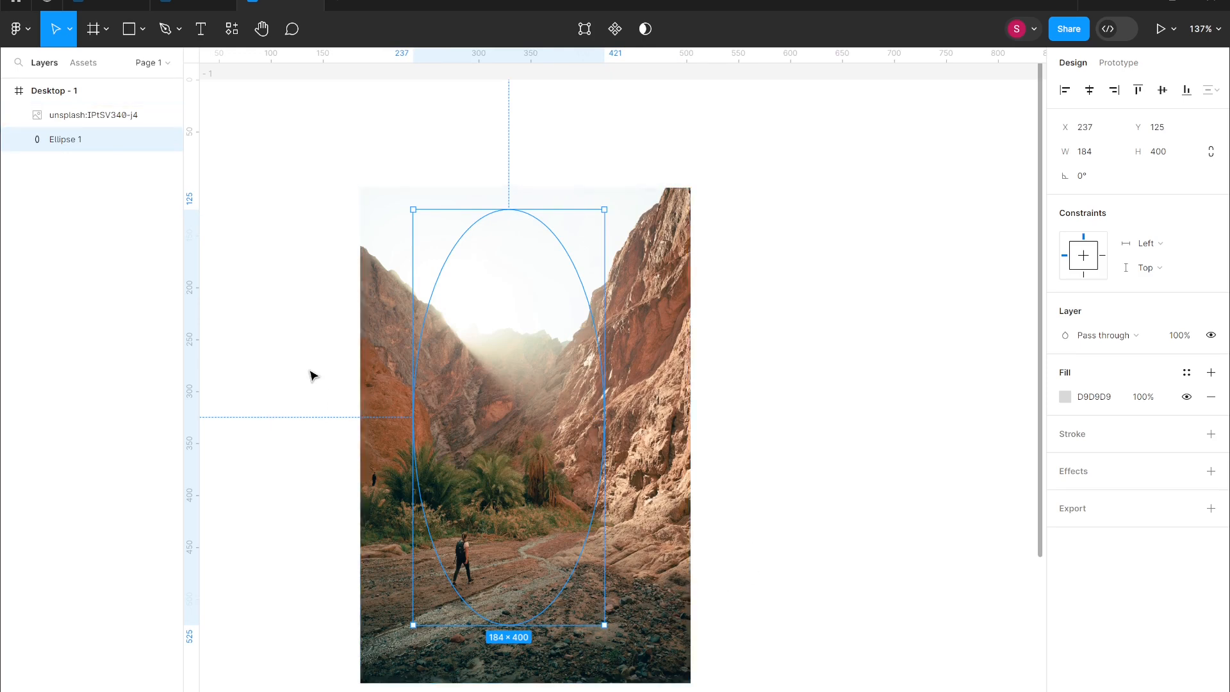
{"action": "left_click_drag", "start_coordinate": [538, 620], "coordinate": [556, 624]}
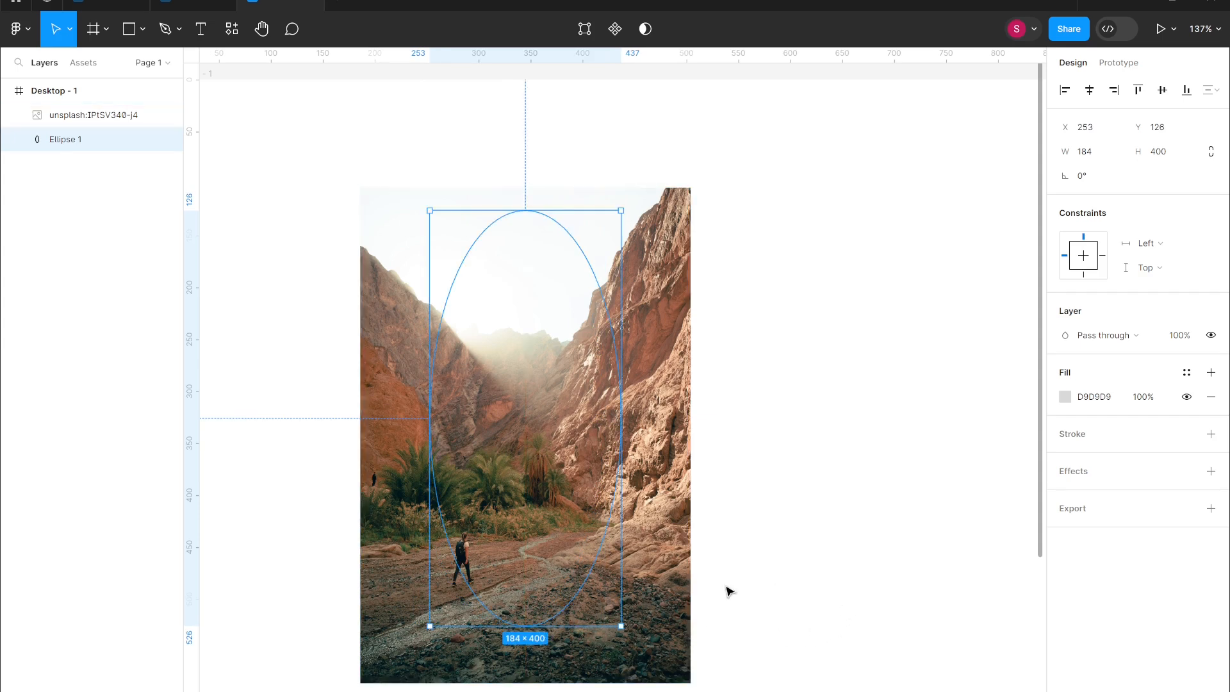
{"action": "left_click_drag", "start_coordinate": [793, 645], "coordinate": [474, 381]}
{"action": "left_click", "coordinate": [615, 29]}
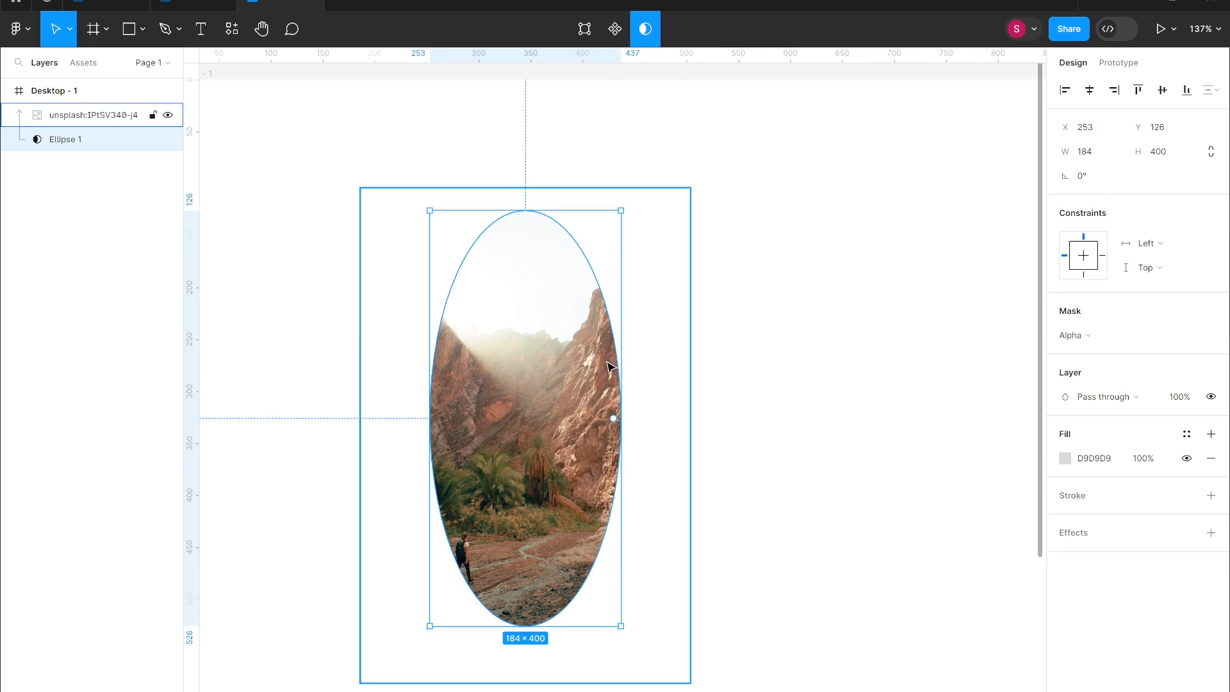
Enlarge the ellipse mask to about 188 × 409 and reposition it over the photo at about X 231, Y 131.
{"action": "left_click_drag", "start_coordinate": [536, 378], "coordinate": [496, 360]}
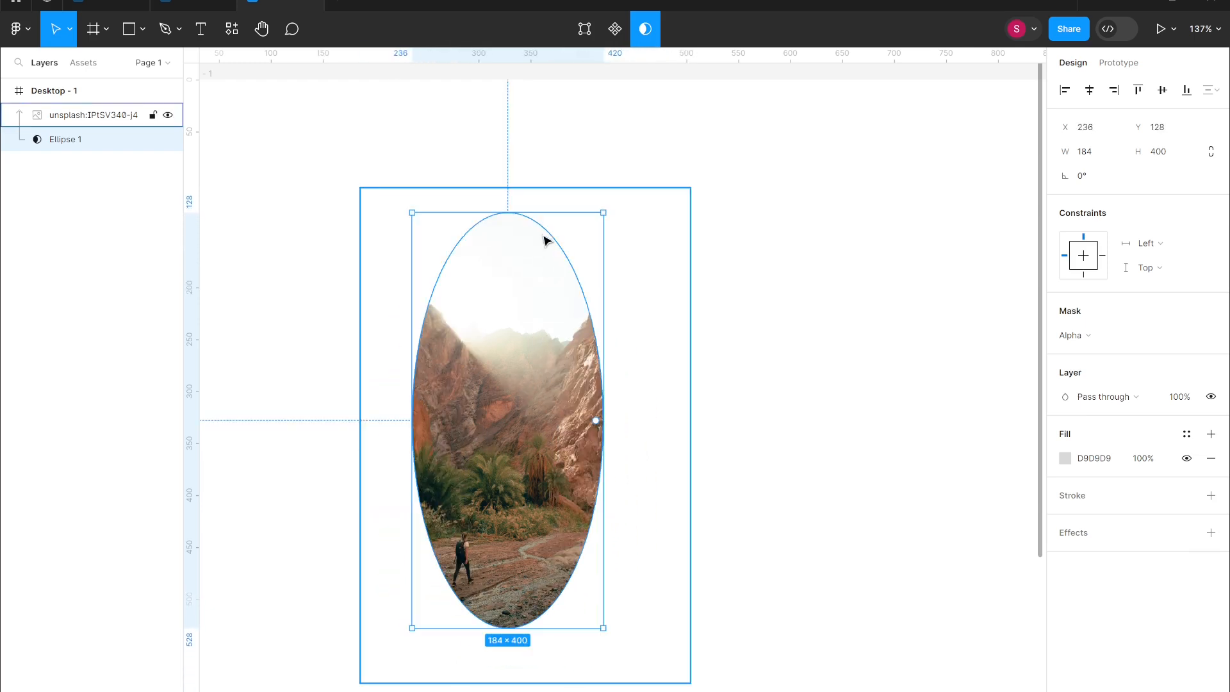
{"action": "mouse_move", "coordinate": [603, 212]}
{"action": "left_mouse_down"}
{"action": "mouse_move", "coordinate": [568, 272]}
{"action": "mouse_move", "coordinate": [607, 222]}
{"action": "left_mouse_up"}
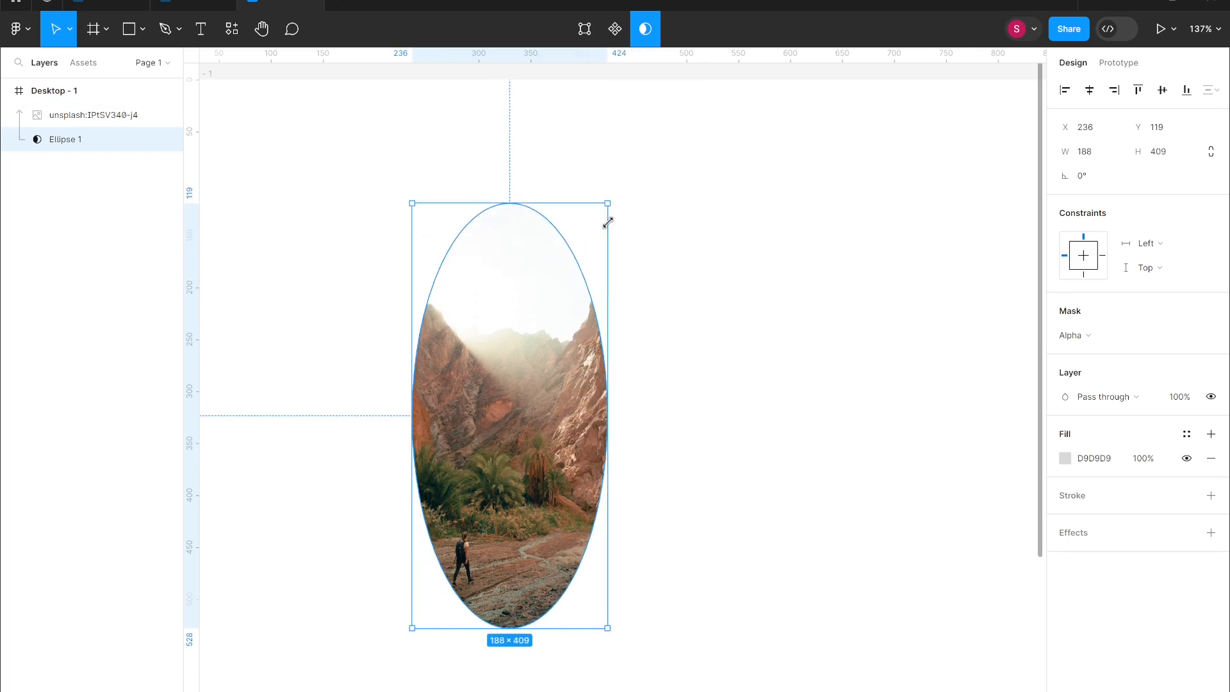
{"action": "left_click_drag", "start_coordinate": [517, 396], "coordinate": [511, 407]}
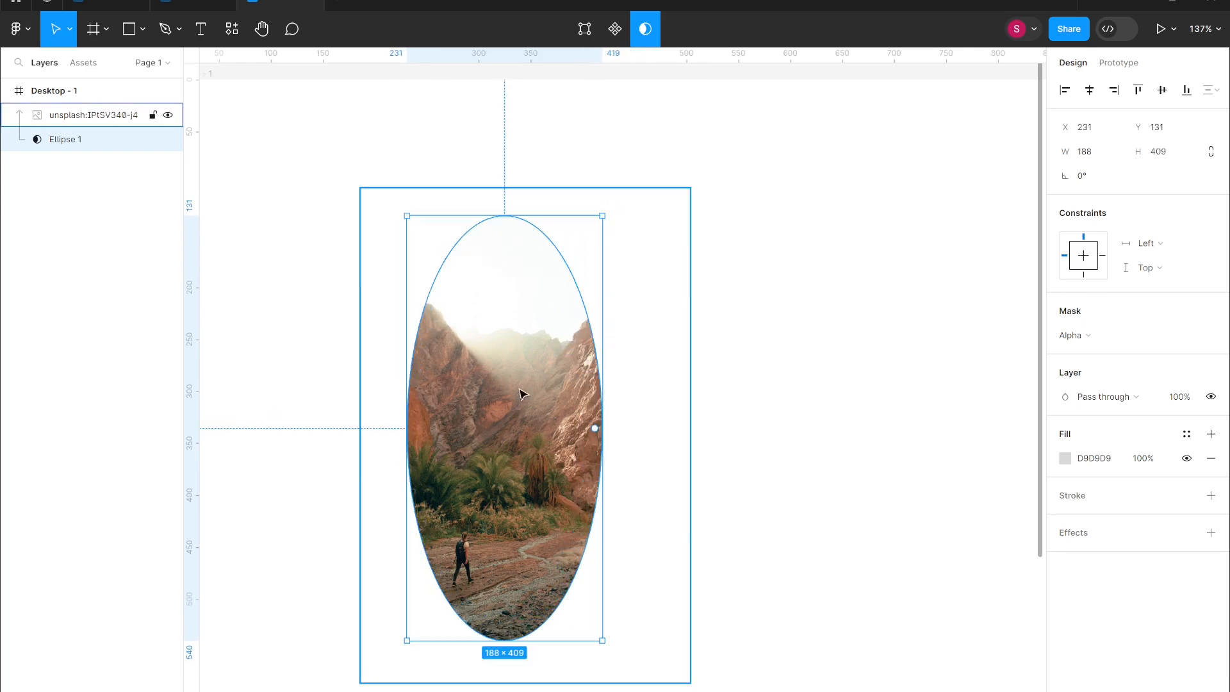
Draw a square about 68 × 68 over the top end of the masked photo.
{"action": "left_click", "coordinate": [129, 28]}
{"action": "left_click", "coordinate": [140, 32]}
{"action": "left_click", "coordinate": [128, 63]}
{"action": "mouse_move", "coordinate": [465, 190]}
{"action": "left_mouse_down"}
{"action": "mouse_move", "coordinate": [536, 261]}
{"action": "mouse_move", "coordinate": [503, 274]}
{"action": "mouse_move", "coordinate": [513, 267]}
{"action": "mouse_move", "coordinate": [505, 242]}
{"action": "mouse_move", "coordinate": [510, 252]}
{"action": "left_mouse_up"}
Fill the square with pink EB7E7E and move it up to about X 291, Y 97.
{"action": "left_click", "coordinate": [1077, 397]}
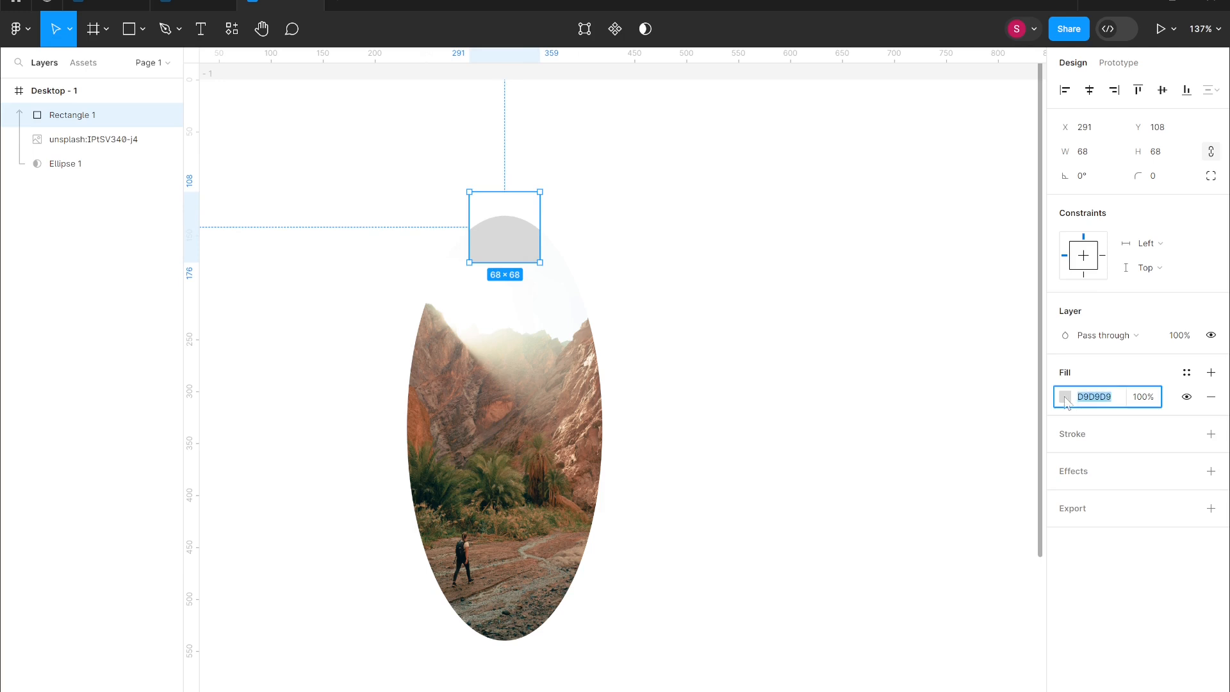
{"action": "left_click", "coordinate": [1065, 397]}
{"action": "left_click", "coordinate": [997, 461]}
{"action": "mouse_move", "coordinate": [515, 248]}
{"action": "left_mouse_down"}
{"action": "mouse_move", "coordinate": [506, 307]}
{"action": "mouse_move", "coordinate": [506, 236]}
{"action": "left_mouse_up"}
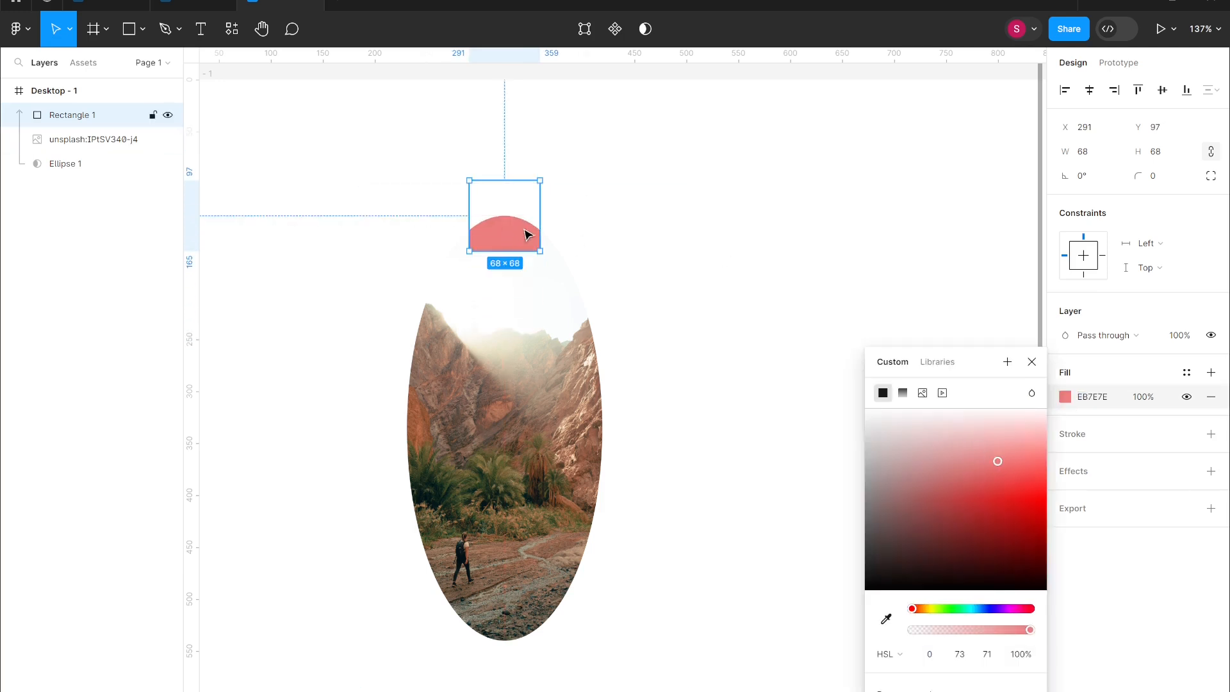
{"action": "left_click", "coordinate": [756, 239]}
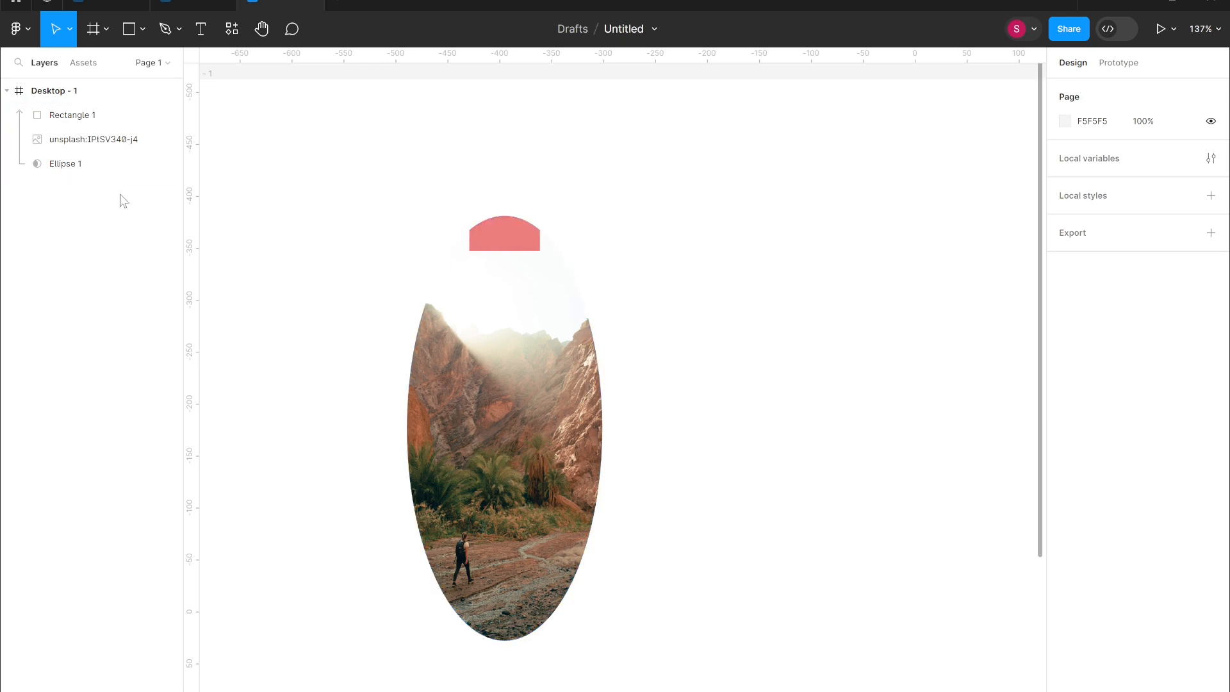
Inspect the ellipse mask and the masked photo by selecting each in turn.
{"action": "left_click", "coordinate": [404, 343]}
{"action": "left_click", "coordinate": [66, 163]}
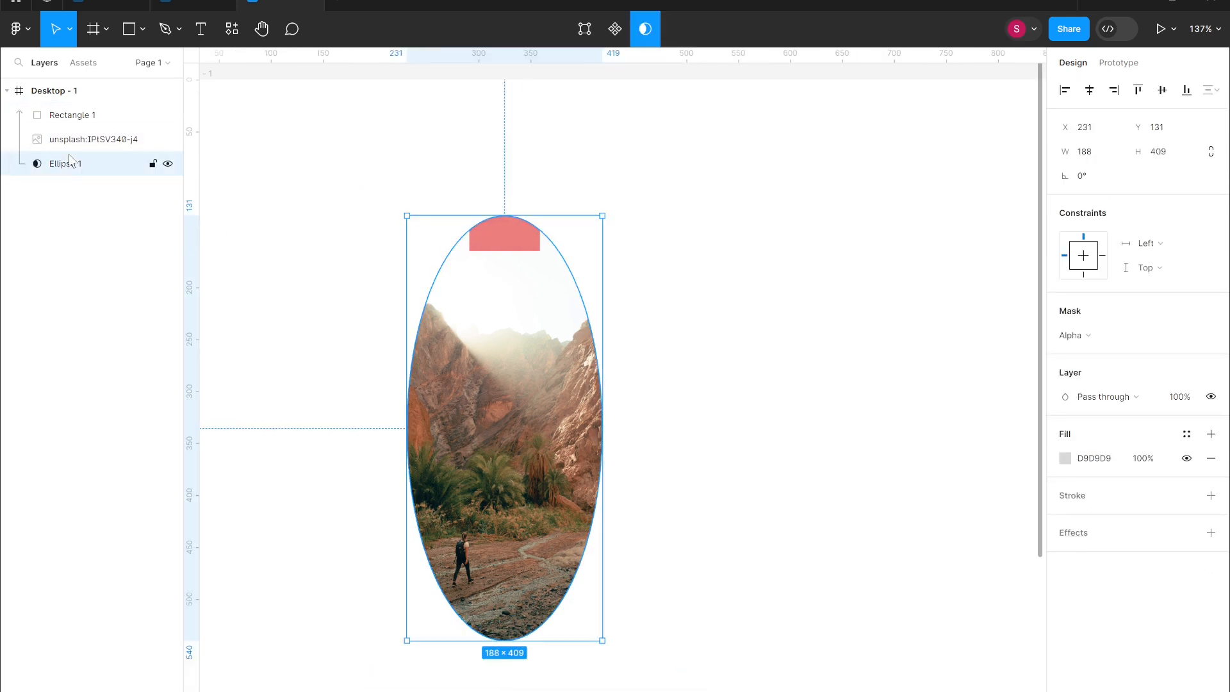
{"action": "left_click", "coordinate": [543, 406]}
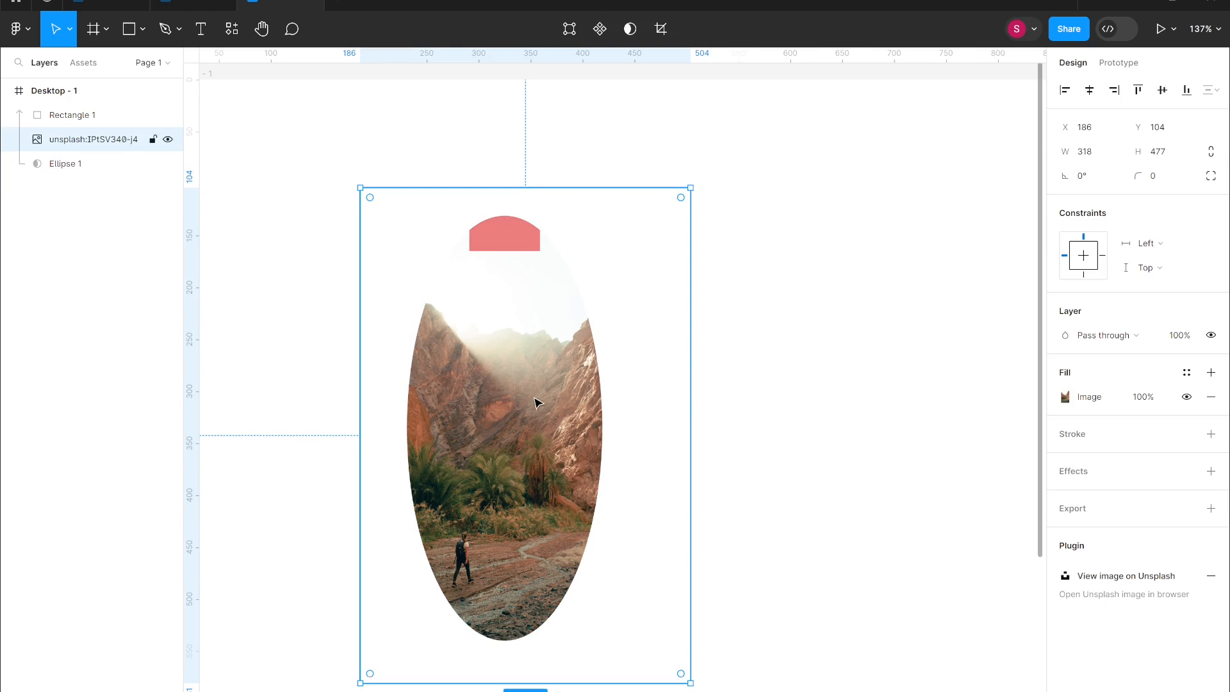
Edit the ellipse mask as a vector and add one point on each side of its upper half.
{"action": "left_click", "coordinate": [109, 163]}
{"action": "left_click", "coordinate": [588, 28]}
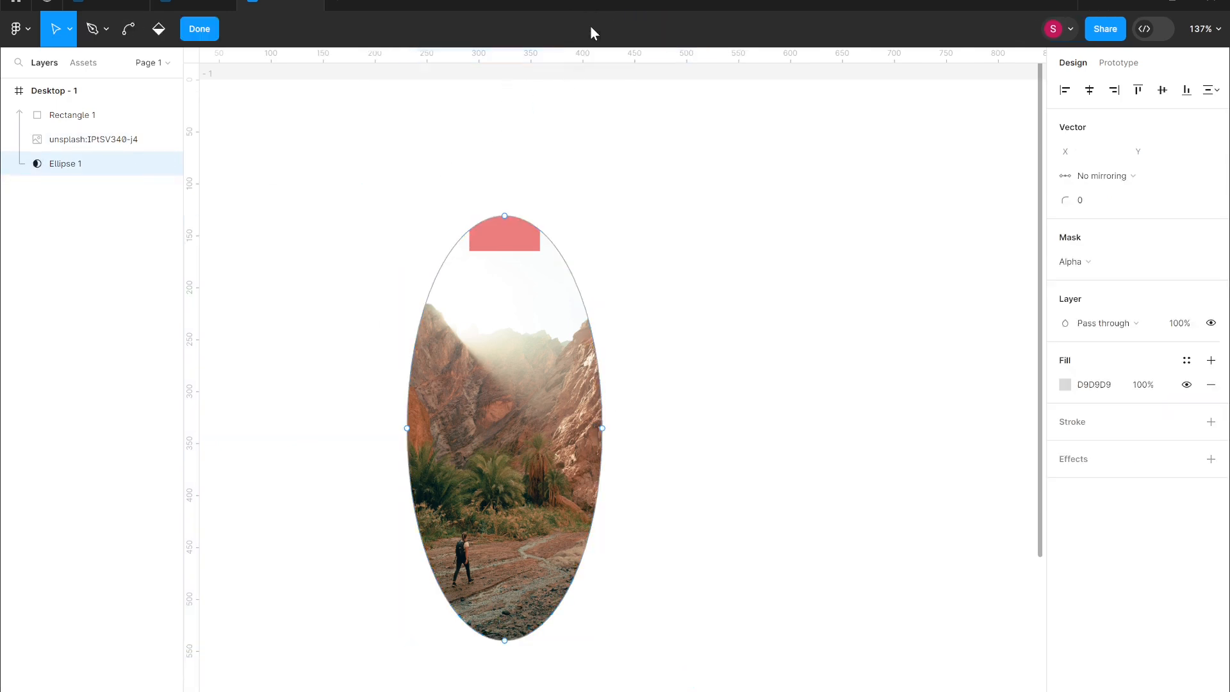
{"action": "key", "text": "p"}
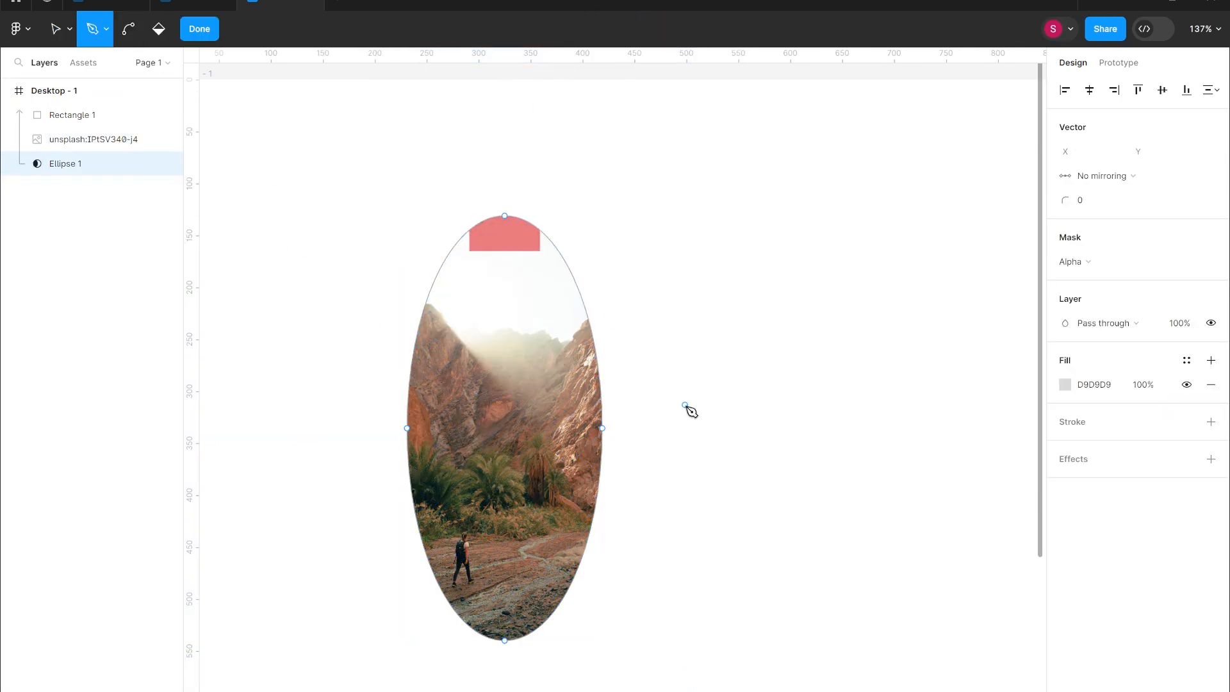
{"action": "left_click", "coordinate": [592, 340]}
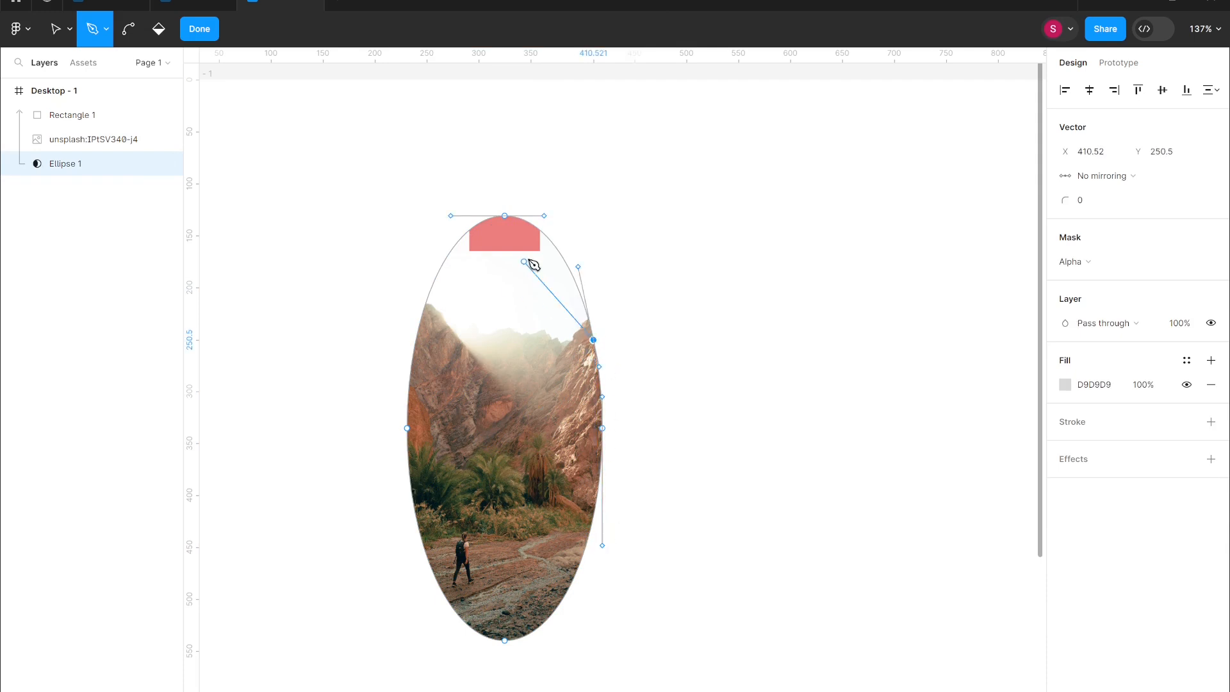
{"action": "key", "text": "Escape"}
{"action": "left_click", "coordinate": [417, 334]}
{"action": "key", "text": "Escape"}
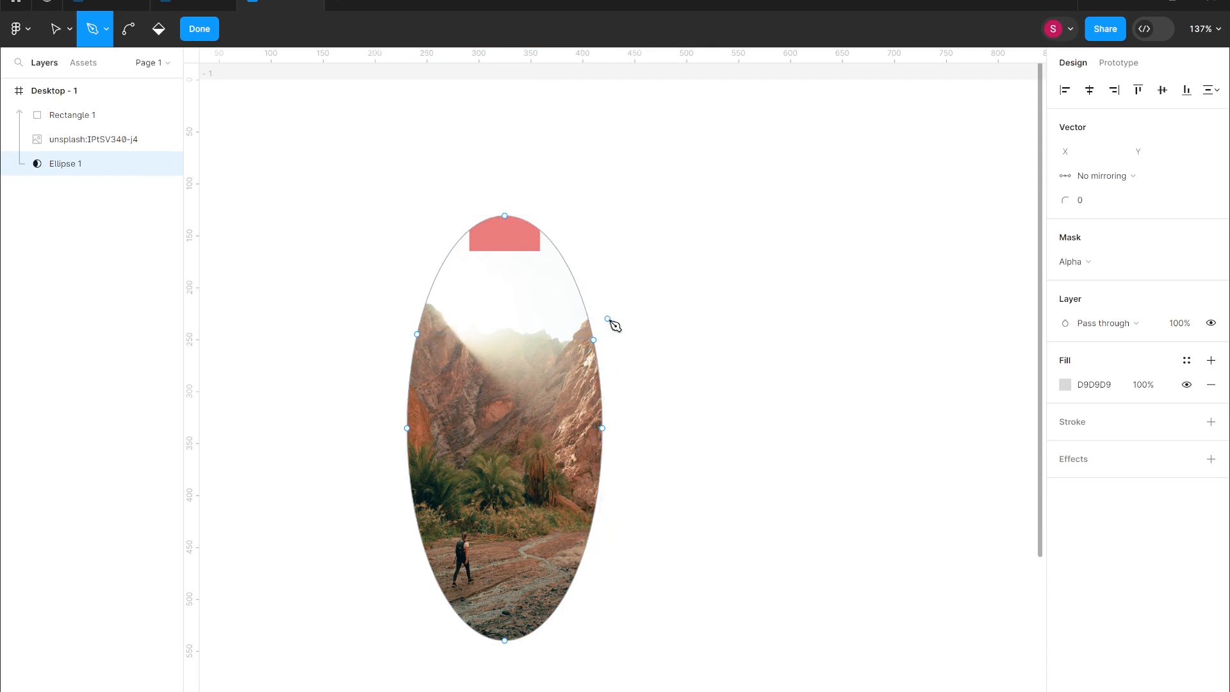
Reshape the mask by moving the added left point inward to about X 325, Y 192 and raising the right one, then finish editing.
{"action": "key", "text": "v"}
{"action": "left_click_drag", "start_coordinate": [593, 340], "coordinate": [647, 276]}
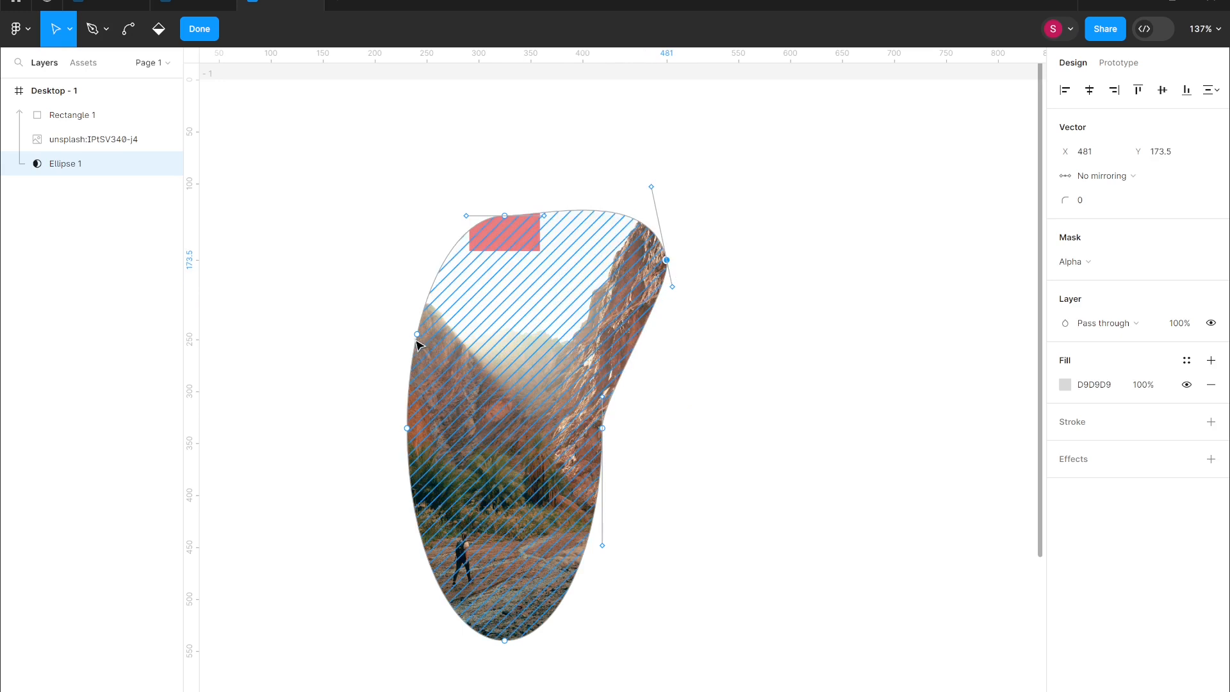
{"action": "left_click_drag", "start_coordinate": [417, 335], "coordinate": [506, 280]}
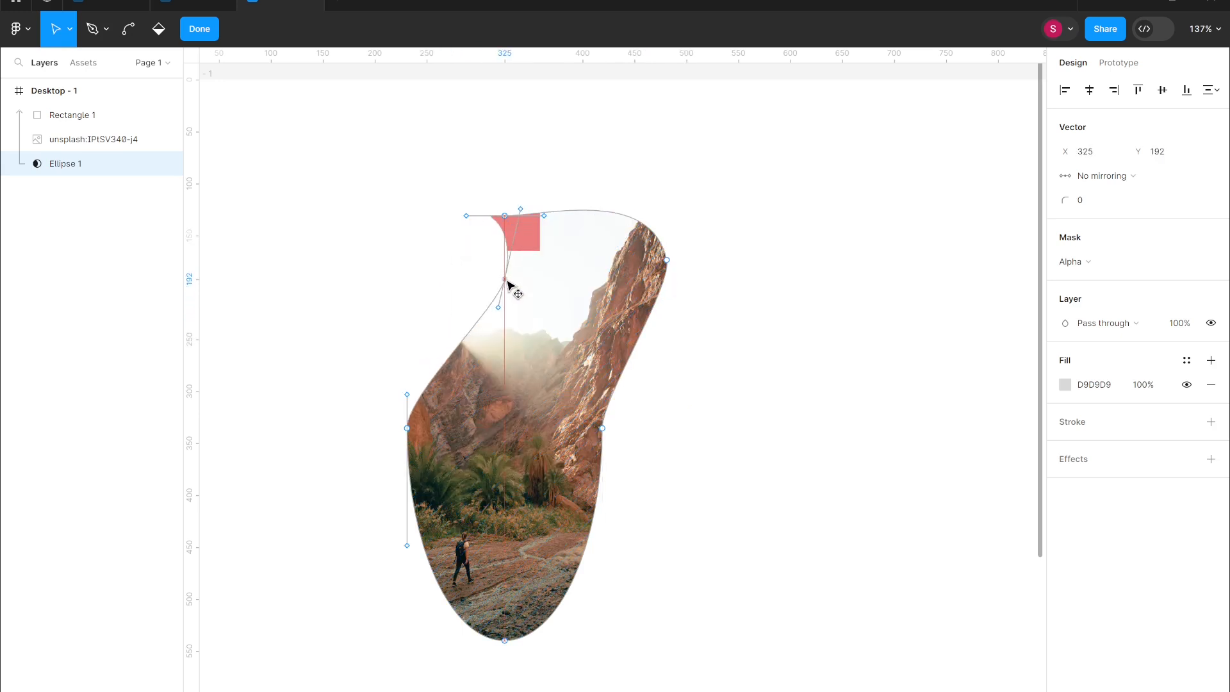
{"action": "left_click_drag", "start_coordinate": [666, 260], "coordinate": [603, 232]}
{"action": "left_click", "coordinate": [691, 325]}
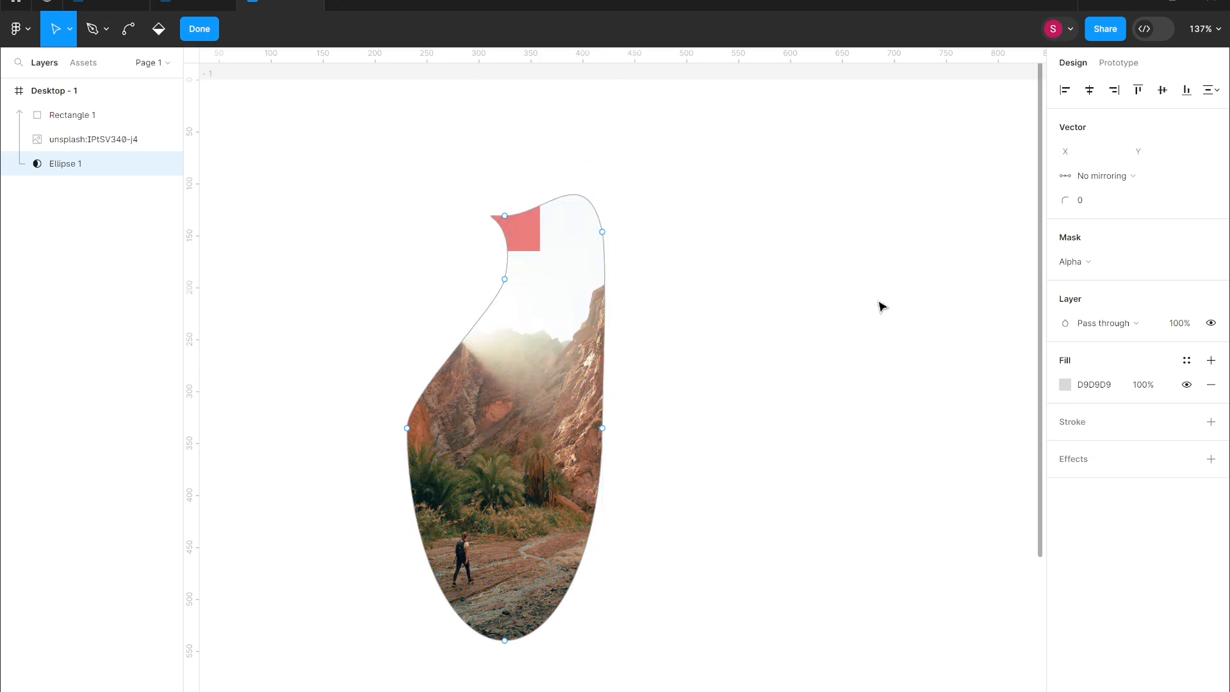
{"action": "key", "text": "Escape"}
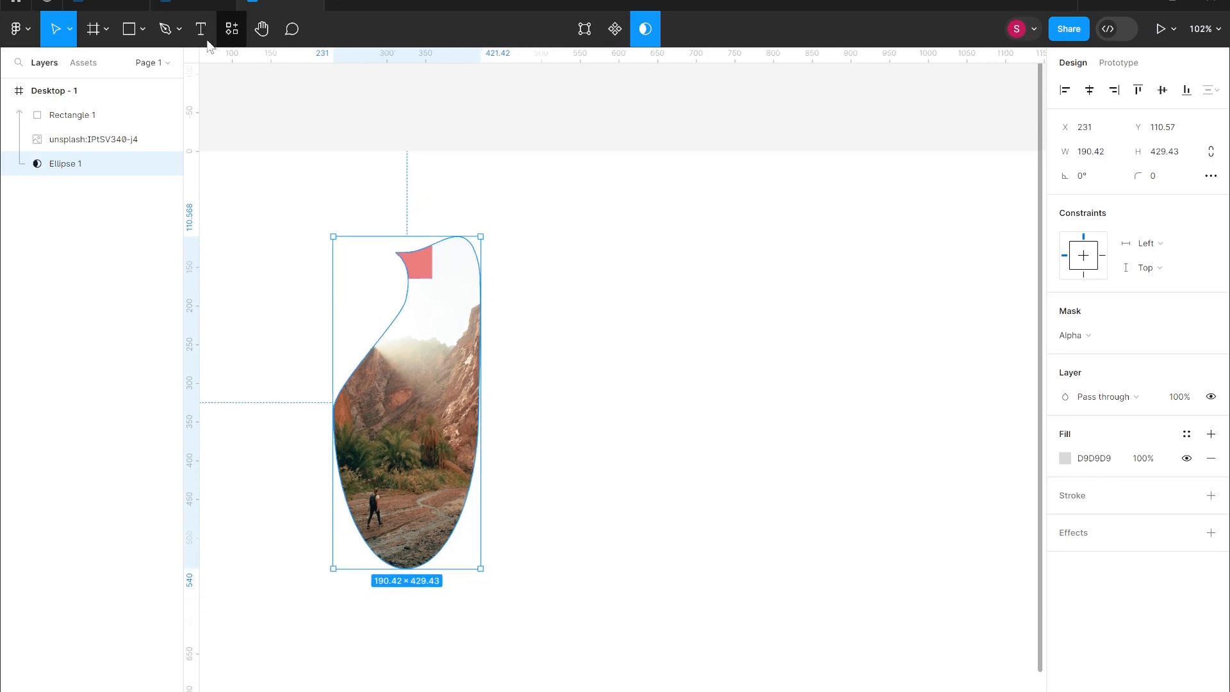
Draw an open Pen path with three alternating curves from X 801, Y 207 down to Y 294.5, continuing as a straight horizontal line.
{"action": "key", "text": "p"}
{"action": "left_click", "coordinate": [526, 328]}
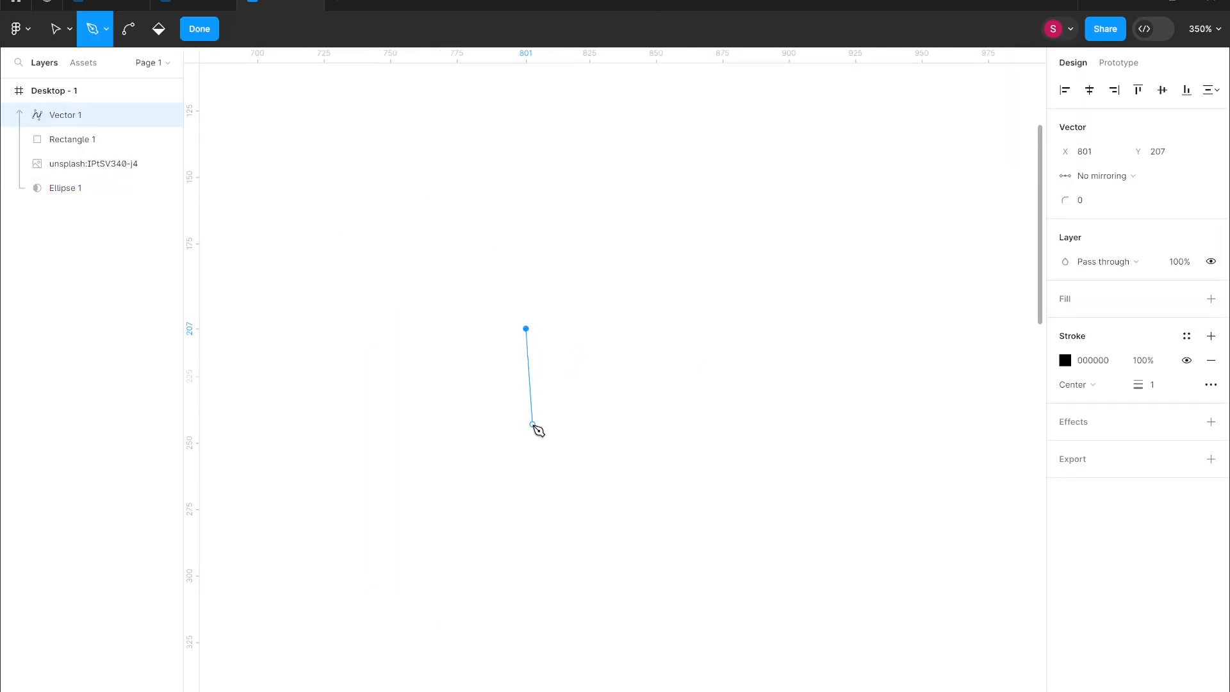
{"action": "left_click_drag", "start_coordinate": [527, 407], "coordinate": [569, 446]}
{"action": "mouse_move", "coordinate": [526, 494]}
{"action": "left_mouse_down"}
{"action": "mouse_move", "coordinate": [551, 472]}
{"action": "mouse_move", "coordinate": [520, 497]}
{"action": "left_mouse_up"}
{"action": "left_click_drag", "start_coordinate": [526, 561], "coordinate": [574, 594]}
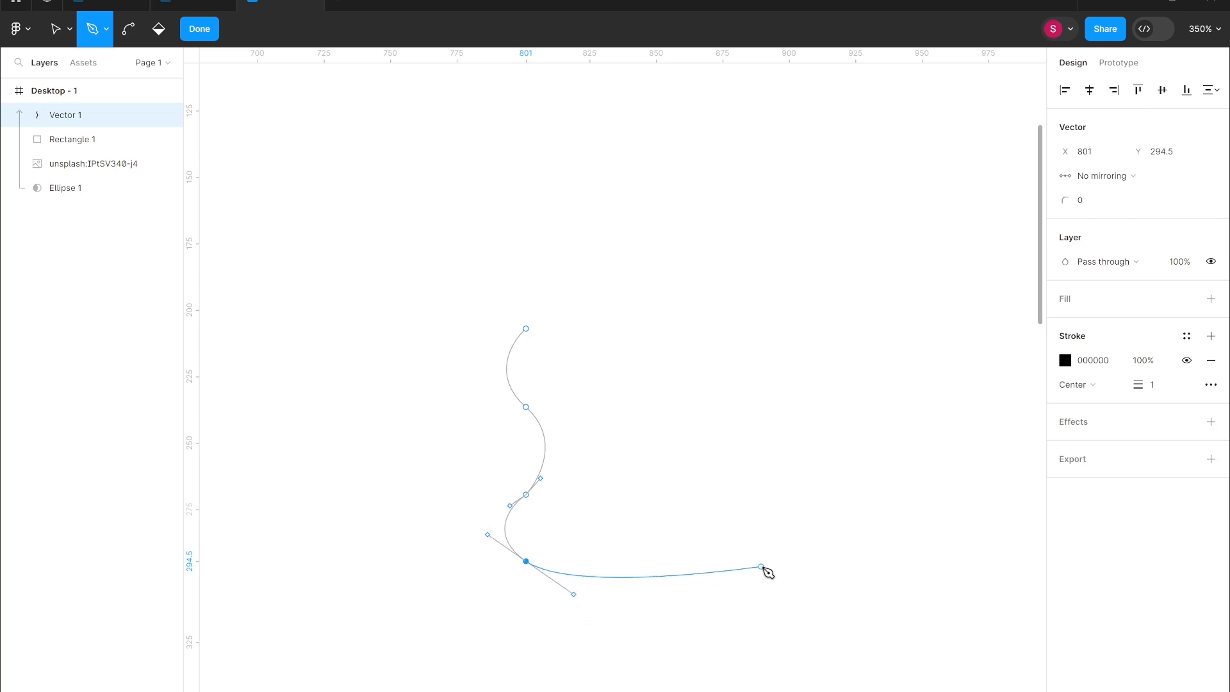
{"action": "left_click", "coordinate": [526, 561]}
{"action": "key", "text": "Escape"}
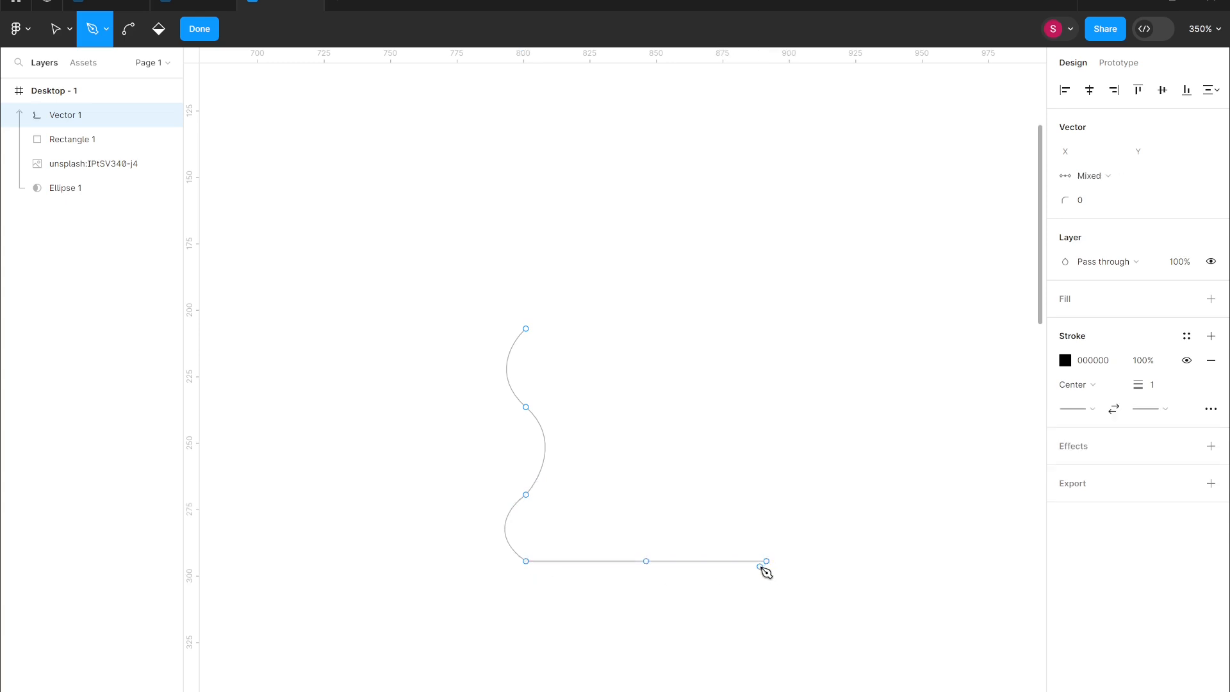
{"action": "key", "text": "Escape"}
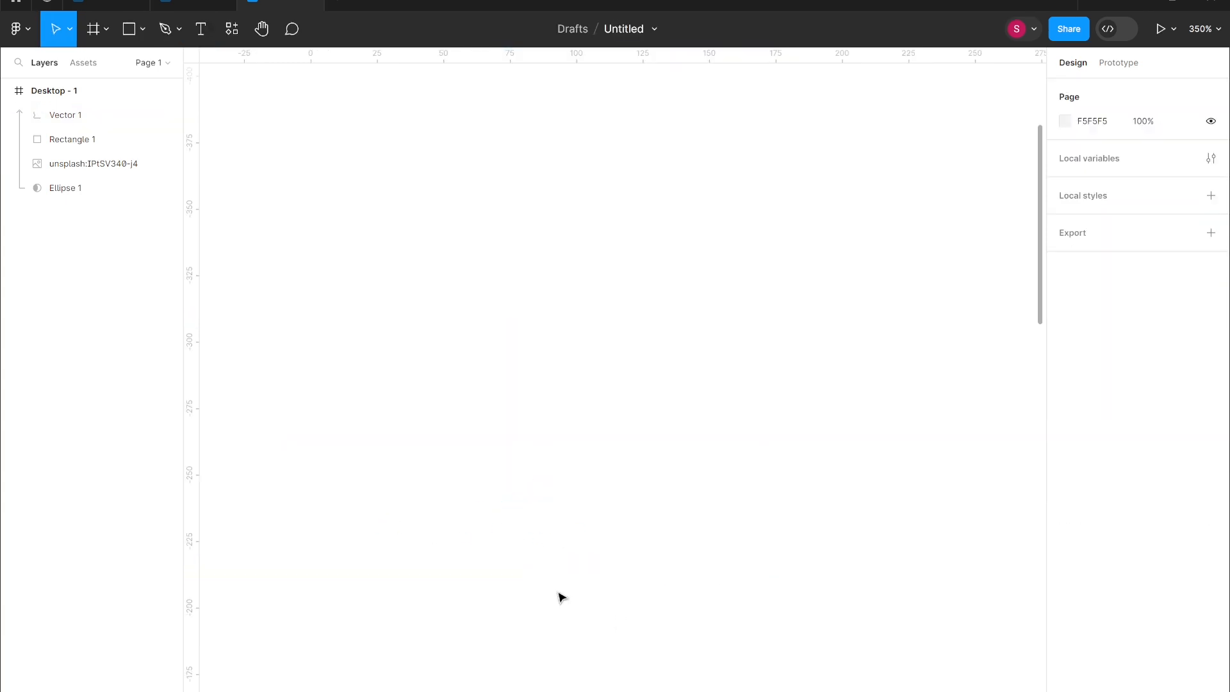
Move the Vector 1 layer out of the ellipse mask to below Ellipse 1 and select the path.
{"action": "left_click_drag", "start_coordinate": [89, 115], "coordinate": [110, 205]}
{"action": "left_click", "coordinate": [583, 537]}
{"action": "left_click_drag", "start_coordinate": [574, 538], "coordinate": [437, 332]}
{"action": "left_click", "coordinate": [634, 451]}
Edit Vector 1 and duplicate its wavy side's points onto the far end of the base line at X 891.5.
{"action": "double_click", "coordinate": [544, 471]}
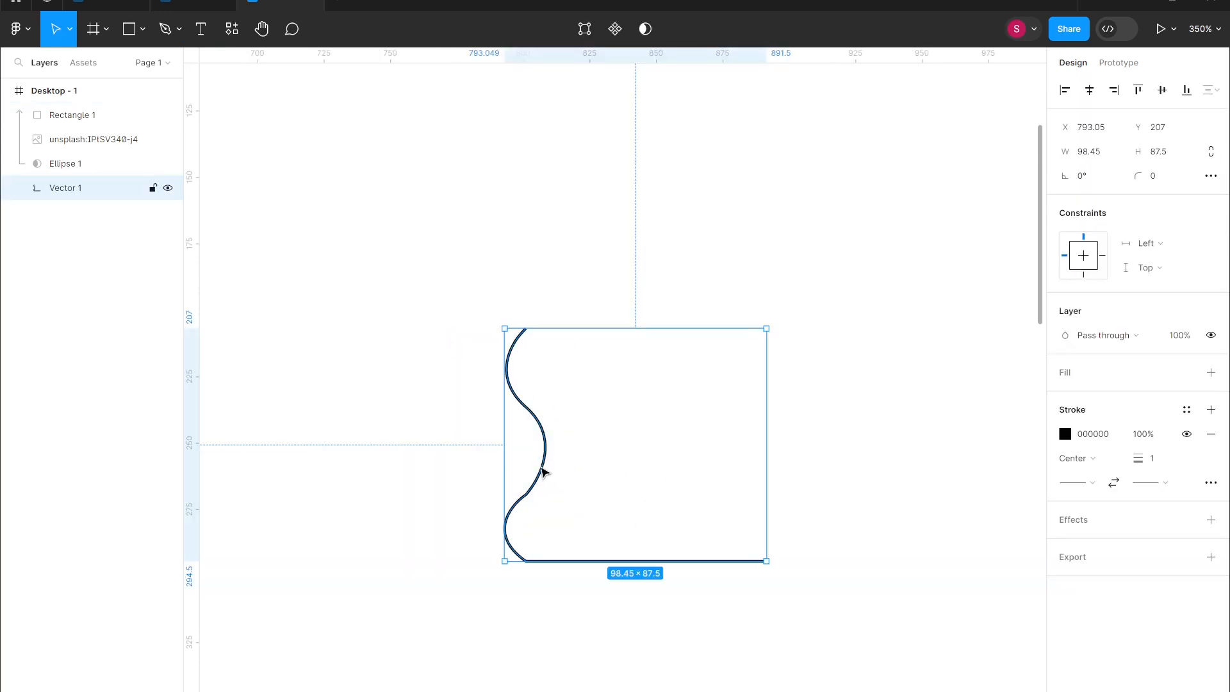
{"action": "left_click_drag", "start_coordinate": [597, 632], "coordinate": [436, 300]}
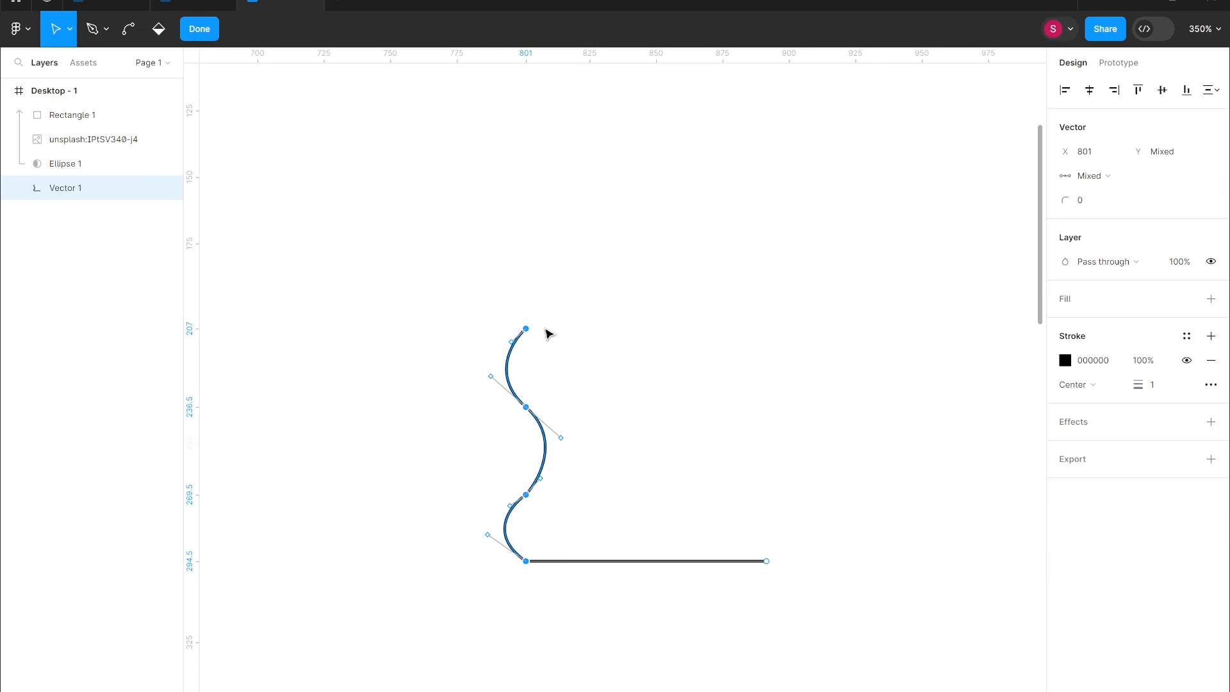
{"action": "left_click_drag", "start_coordinate": [526, 563], "coordinate": [768, 564]}
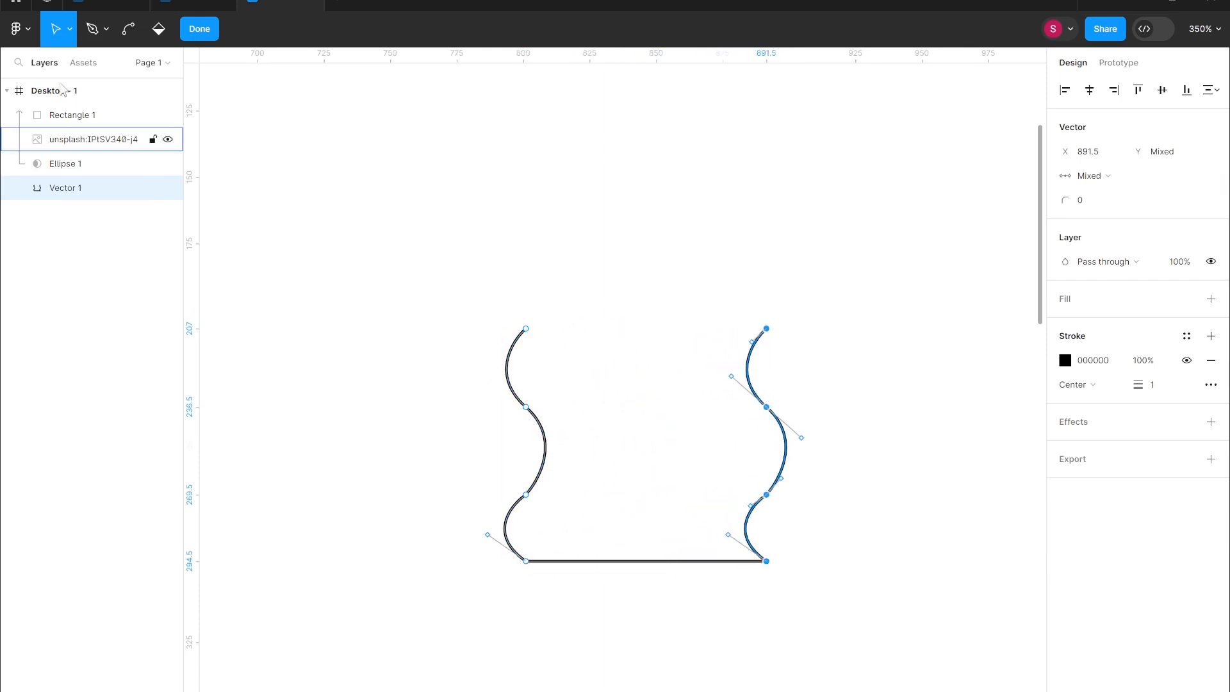
Flip the duplicated wavy side horizontally so it mirrors the original side.
{"action": "left_click", "coordinate": [20, 28]}
{"action": "mouse_move", "coordinate": [88, 157]}
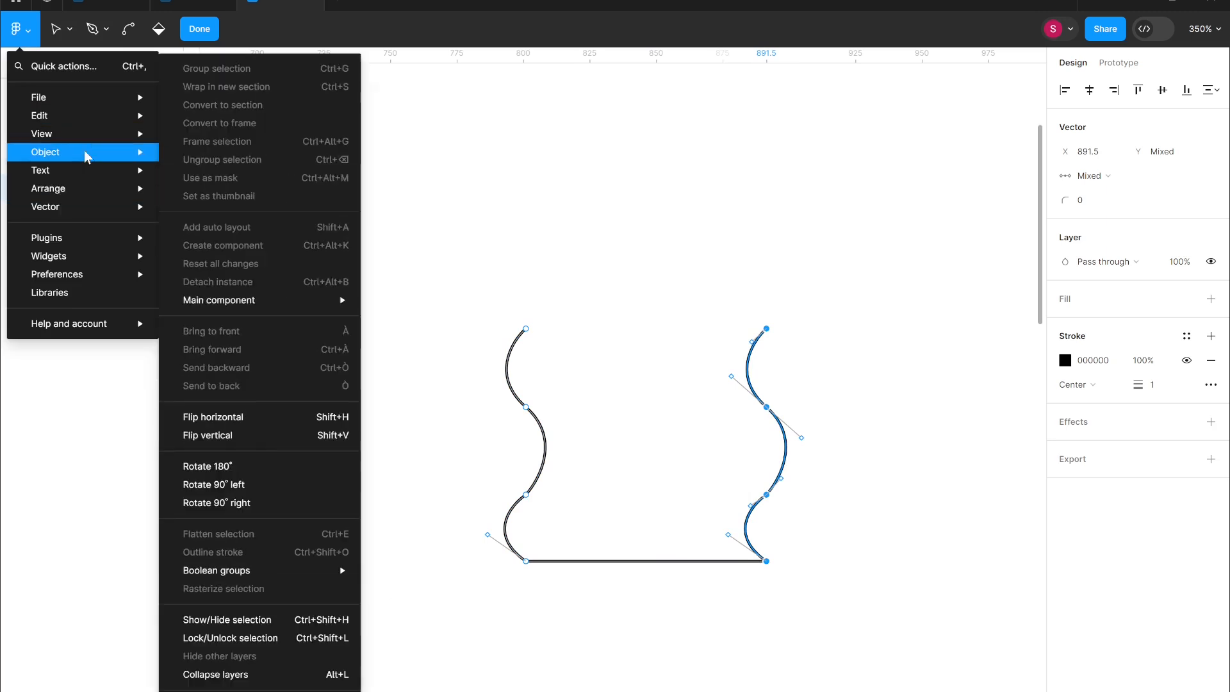
{"action": "left_click", "coordinate": [263, 420]}
{"action": "left_click", "coordinate": [634, 377]}
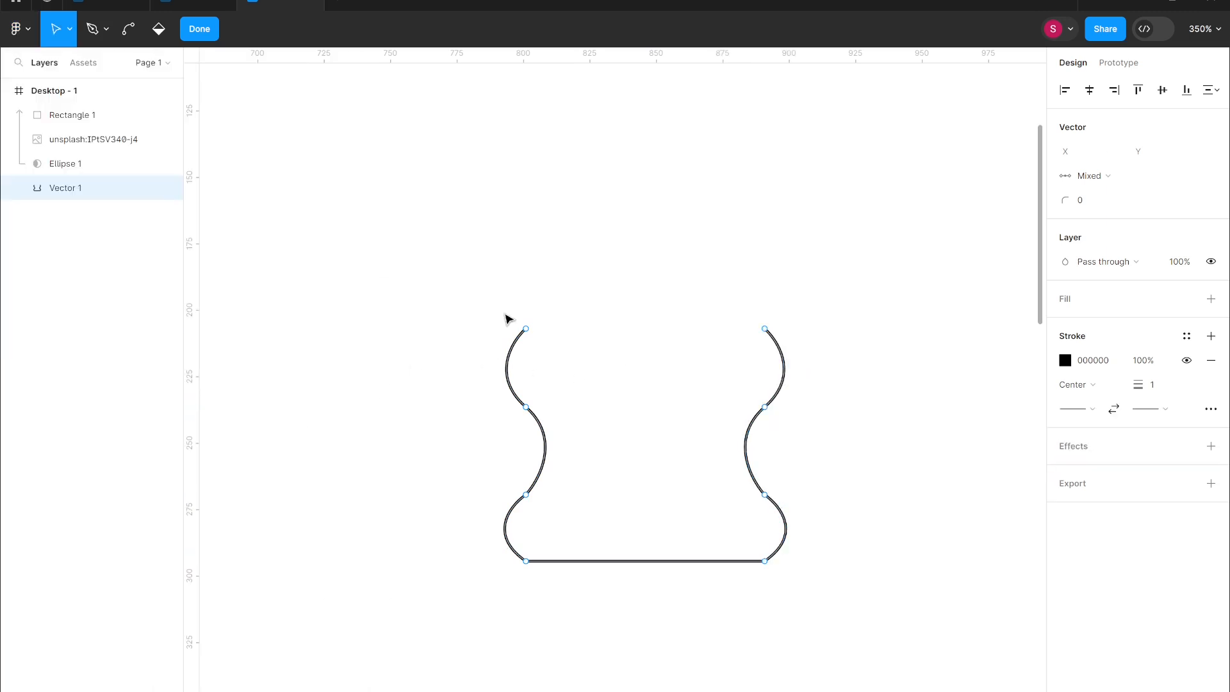
Close the open top with a downward-bowing Pen curve and adjust the curve's left handle for a more even dip.
{"action": "left_click", "coordinate": [93, 28]}
{"action": "left_click", "coordinate": [526, 328]}
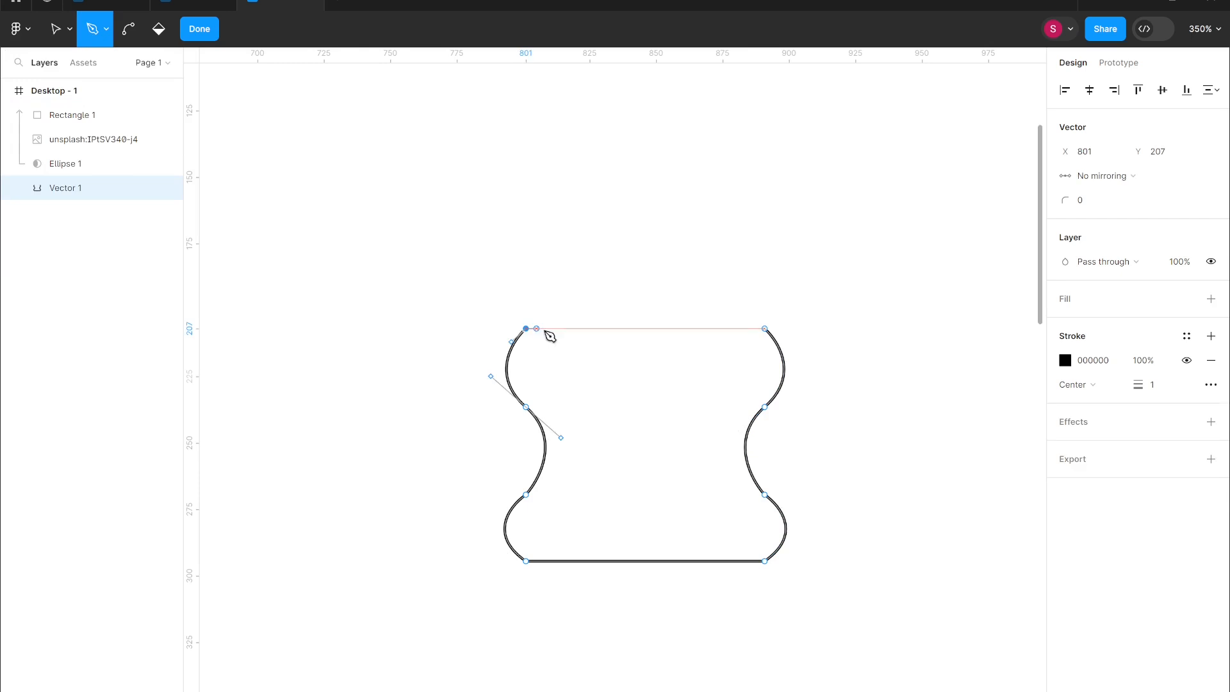
{"action": "left_click_drag", "start_coordinate": [764, 329], "coordinate": [852, 291]}
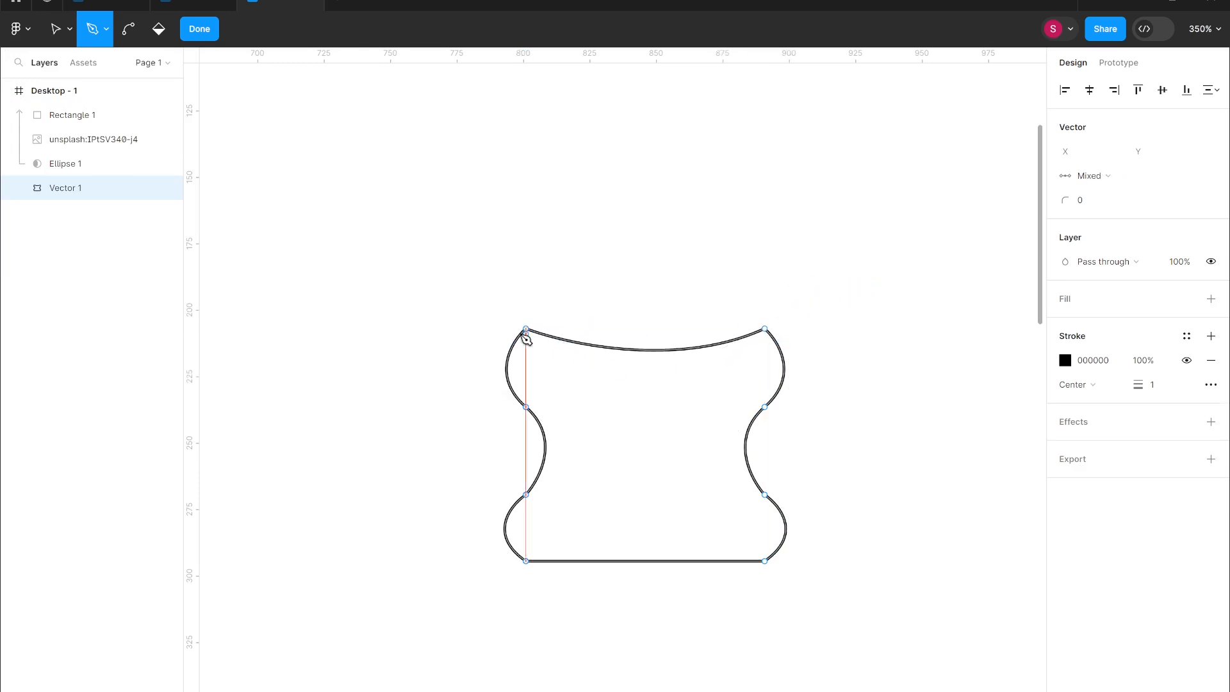
{"action": "key", "text": "Escape"}
{"action": "double_click", "coordinate": [555, 341]}
{"action": "left_click", "coordinate": [526, 329]}
{"action": "left_click_drag", "start_coordinate": [570, 347], "coordinate": [604, 369]}
{"action": "left_click", "coordinate": [756, 255]}
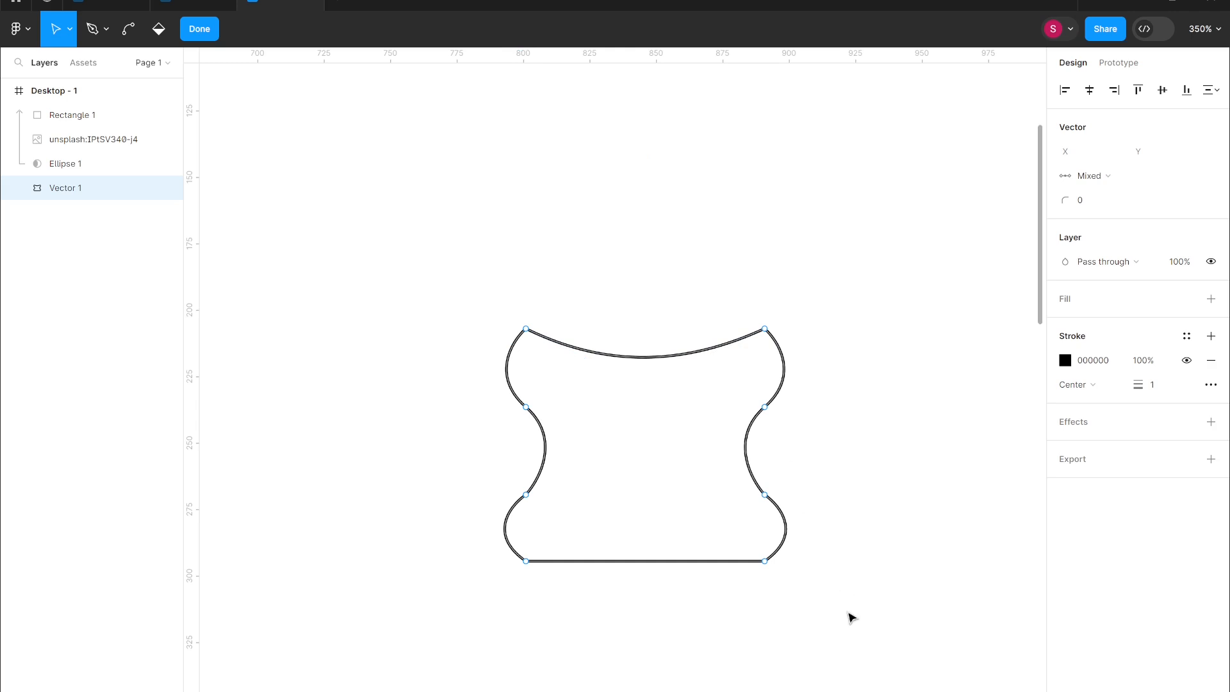
Finish editing the closed vector and add a D9D9D9 fill to it.
{"action": "key", "text": "Escape"}
{"action": "left_click", "coordinate": [1211, 372]}
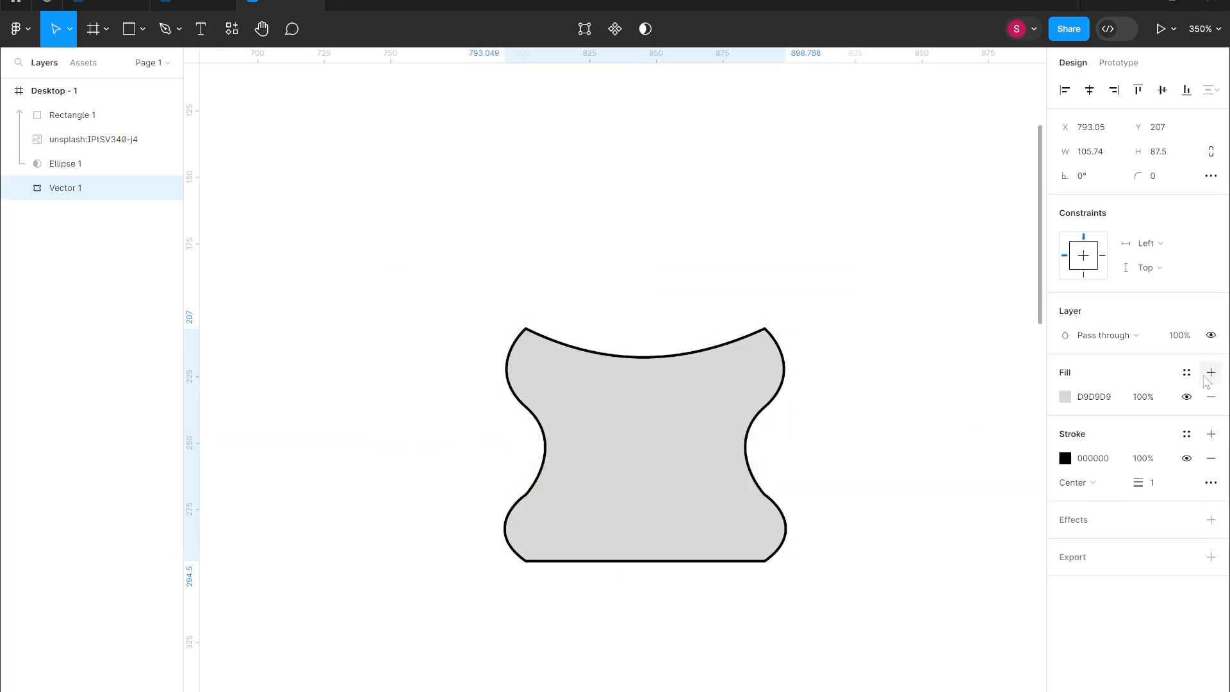
{"action": "left_click", "coordinate": [749, 201]}
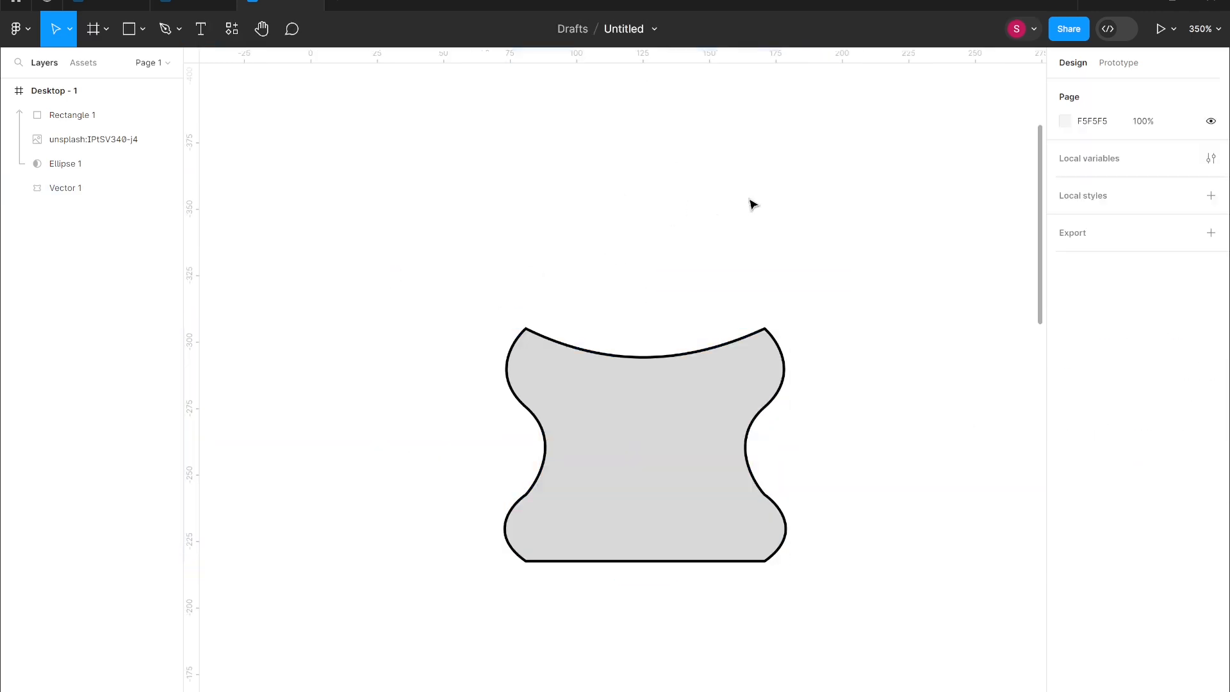
Insert the Unsplash photo of the snowy pine forest over the vector shape.
{"action": "left_click", "coordinate": [231, 29]}
{"action": "key", "text": "Escape"}
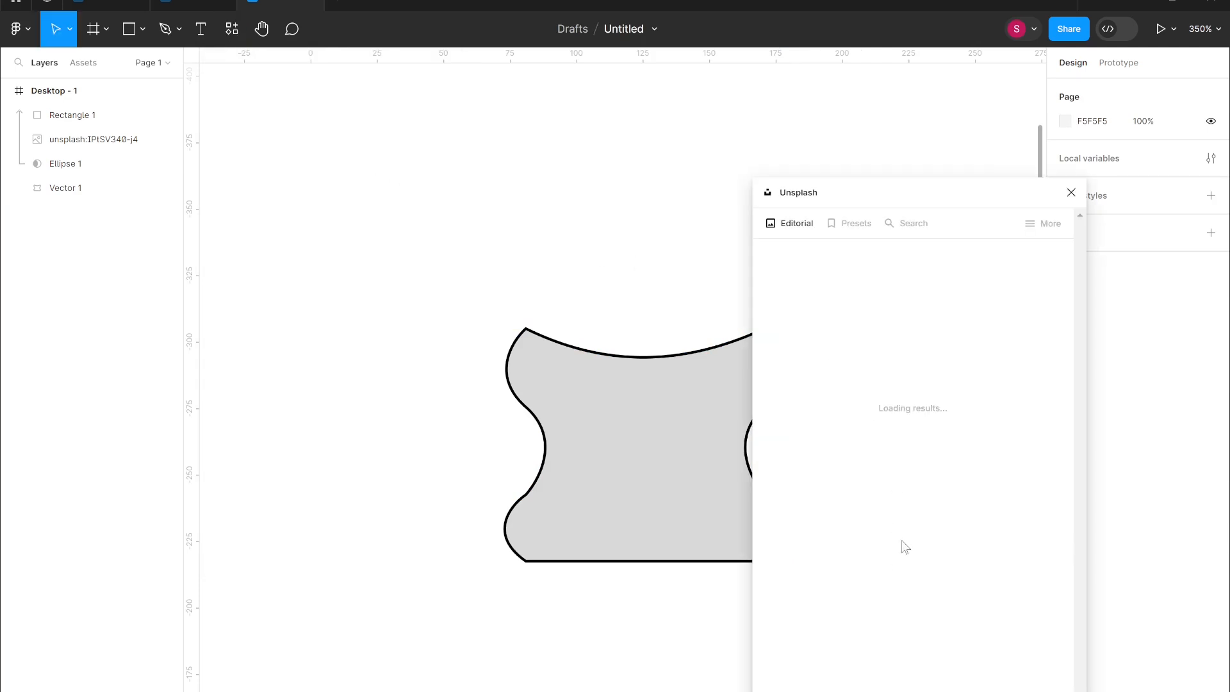
{"action": "scroll", "coordinate": [938, 433], "scroll_direction": "down", "scroll_amount": 10}
{"action": "left_click_drag", "start_coordinate": [1005, 590], "coordinate": [341, 443]}
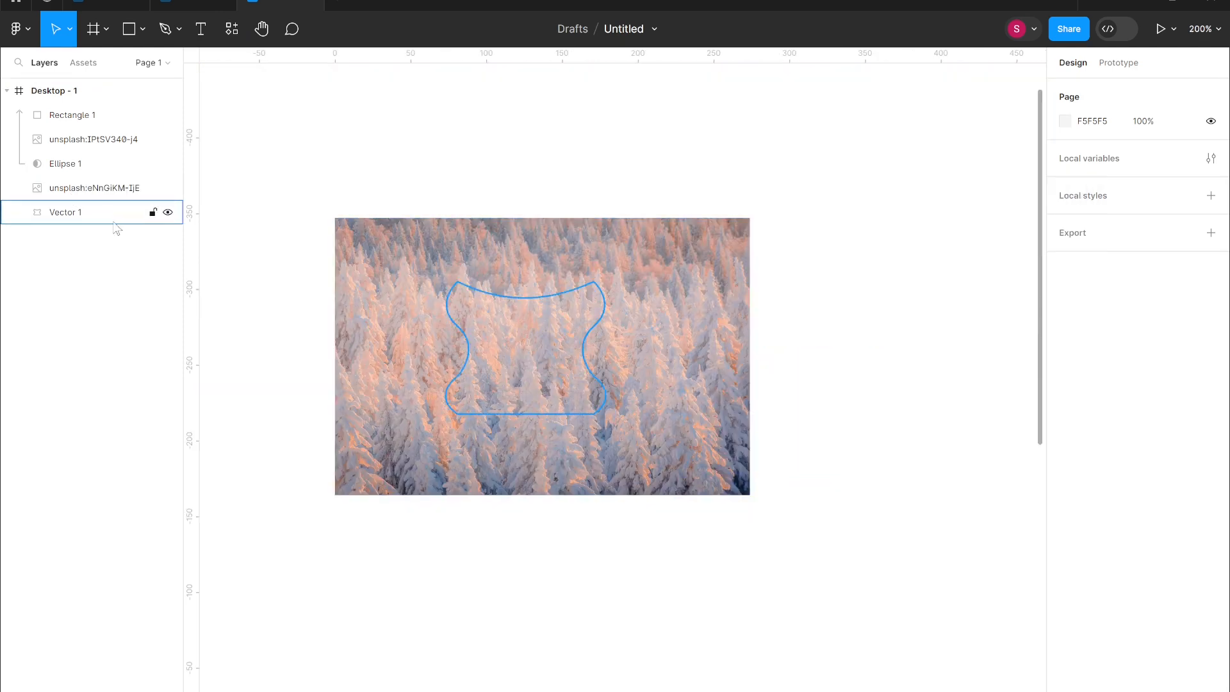
Mask the forest photo with the Vector 1 shape.
{"action": "left_click", "coordinate": [124, 221]}
{"action": "left_click", "coordinate": [109, 192], "text": "shift"}
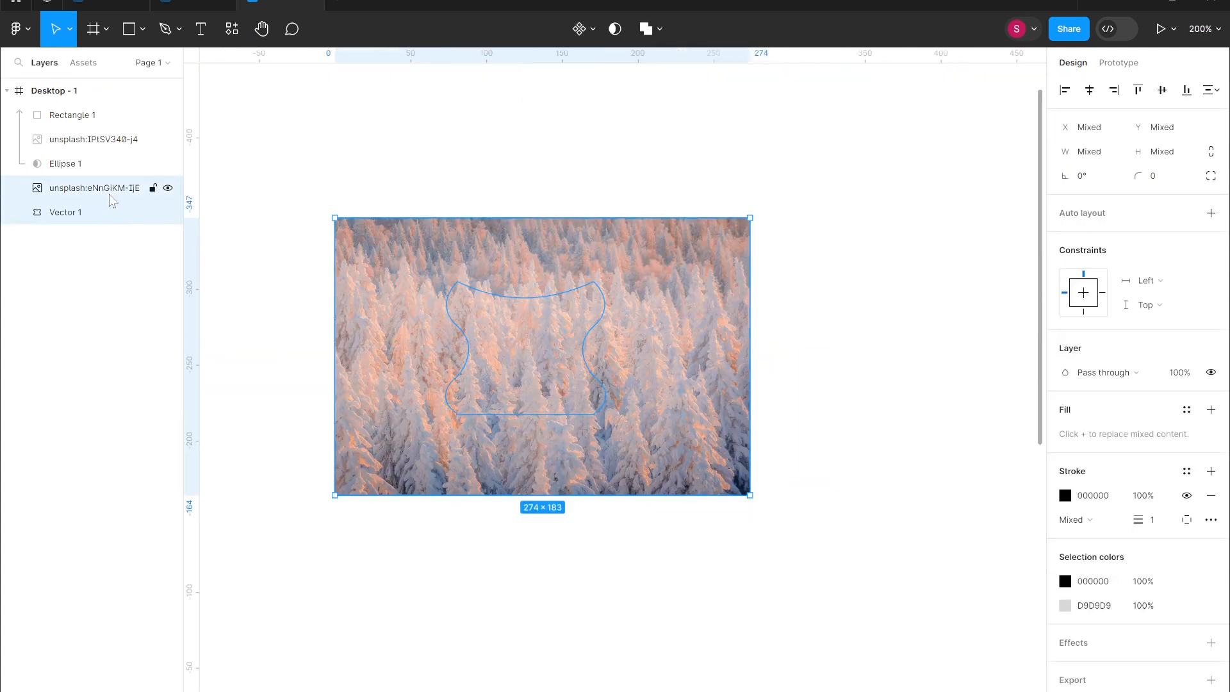
{"action": "left_click", "coordinate": [611, 29]}
{"action": "left_click", "coordinate": [660, 298]}
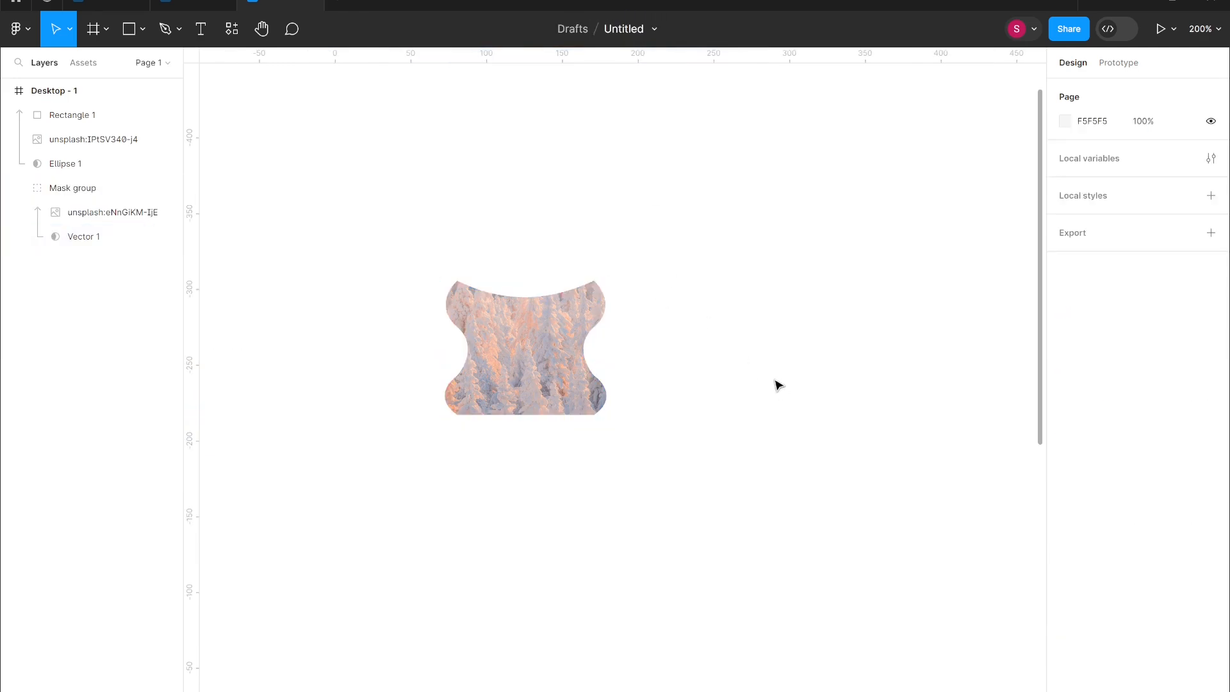
Run the Shaper plugin, look through its shape library from Basic to Trending, and close it.
{"action": "key", "text": "shift+i"}
{"action": "type", "text": "shaper"}
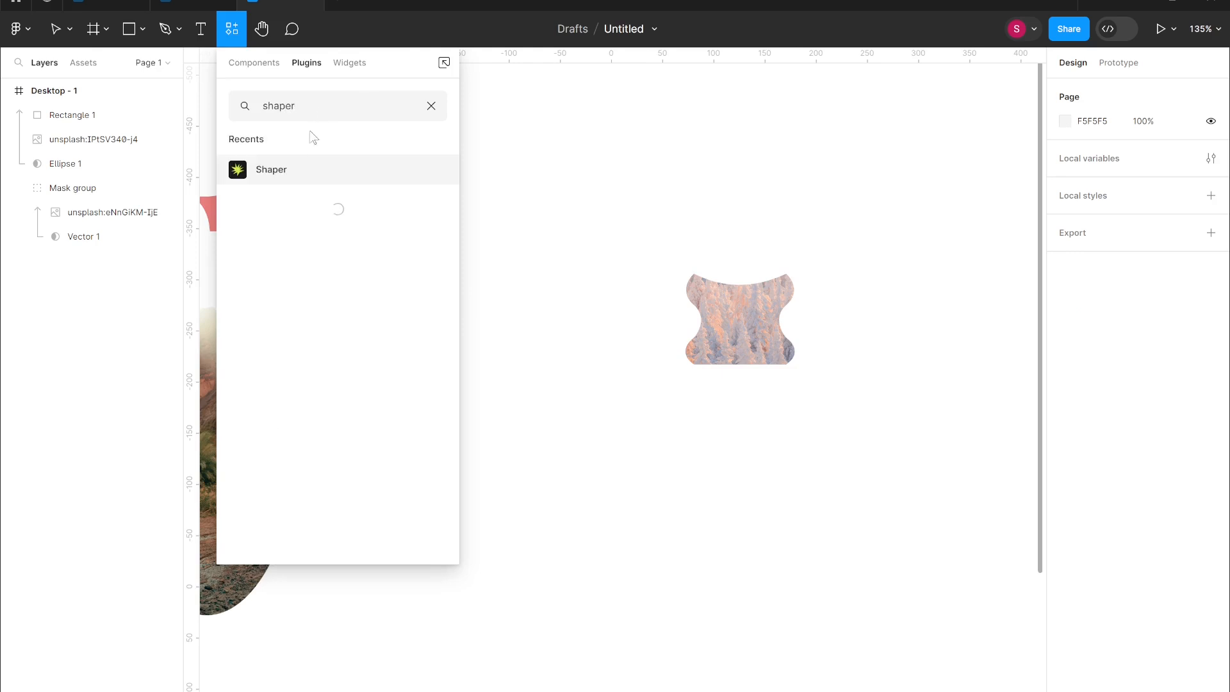
{"action": "left_click", "coordinate": [303, 170]}
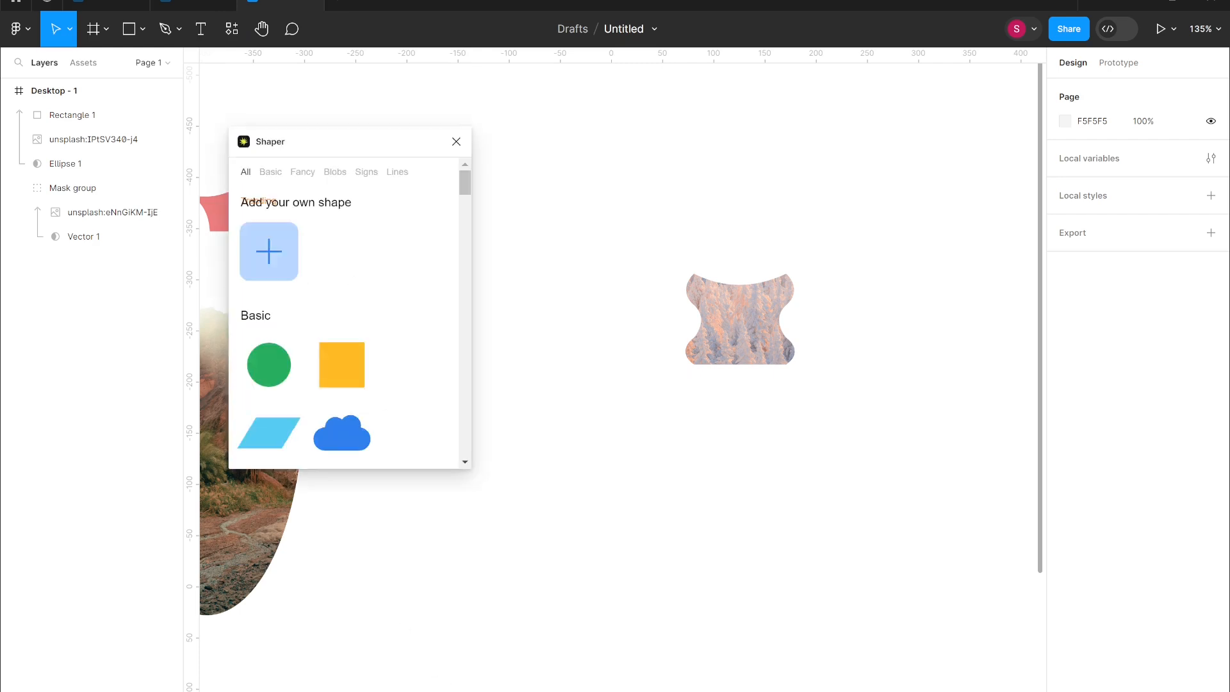
{"action": "scroll", "coordinate": [388, 394], "scroll_direction": "down", "scroll_amount": 5}
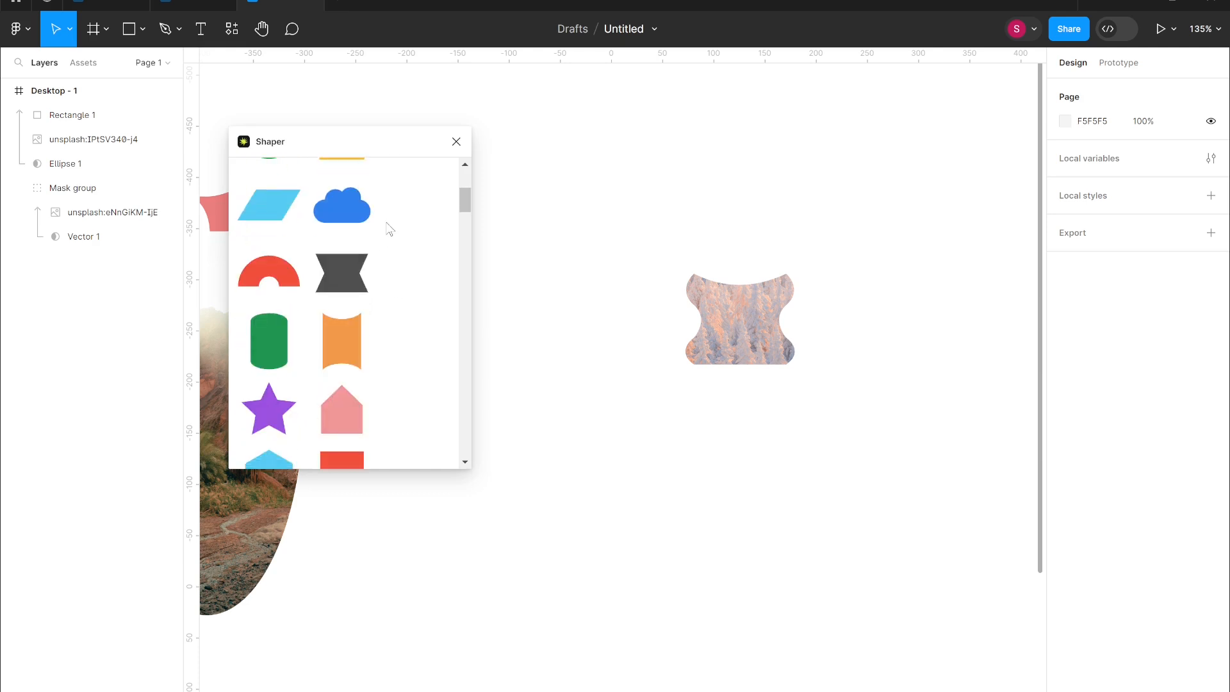
{"action": "scroll", "coordinate": [391, 230], "scroll_direction": "down", "scroll_amount": 1}
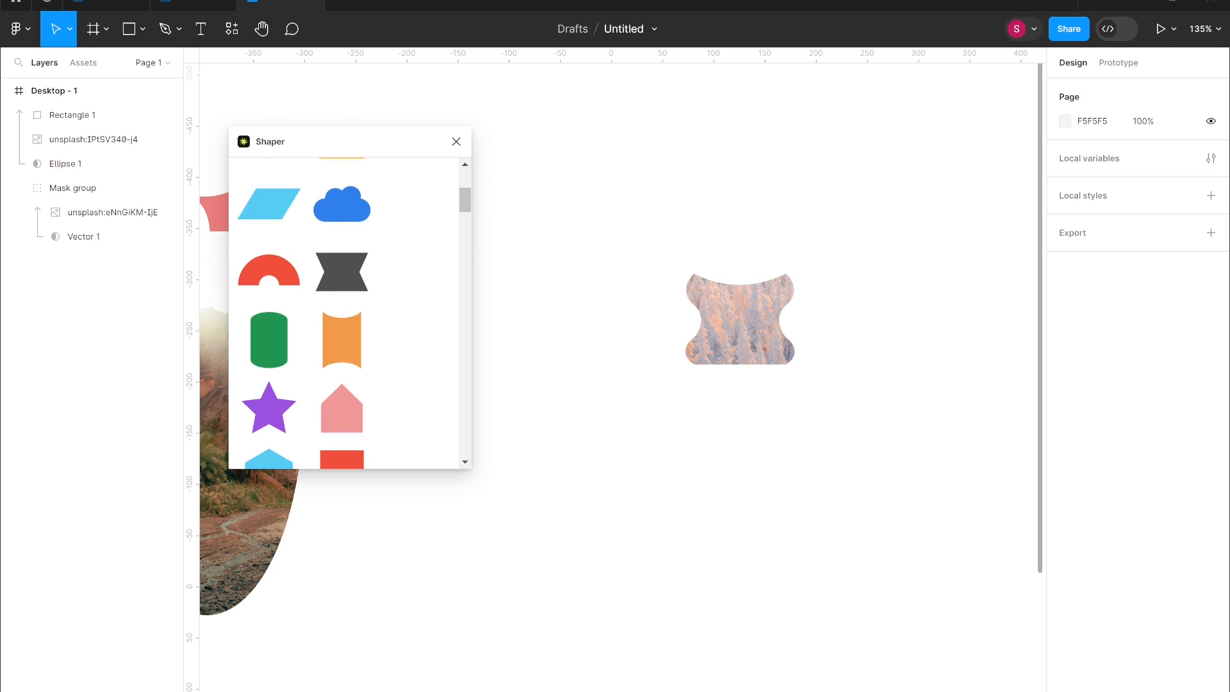
{"action": "scroll", "coordinate": [290, 228], "scroll_direction": "up", "scroll_amount": 5}
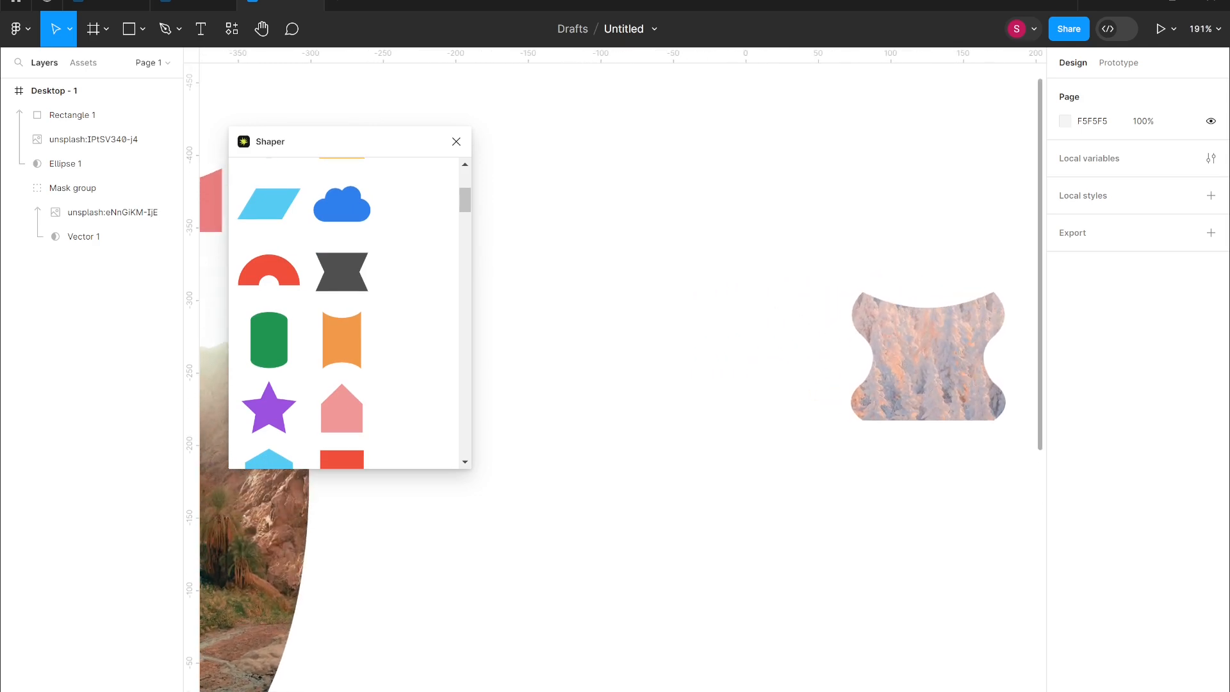
{"action": "scroll", "coordinate": [323, 352], "scroll_direction": "down", "scroll_amount": 8}
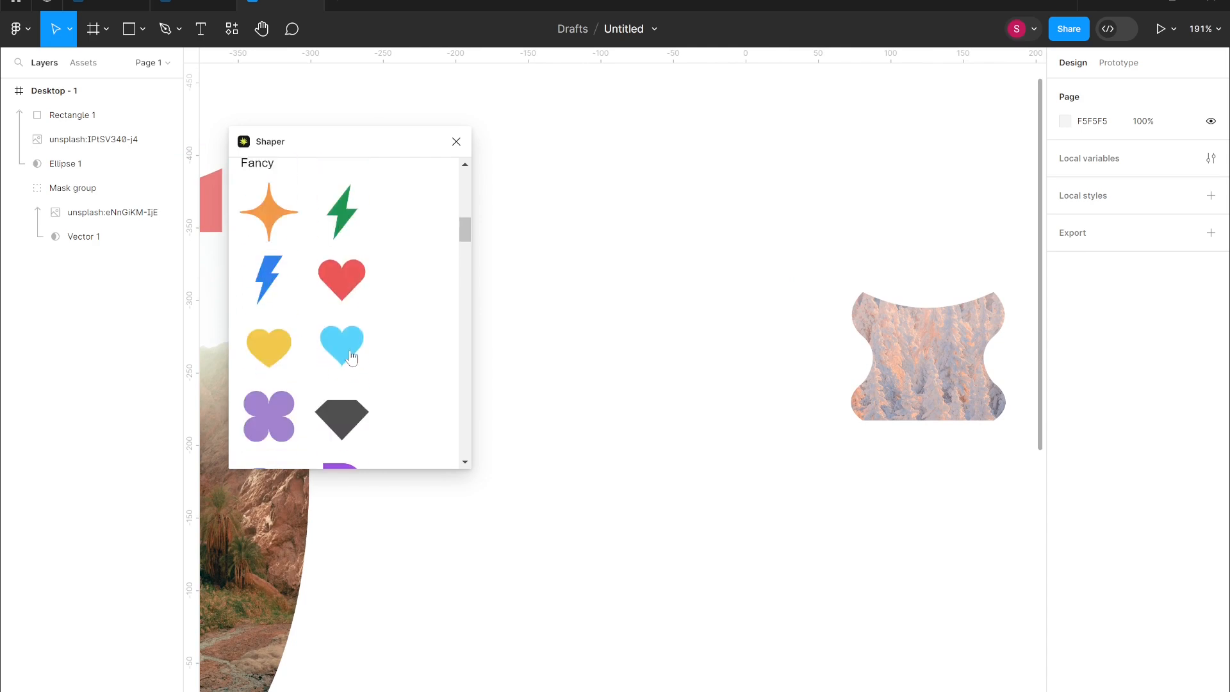
{"action": "scroll", "coordinate": [352, 359], "scroll_direction": "down", "scroll_amount": 10}
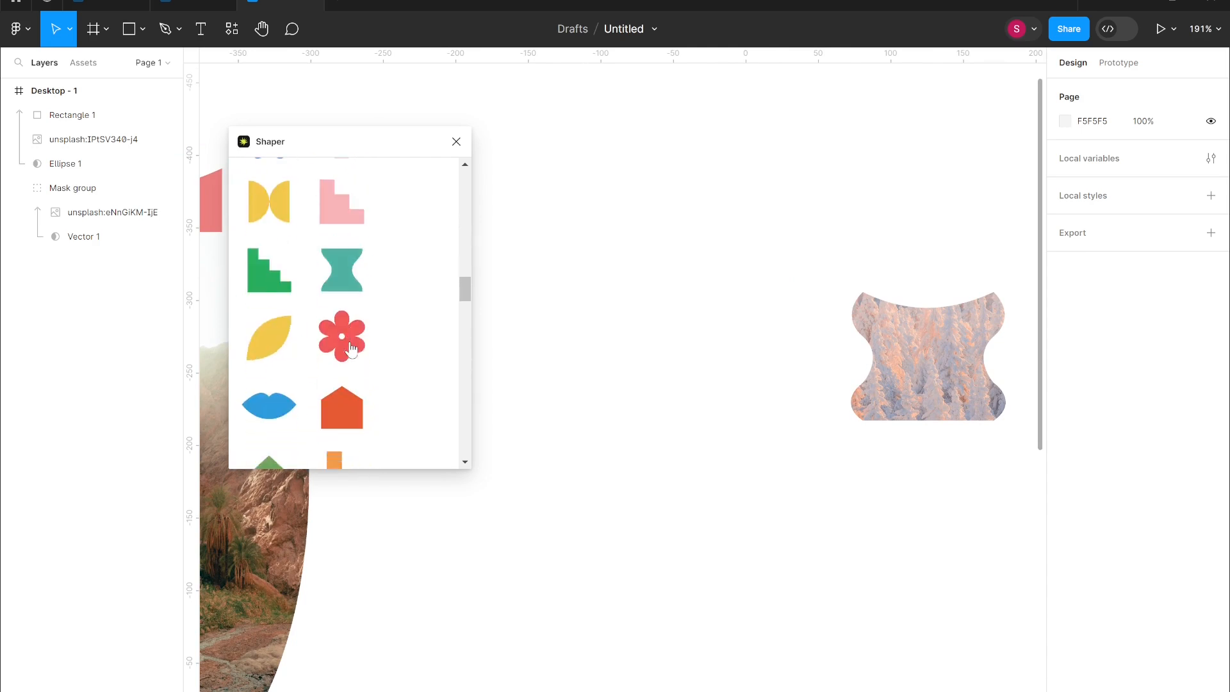
{"action": "scroll", "coordinate": [349, 348], "scroll_direction": "down", "scroll_amount": 10}
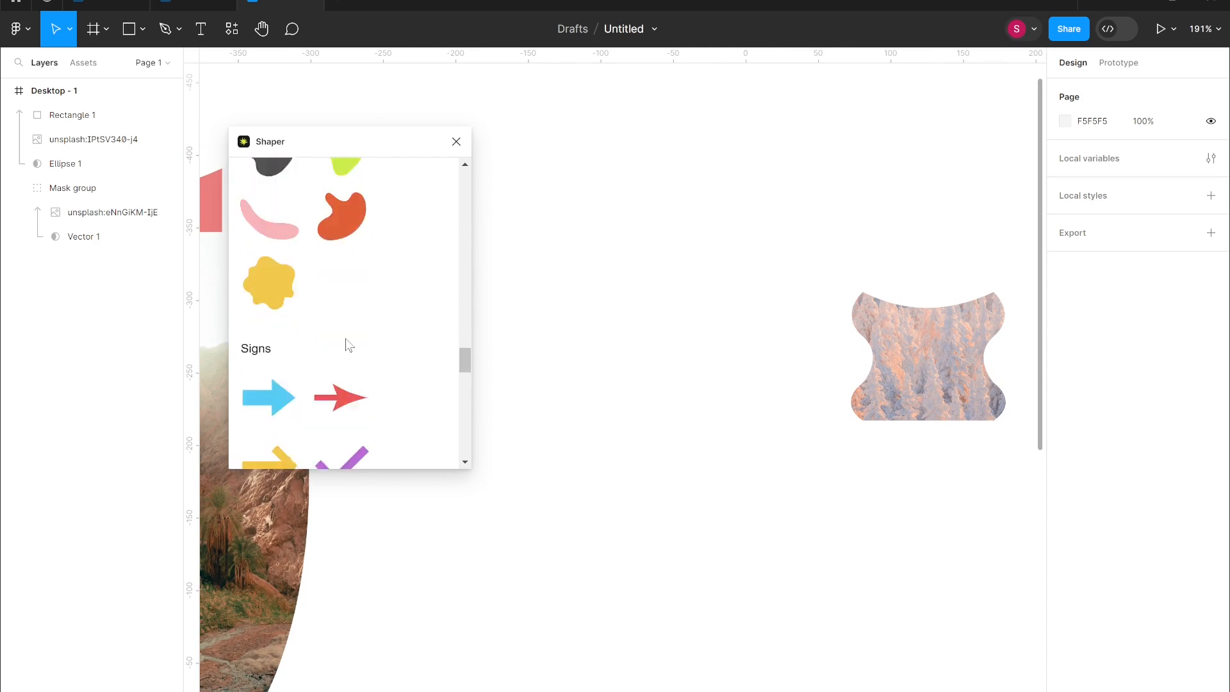
{"action": "scroll", "coordinate": [346, 347], "scroll_direction": "down", "scroll_amount": 10}
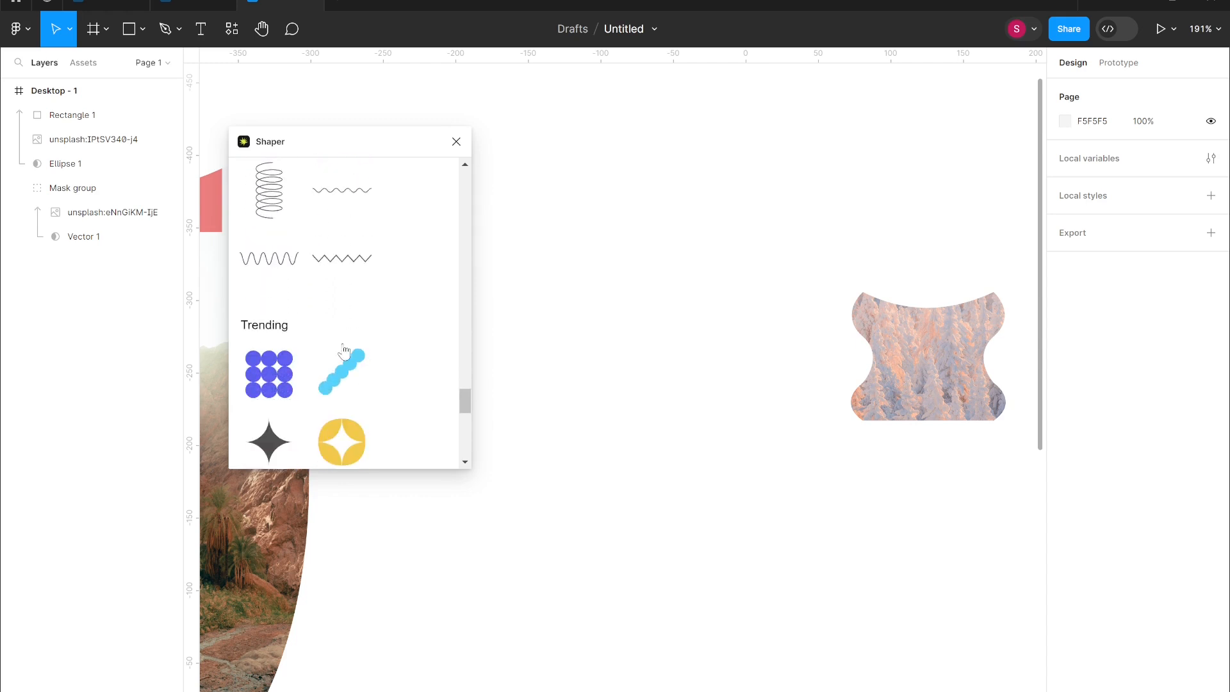
{"action": "scroll", "coordinate": [343, 345], "scroll_direction": "down", "scroll_amount": 6}
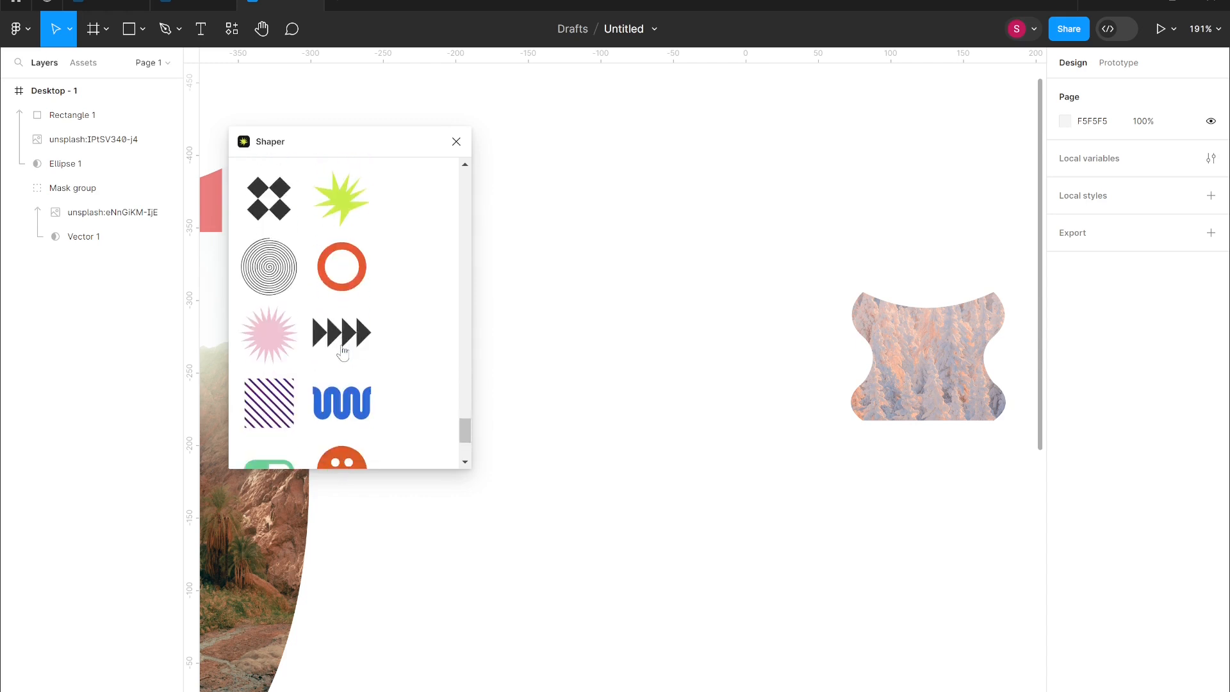
{"action": "left_click", "coordinate": [458, 142]}
Search the plugins for "blobs" and run the Blobs plugin.
{"action": "left_click", "coordinate": [231, 29]}
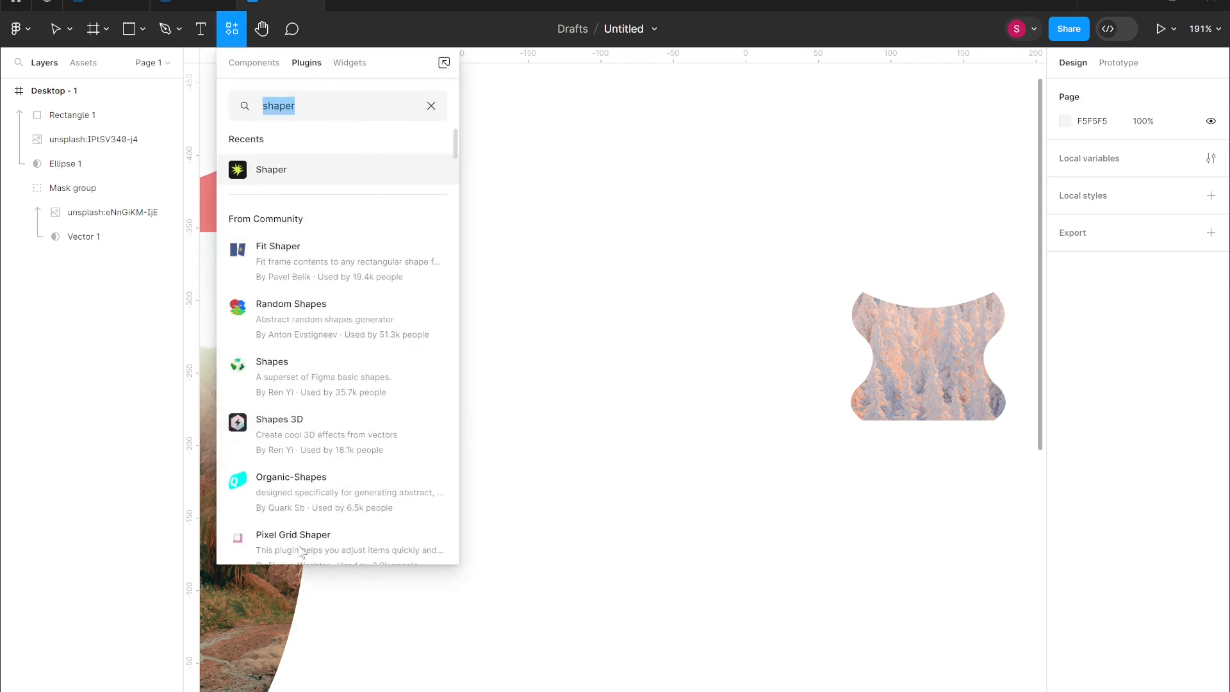
{"action": "scroll", "coordinate": [352, 403], "scroll_direction": "down", "scroll_amount": 4}
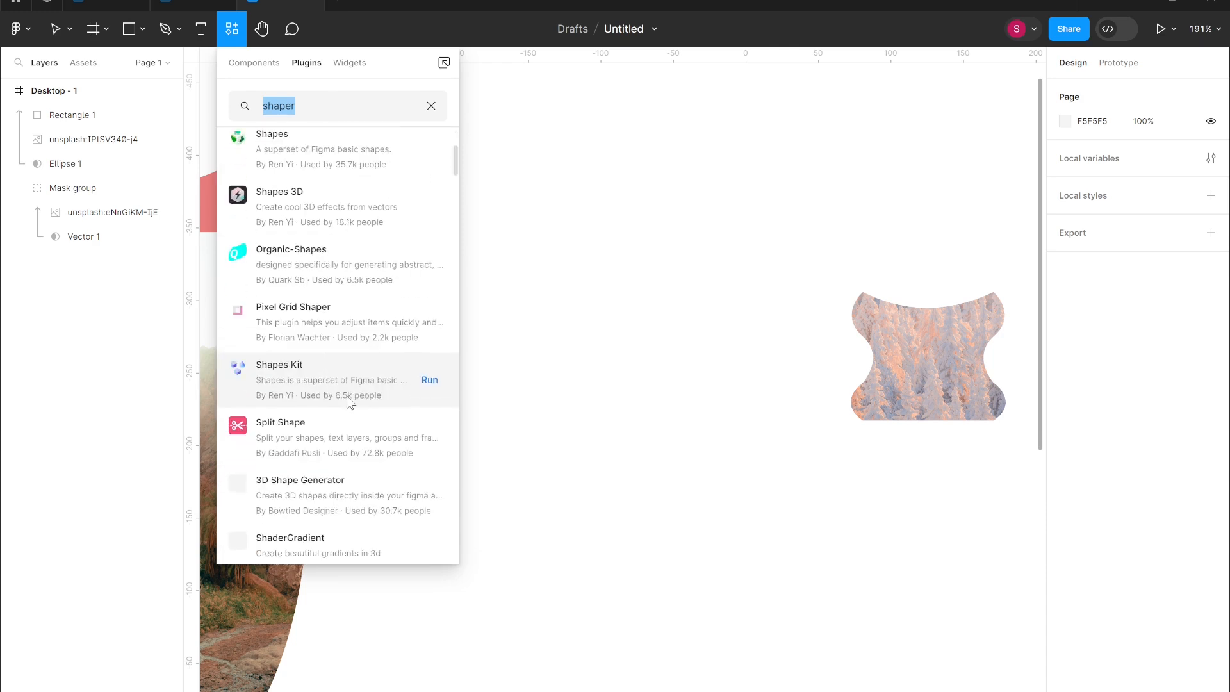
{"action": "scroll", "coordinate": [351, 381], "scroll_direction": "down", "scroll_amount": 3}
{"action": "scroll", "coordinate": [348, 365], "scroll_direction": "up", "scroll_amount": 8}
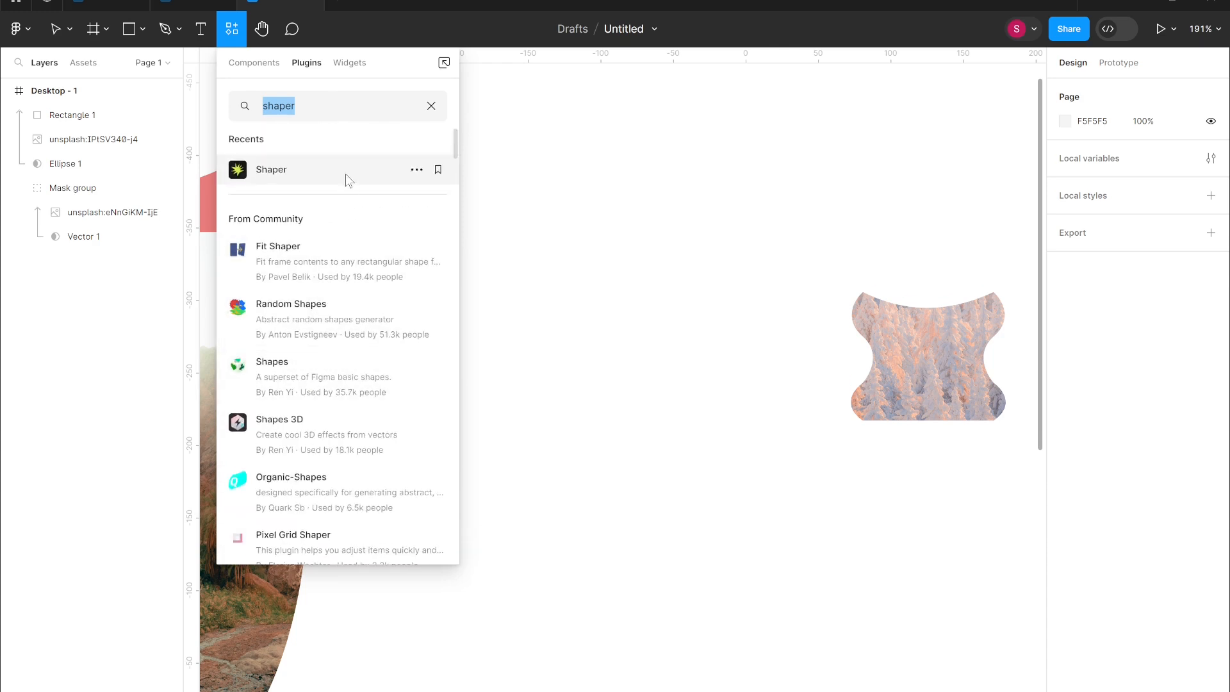
{"action": "left_click", "coordinate": [442, 110]}
{"action": "double_click", "coordinate": [405, 106]}
{"action": "key", "text": "BackSpace"}
{"action": "type", "text": "blobs"}
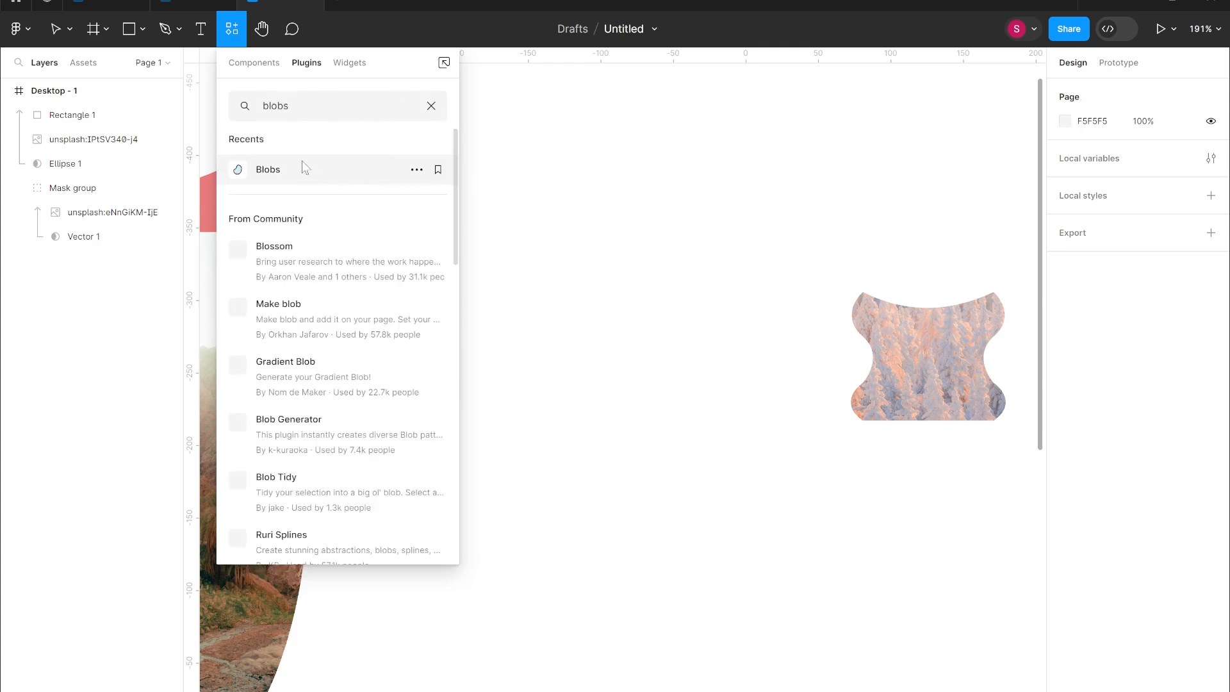
{"action": "left_click", "coordinate": [313, 182]}
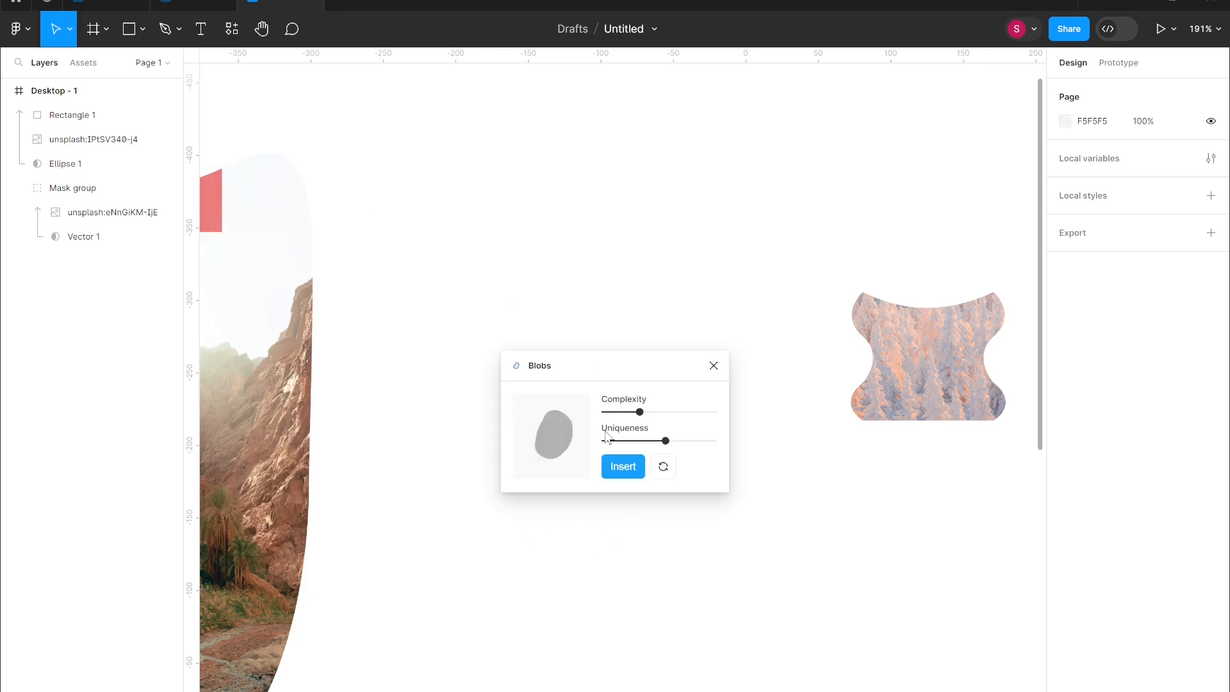
Adjust the blob's form in the Blobs plugin, insert it on the canvas and close the plugin.
{"action": "left_click_drag", "start_coordinate": [637, 414], "coordinate": [627, 441]}
{"action": "left_click", "coordinate": [623, 466]}
{"action": "left_click", "coordinate": [713, 365]}
Insert the Unsplash photo of the woman in a hat and resize it to 546 × 390 near the frame's lower edge.
{"action": "left_click", "coordinate": [745, 456]}
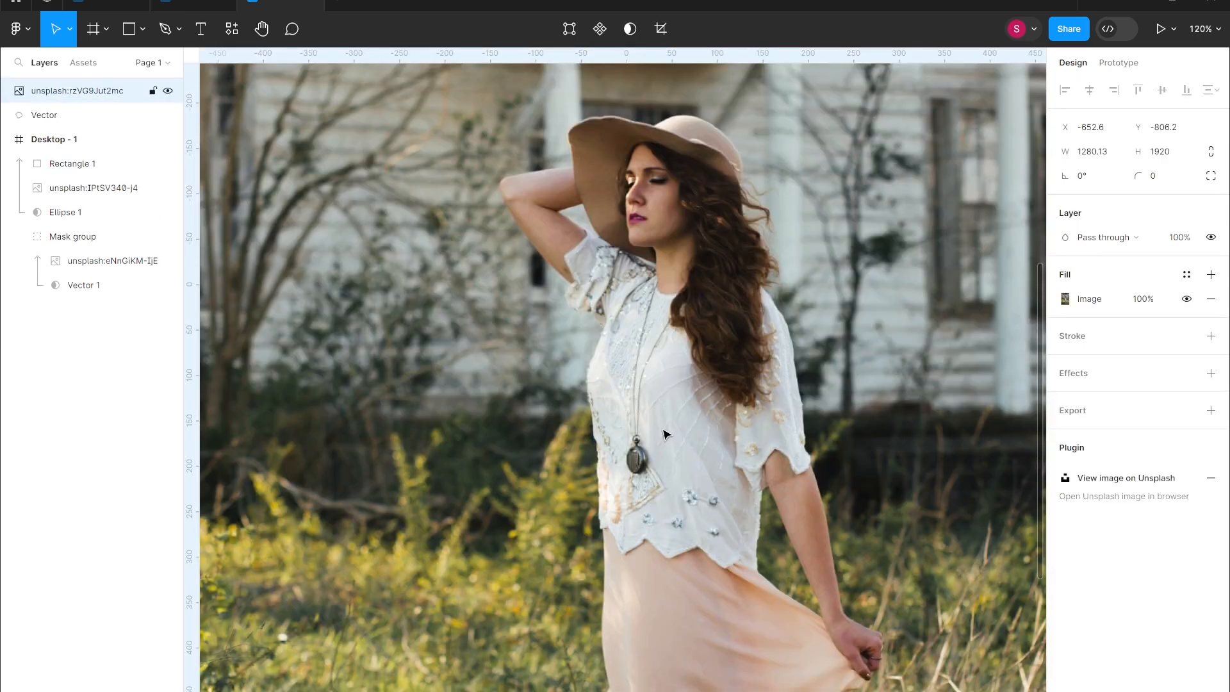
{"action": "scroll", "coordinate": [664, 431], "scroll_direction": "down", "scroll_amount": 5}
{"action": "scroll", "coordinate": [823, 189], "scroll_direction": "up", "scroll_amount": 3}
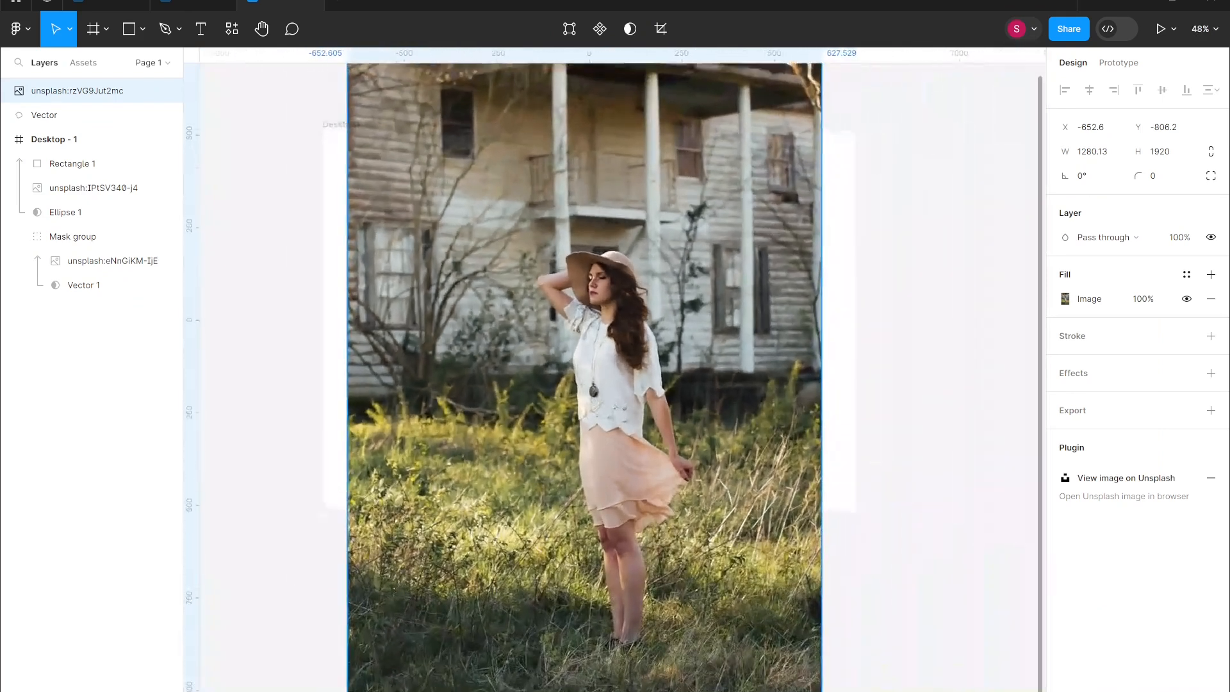
{"action": "left_click_drag", "start_coordinate": [692, 390], "coordinate": [709, 519]}
{"action": "left_click_drag", "start_coordinate": [844, 135], "coordinate": [562, 691]}
{"action": "left_click_drag", "start_coordinate": [532, 624], "coordinate": [523, 550]}
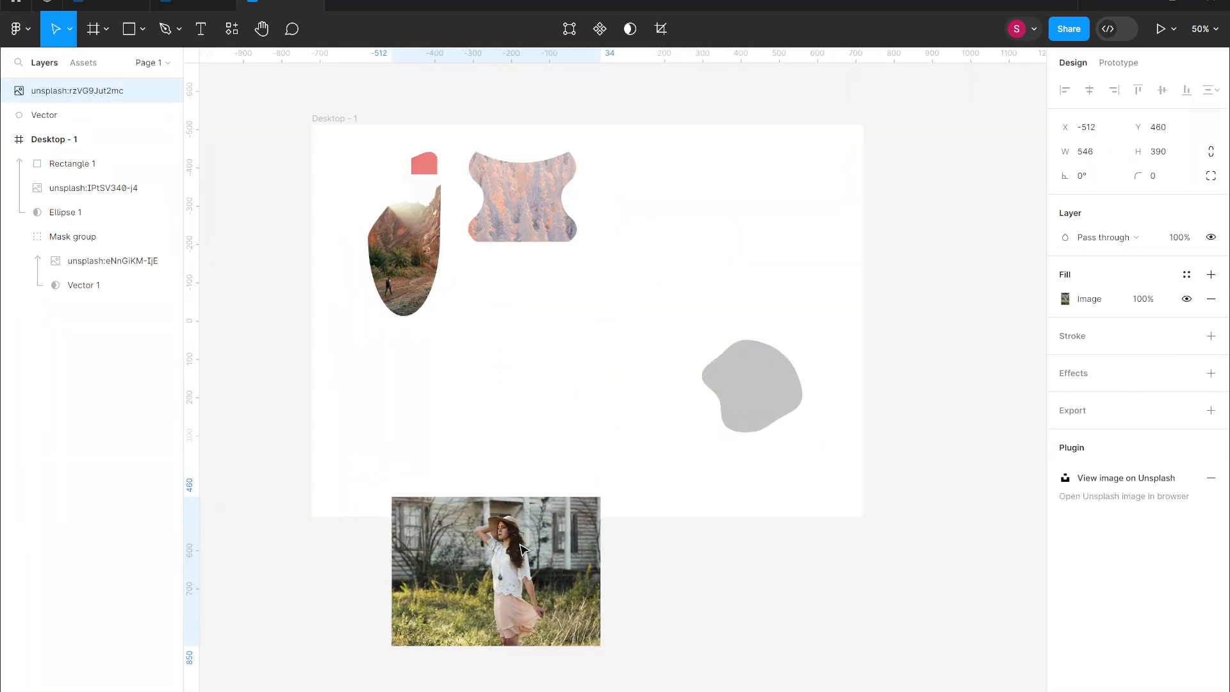
Move the woman's photo into Desktop - 1 above the Mask group layer and place it in the frame beside the blob.
{"action": "left_click_drag", "start_coordinate": [112, 92], "coordinate": [107, 228]}
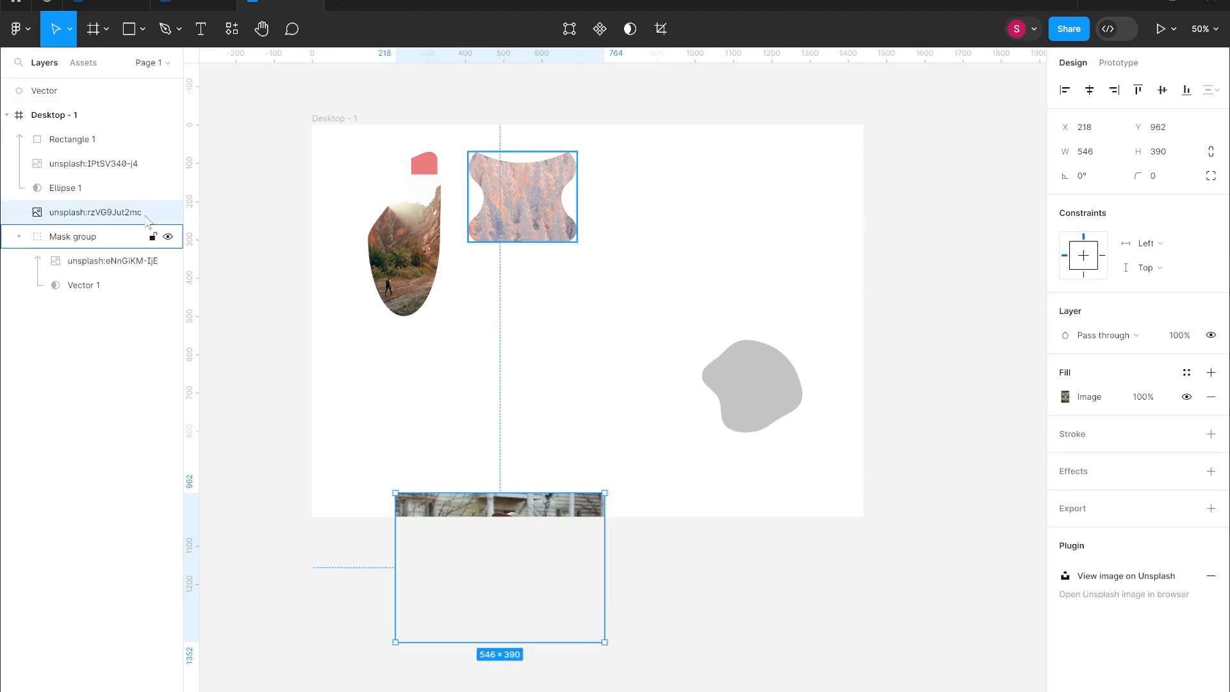
{"action": "left_click_drag", "start_coordinate": [520, 602], "coordinate": [579, 426]}
{"action": "left_click_drag", "start_coordinate": [381, 511], "coordinate": [458, 669]}
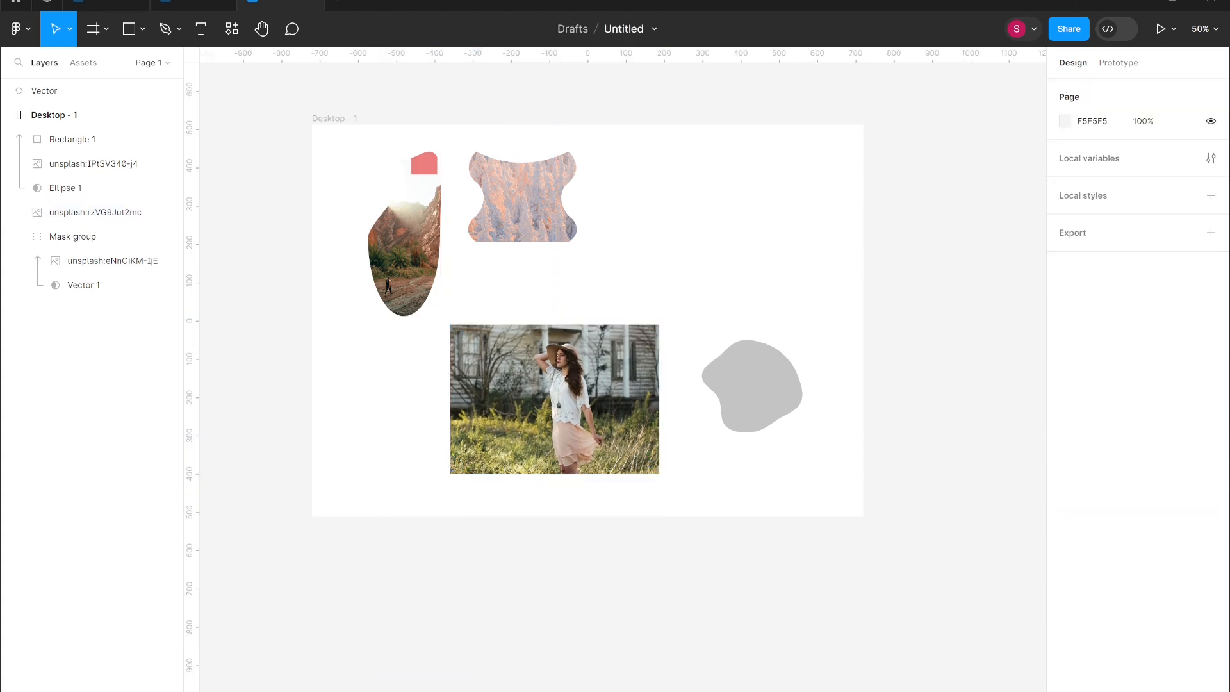
{"action": "scroll", "coordinate": [588, 371], "scroll_direction": "up", "scroll_amount": 5}
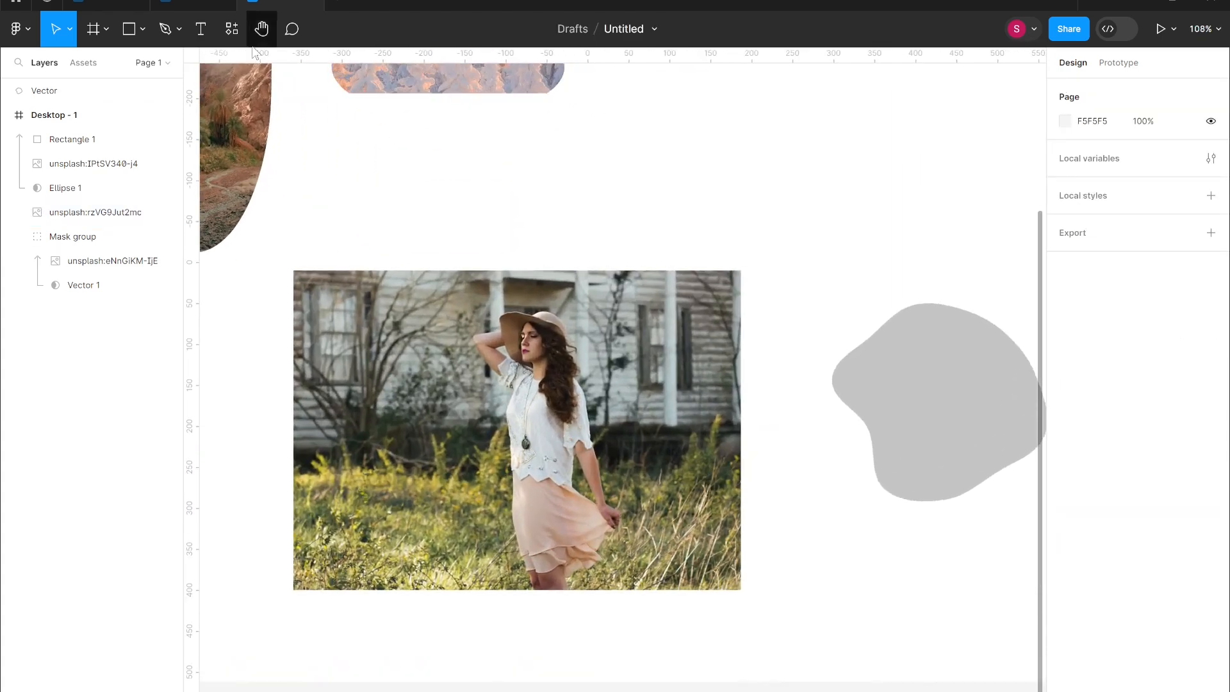
Search the plugins for "icon" and run the Remove background command of Icons8 Background Remover.
{"action": "left_click", "coordinate": [232, 29]}
{"action": "left_click", "coordinate": [335, 106]}
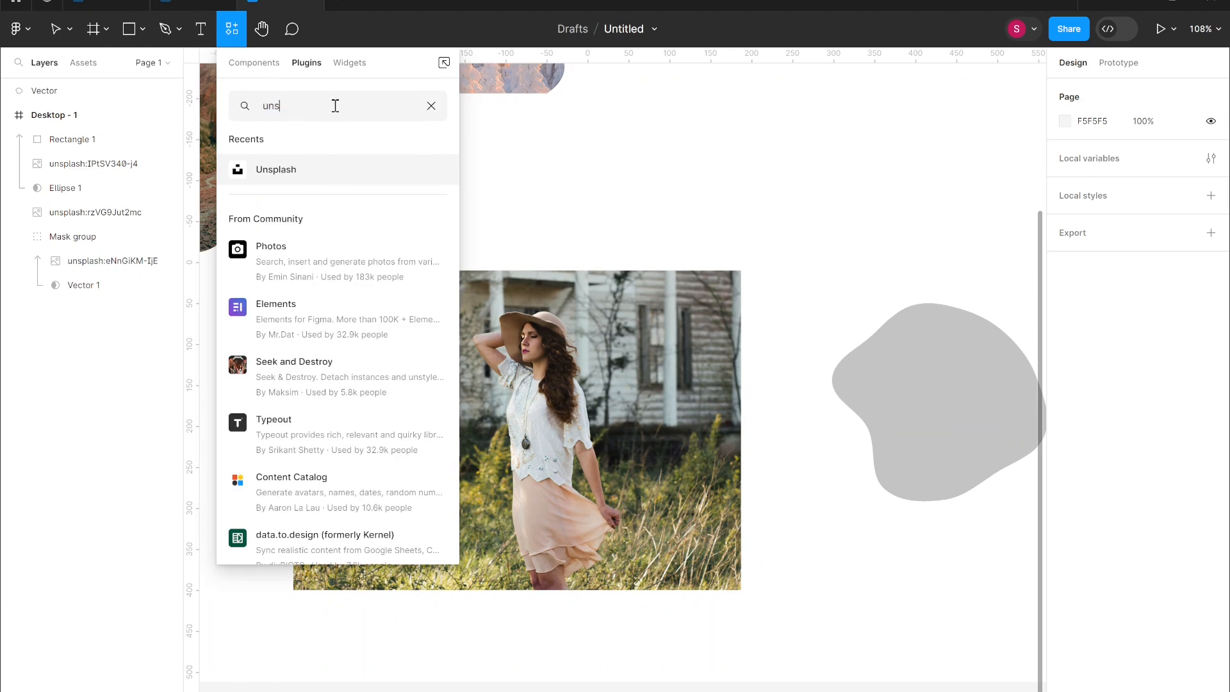
{"action": "key", "text": "BackSpace"}
{"action": "key", "text": "BackSpace"}
{"action": "key", "text": "BackSpace"}
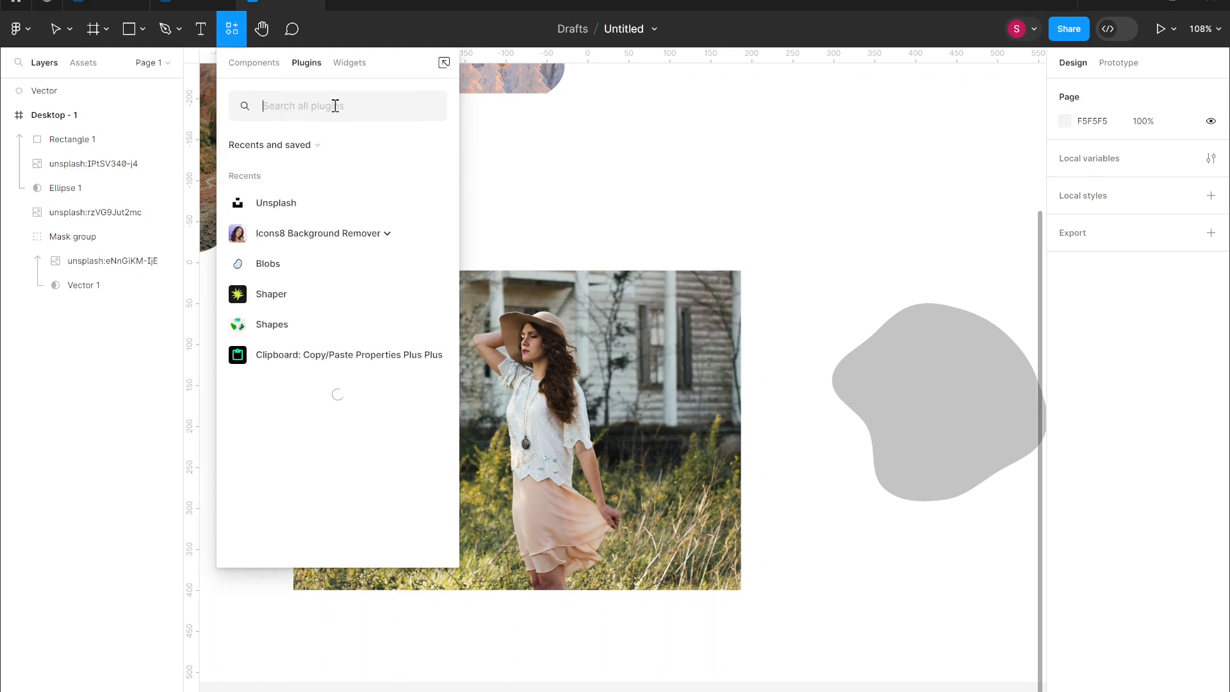
{"action": "type", "text": "icon"}
{"action": "left_click", "coordinate": [387, 169]}
{"action": "left_click", "coordinate": [362, 204]}
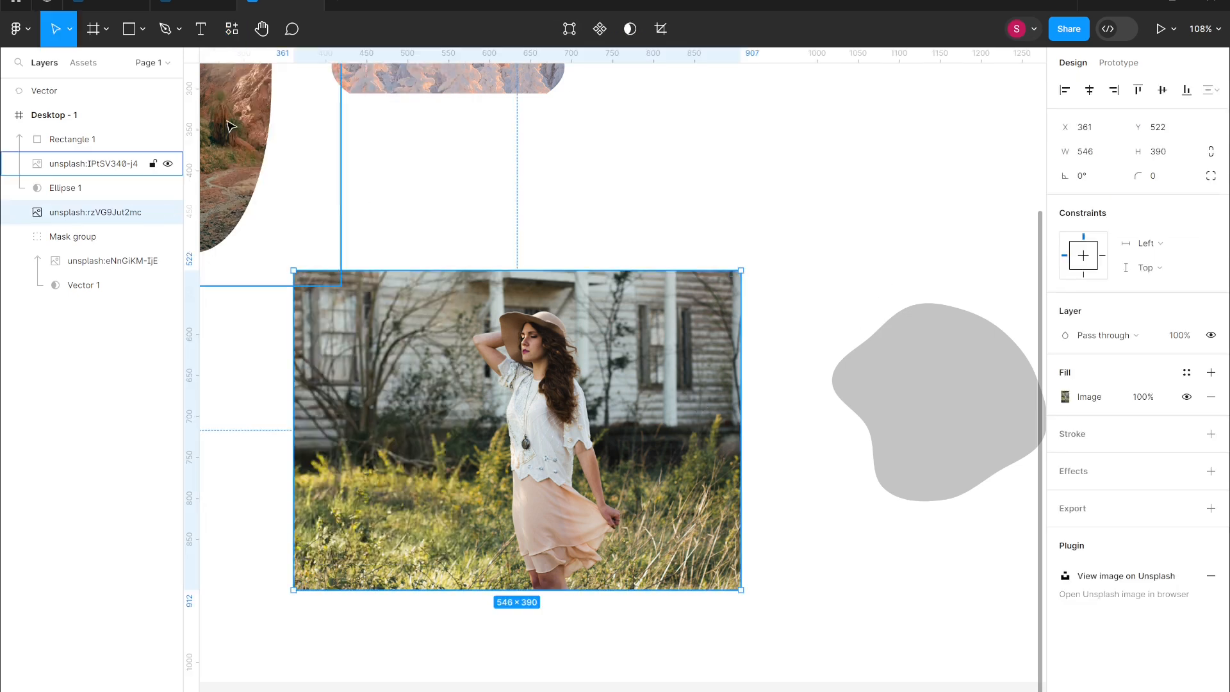
Remove the background of the selected hat-woman photo with Icons8 Background Remover.
{"action": "left_click", "coordinate": [231, 29]}
{"action": "left_click", "coordinate": [353, 178]}
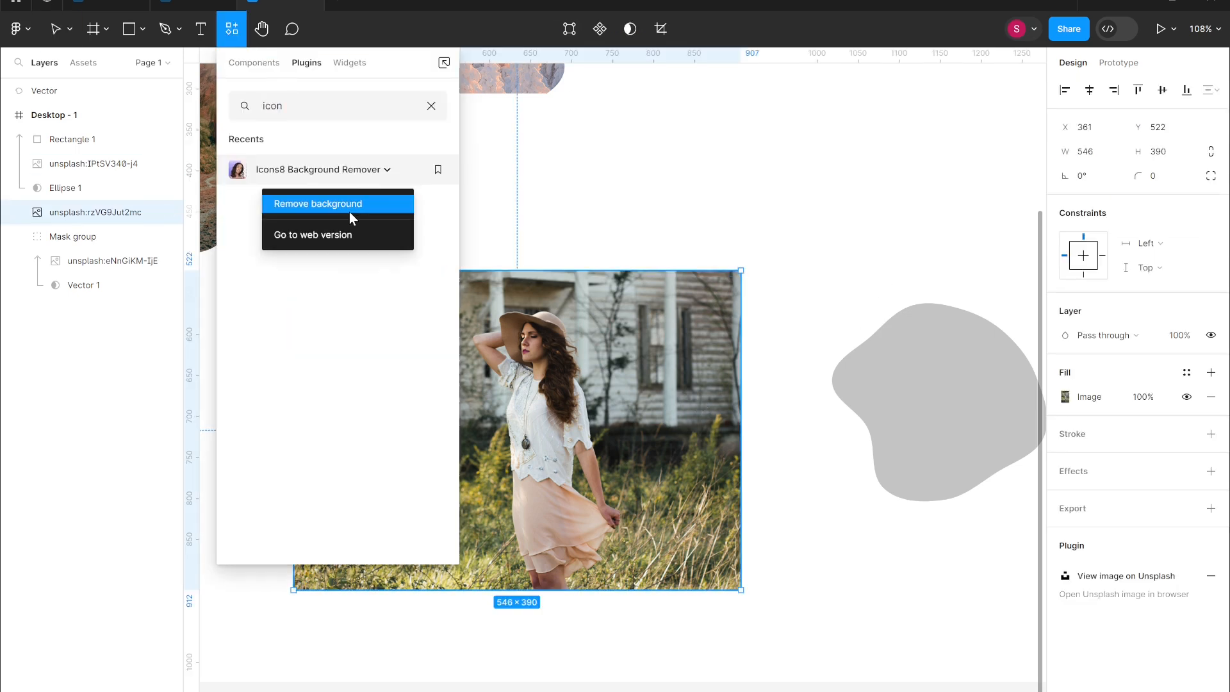
{"action": "left_click", "coordinate": [350, 205]}
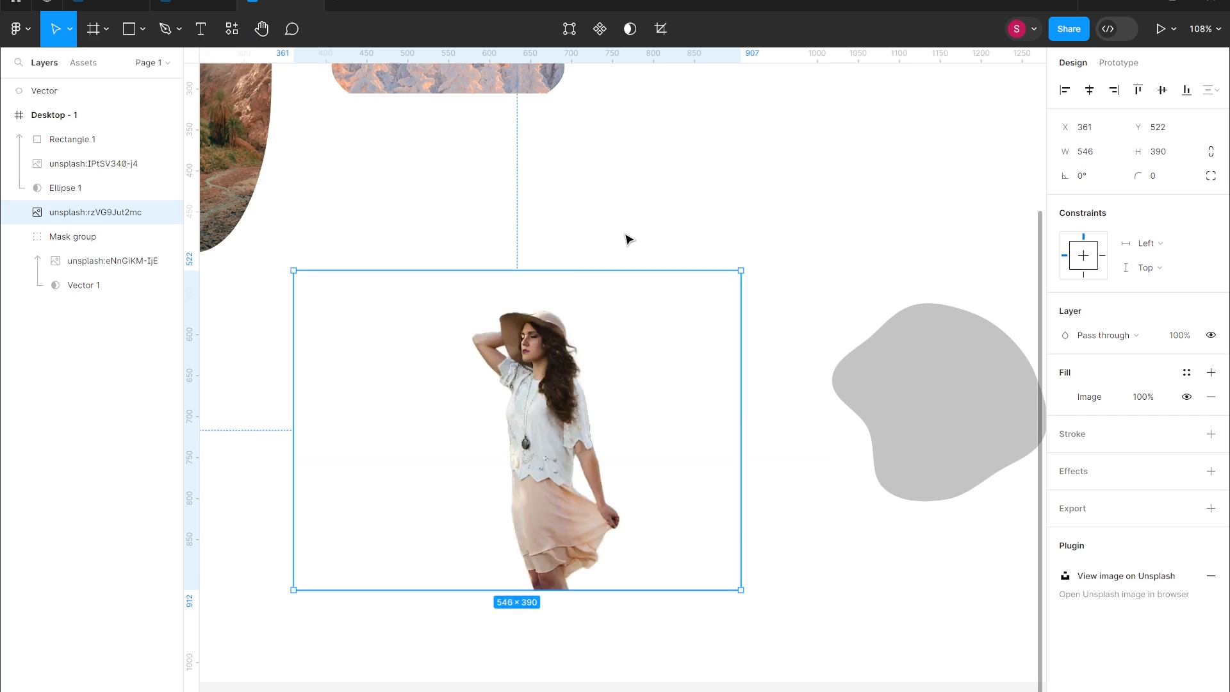
Crop the cut-out photo of the woman in the hat closely around her figure to 206 × 390.
{"action": "double_click", "coordinate": [604, 363]}
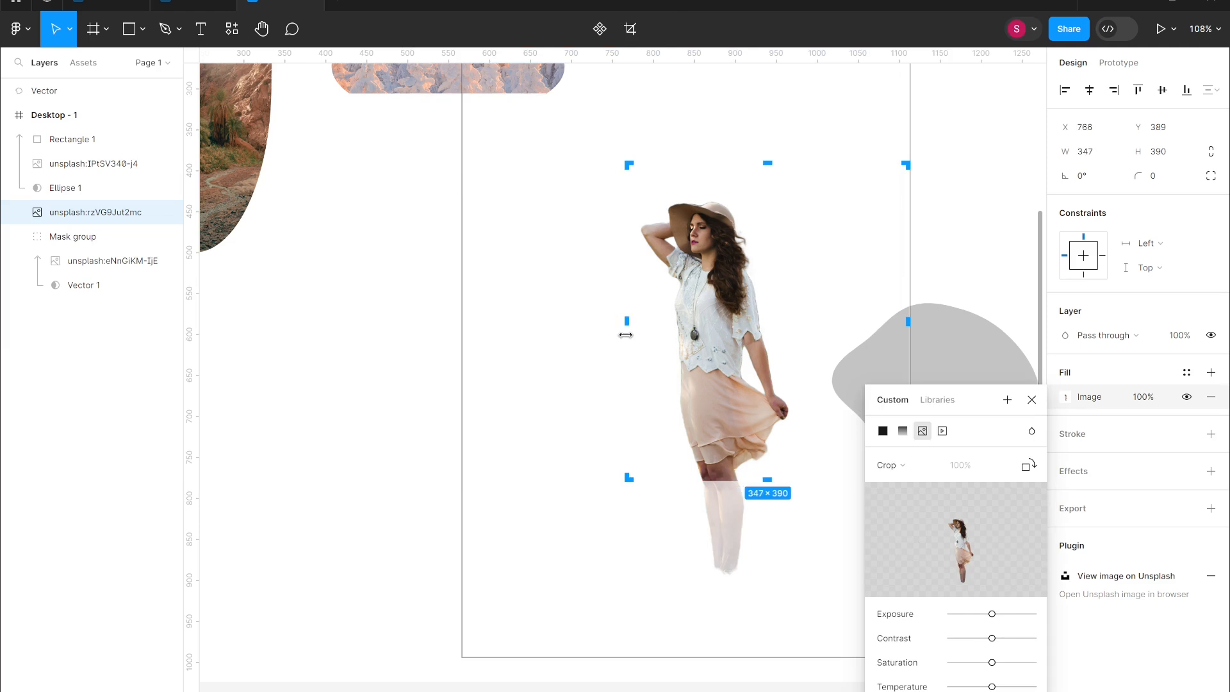
{"action": "left_click_drag", "start_coordinate": [765, 662], "coordinate": [767, 609]}
{"action": "left_click_drag", "start_coordinate": [904, 321], "coordinate": [818, 334]}
{"action": "key", "text": "Return"}
Remove the background from the group photo of four women with Icons8 Background Remover and inspect the cut-out edges.
{"action": "left_click", "coordinate": [536, 440]}
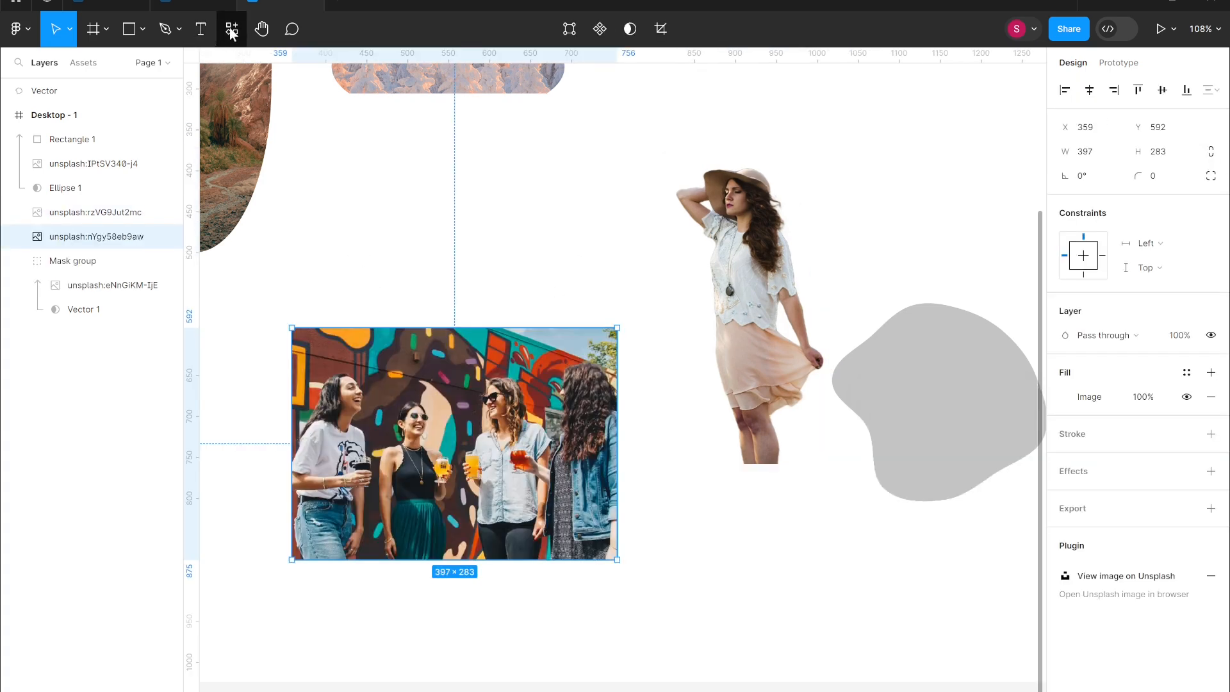
{"action": "left_click", "coordinate": [230, 30]}
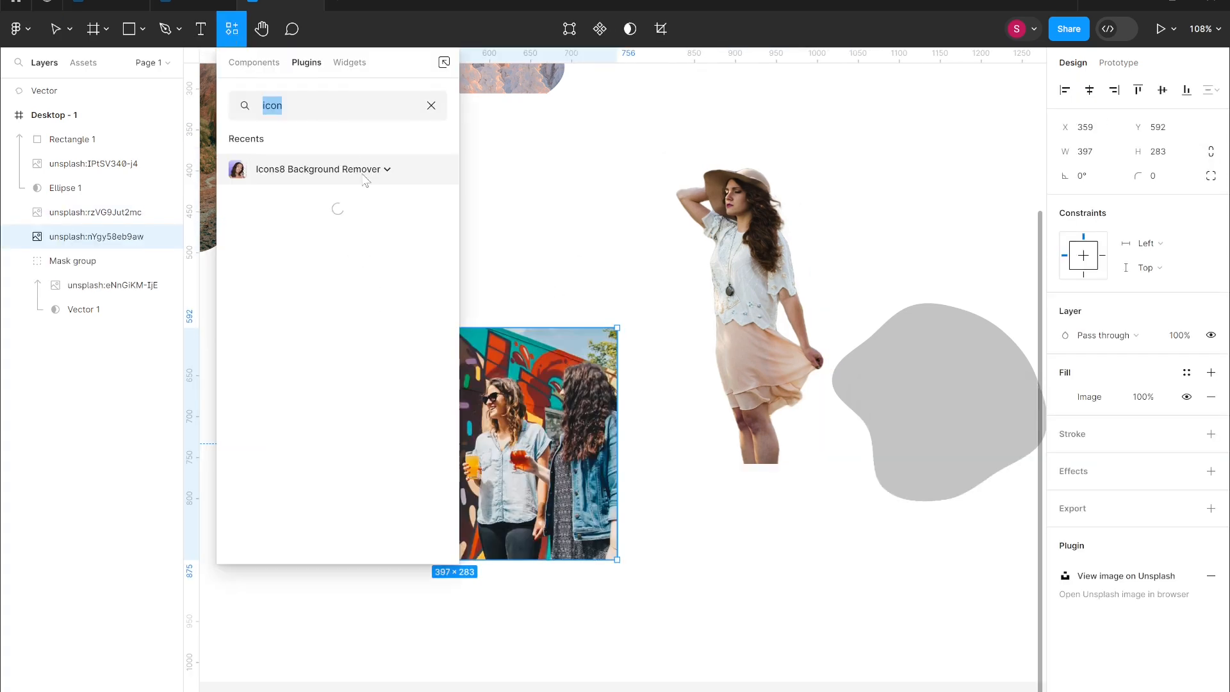
{"action": "left_click", "coordinate": [387, 169]}
{"action": "left_click", "coordinate": [367, 201]}
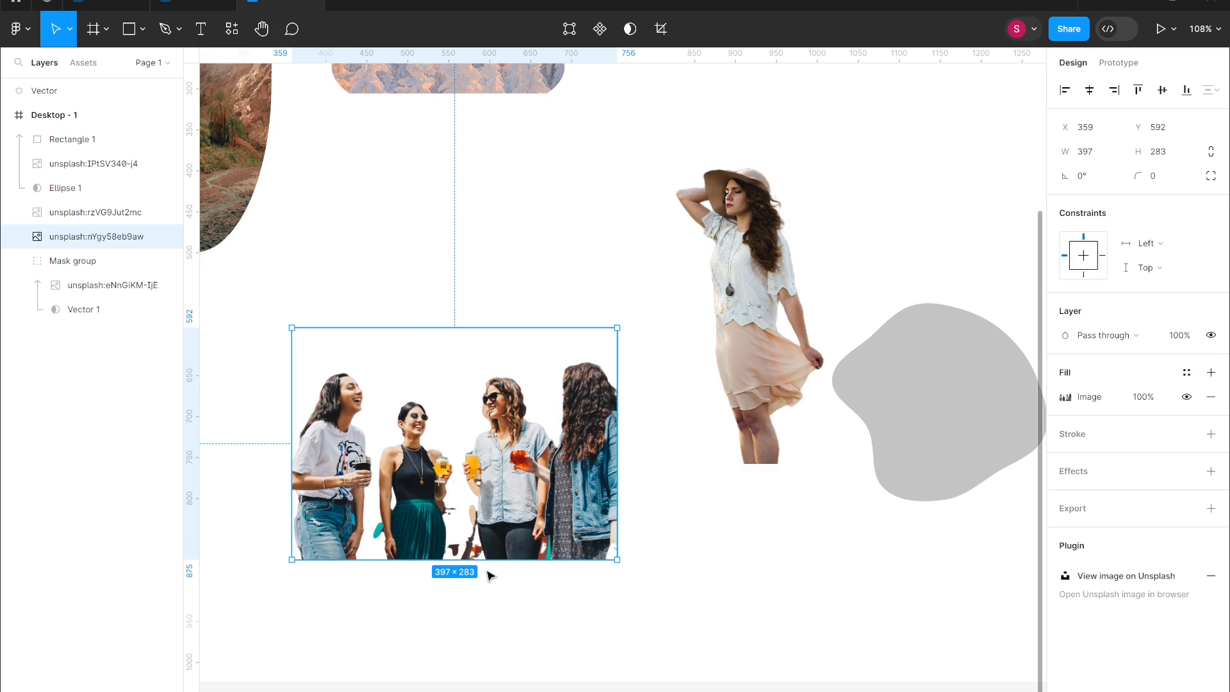
{"action": "scroll", "coordinate": [491, 573], "scroll_direction": "up", "scroll_amount": 5}
{"action": "scroll", "coordinate": [621, 307], "scroll_direction": "left", "scroll_amount": 5}
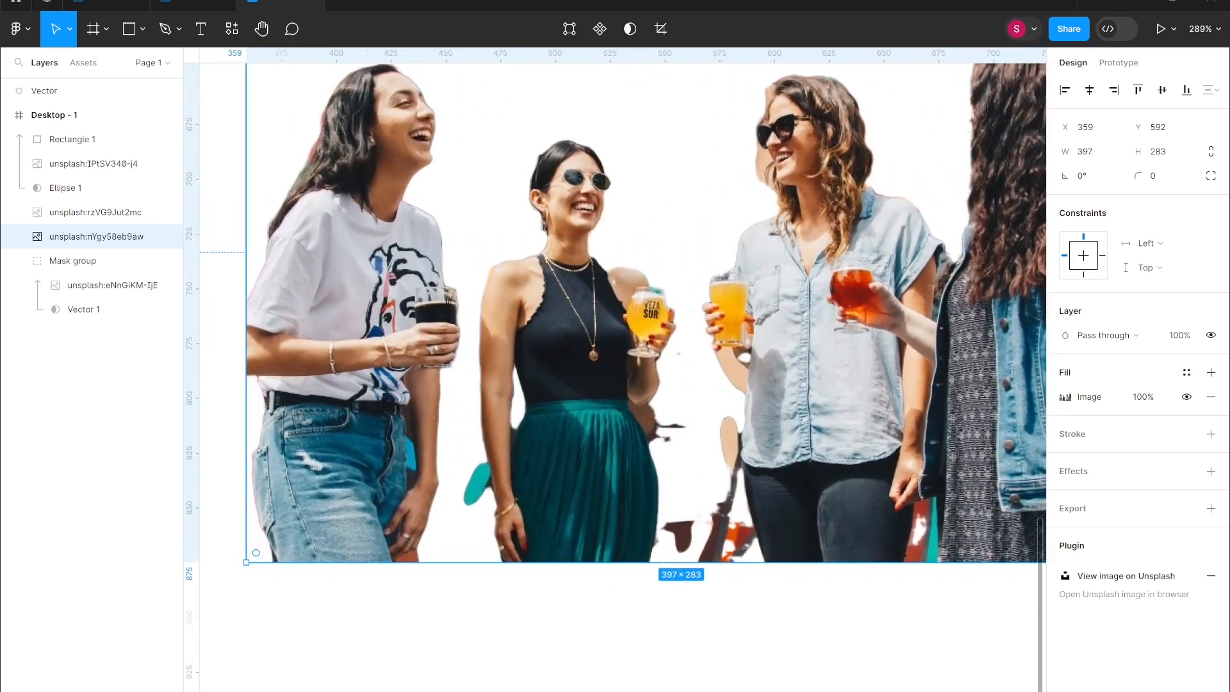
{"action": "scroll", "coordinate": [801, 569], "scroll_direction": "down", "scroll_amount": 4}
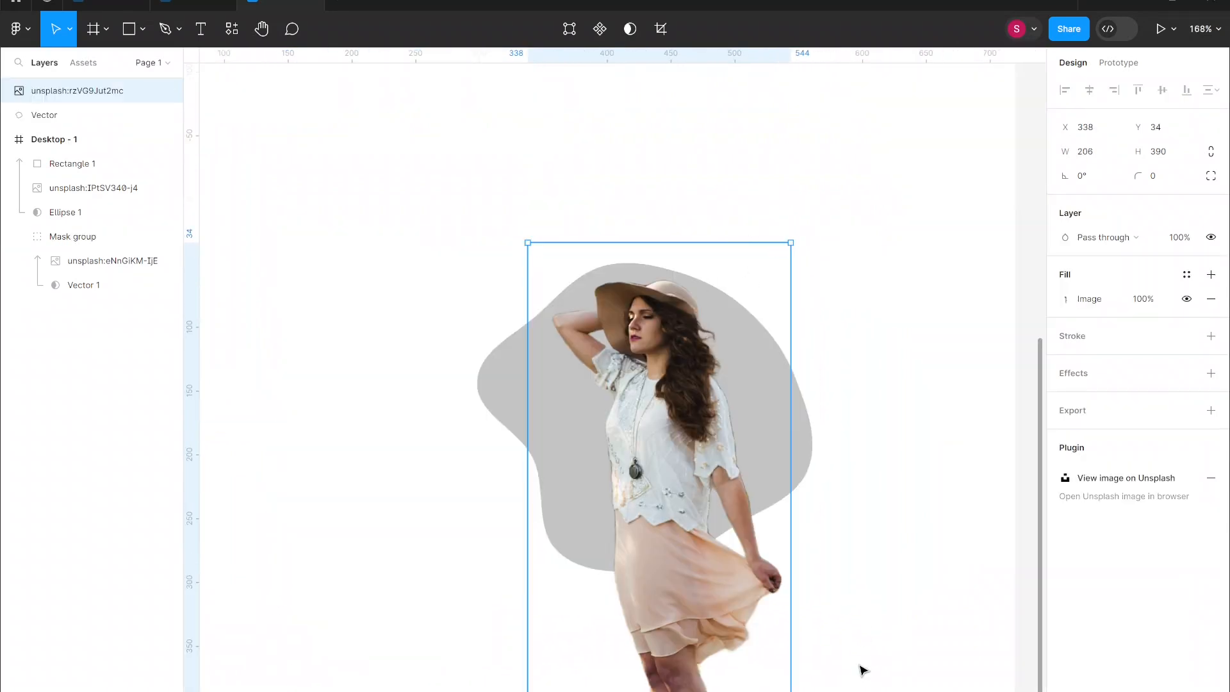
Try masking the hat woman's photo with the grey blob behind her, and undo the mask.
{"action": "left_click_drag", "start_coordinate": [860, 670], "coordinate": [405, 238]}
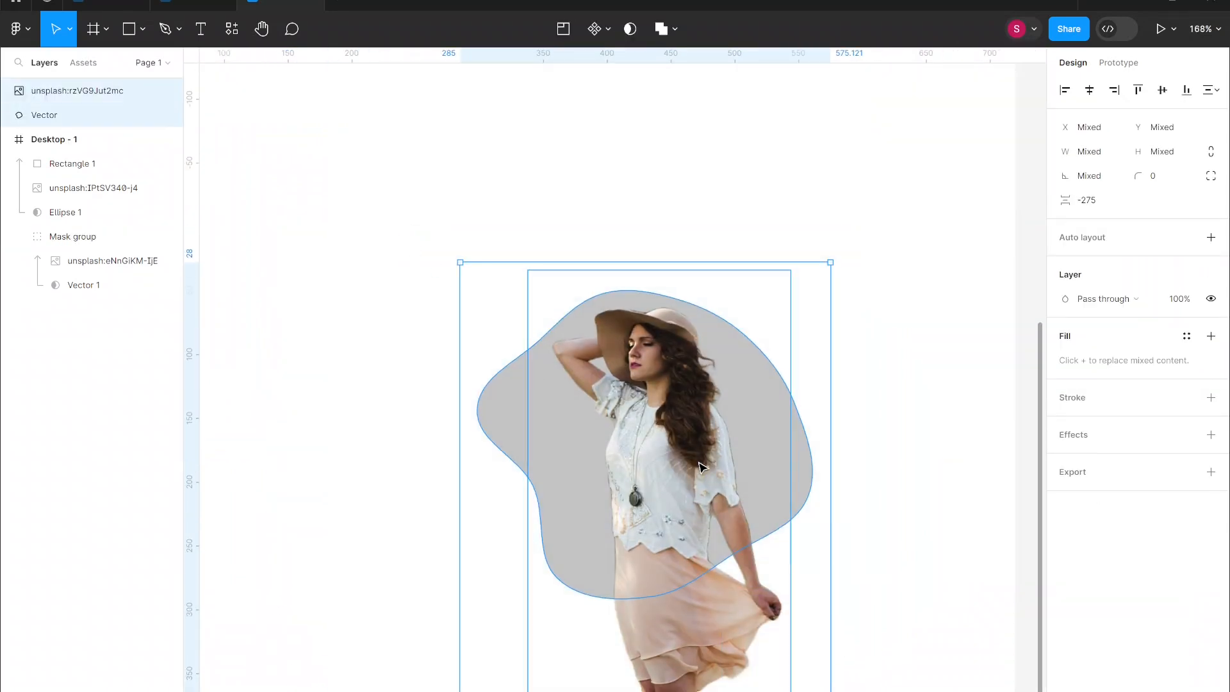
{"action": "left_click", "coordinate": [630, 29]}
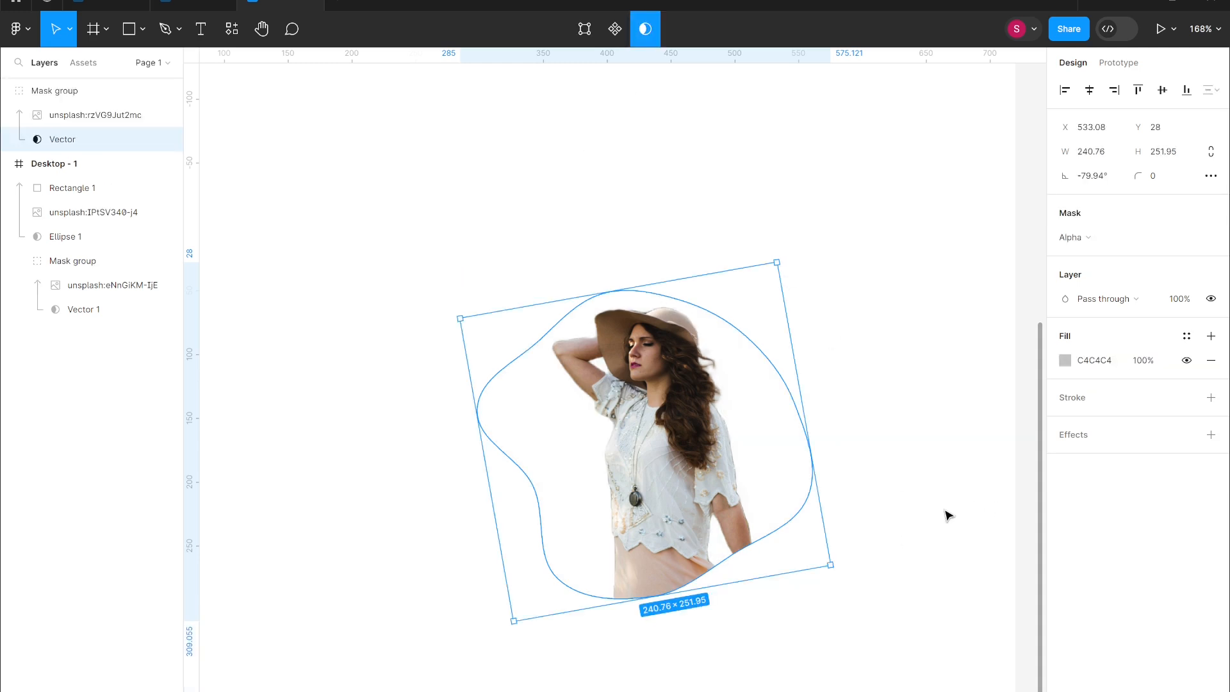
{"action": "key", "text": "ctrl+z"}
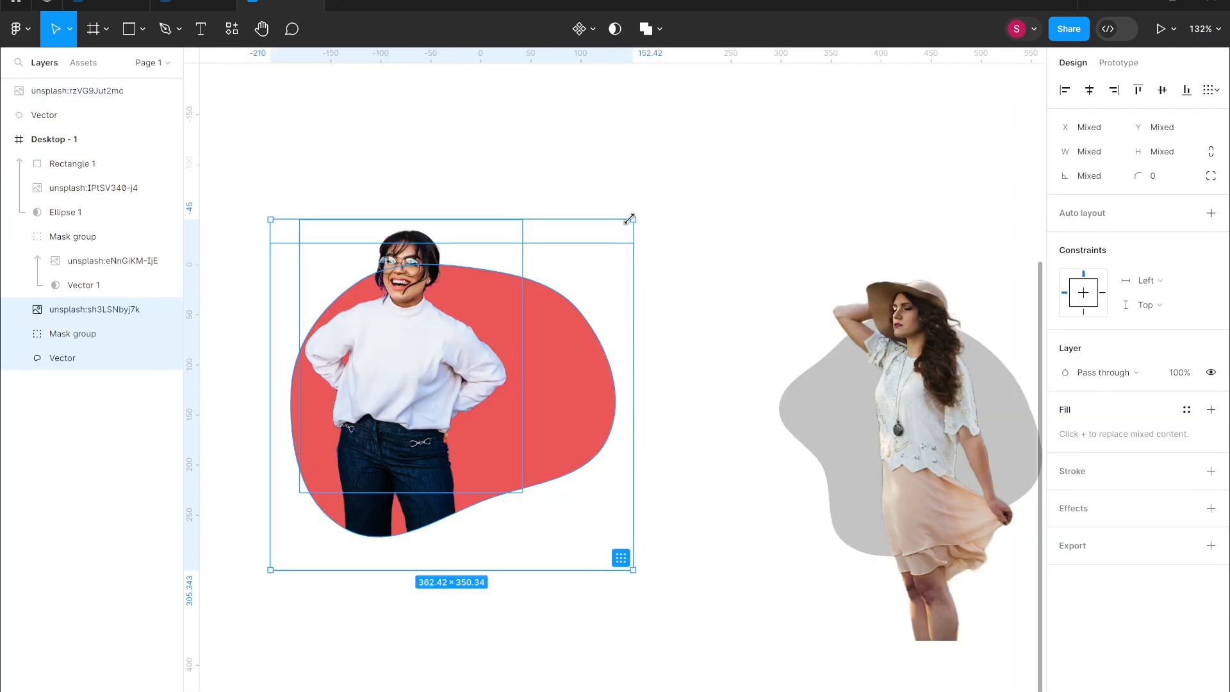
Scale the red-blob composition with the woman in the white sweater down to about 333 × 322.
{"action": "left_click_drag", "start_coordinate": [630, 219], "coordinate": [604, 247]}
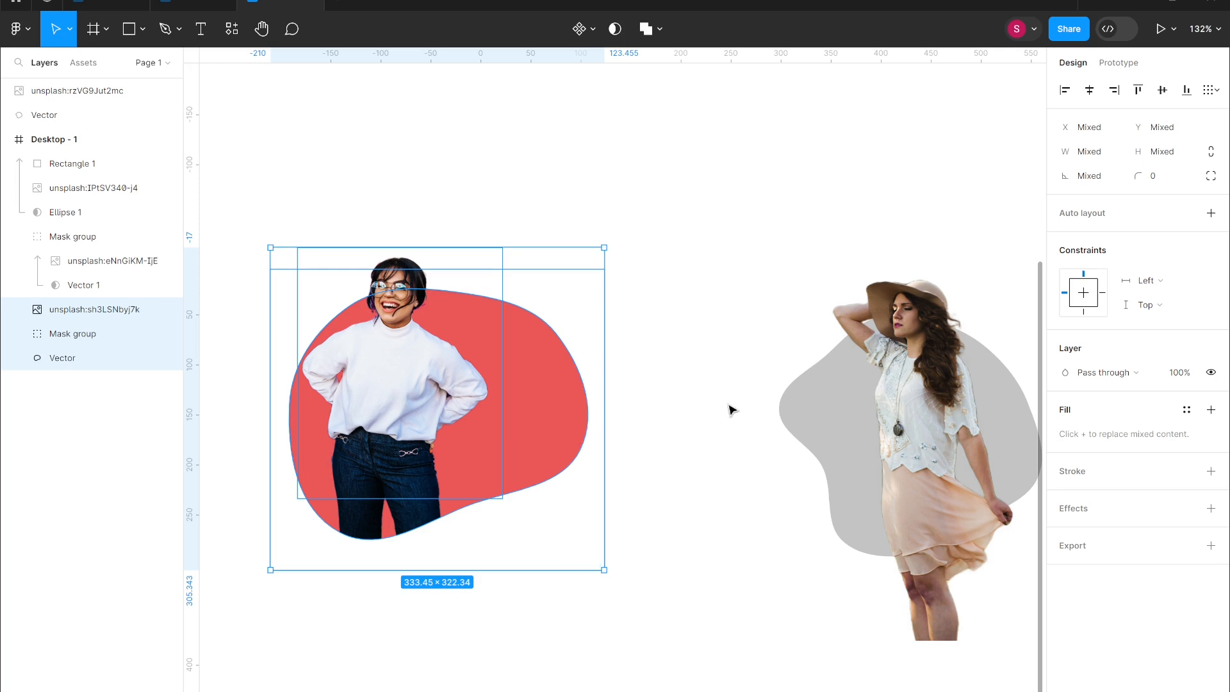
{"action": "left_click", "coordinate": [743, 393]}
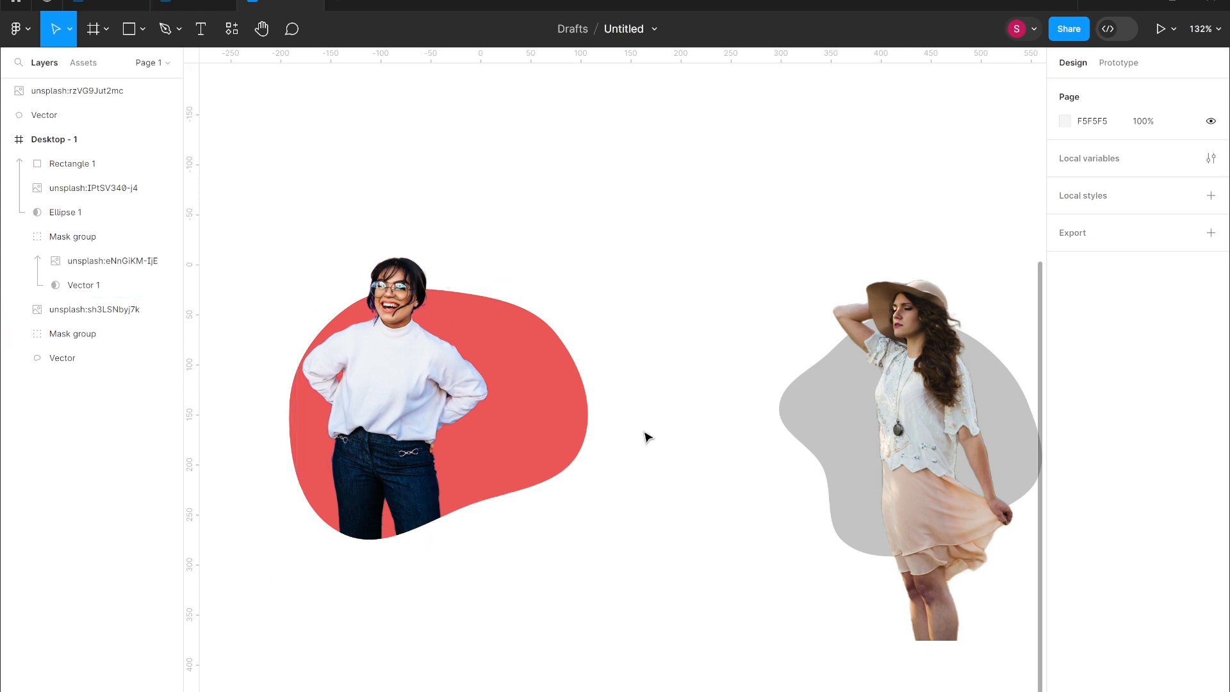
Enlarge the grey blob behind the hat woman to about 266 × 293 and duplicate it together with her photo in place.
{"action": "scroll", "coordinate": [644, 444], "scroll_direction": "right", "scroll_amount": 5}
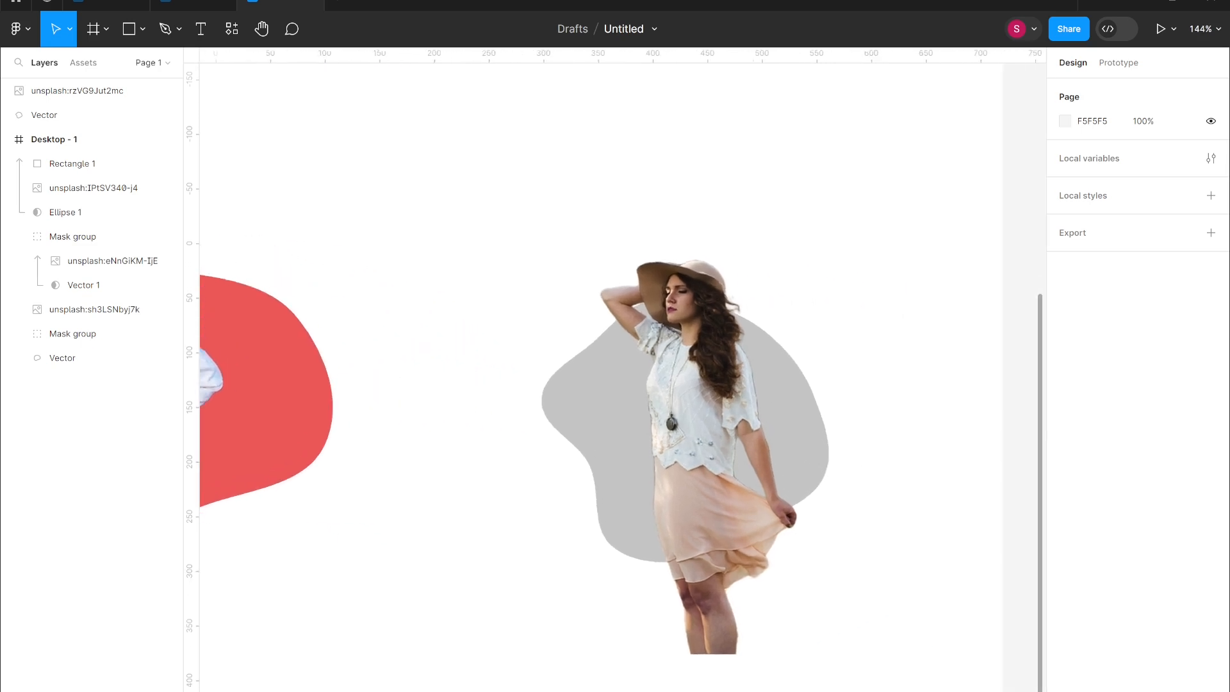
{"action": "left_click", "coordinate": [640, 453]}
{"action": "left_click_drag", "start_coordinate": [820, 690], "coordinate": [484, 272]}
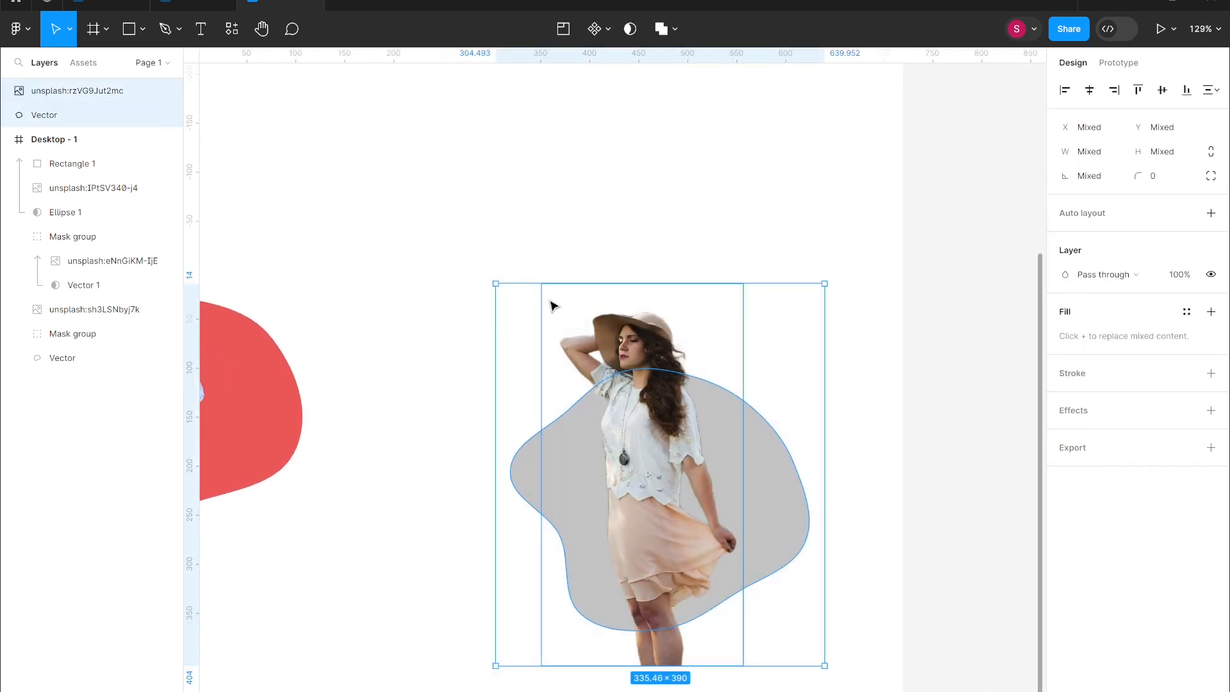
{"action": "key", "text": "ctrl+d"}
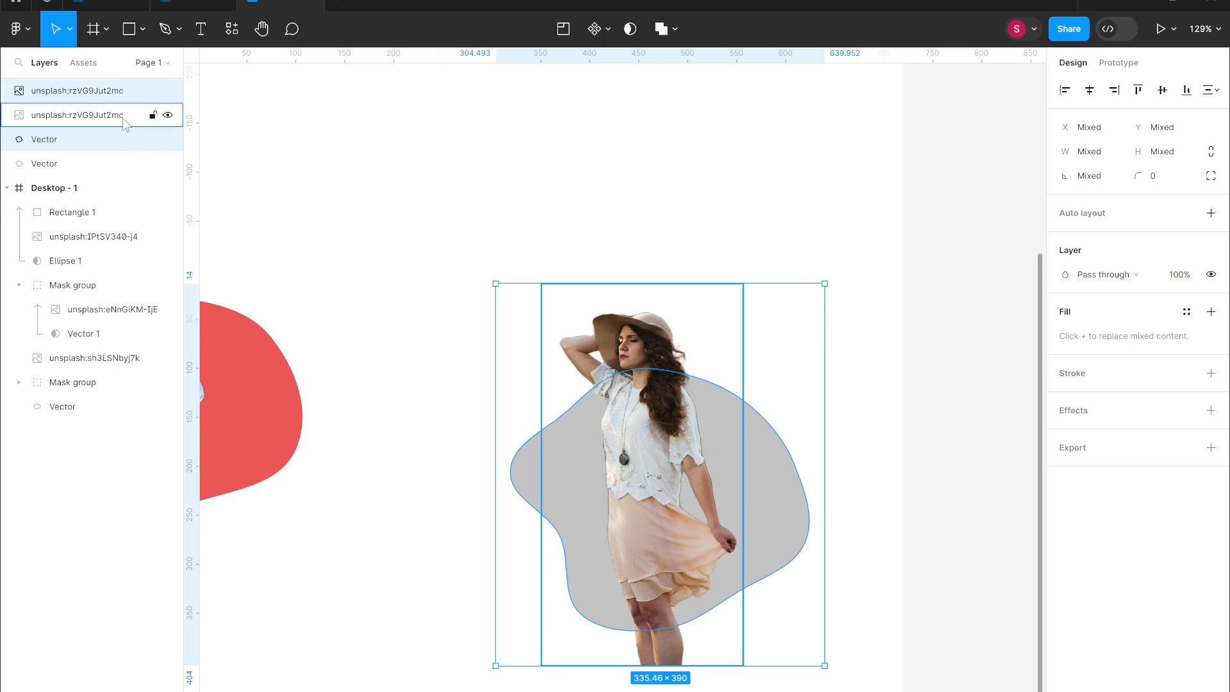
{"action": "left_click", "coordinate": [356, 162]}
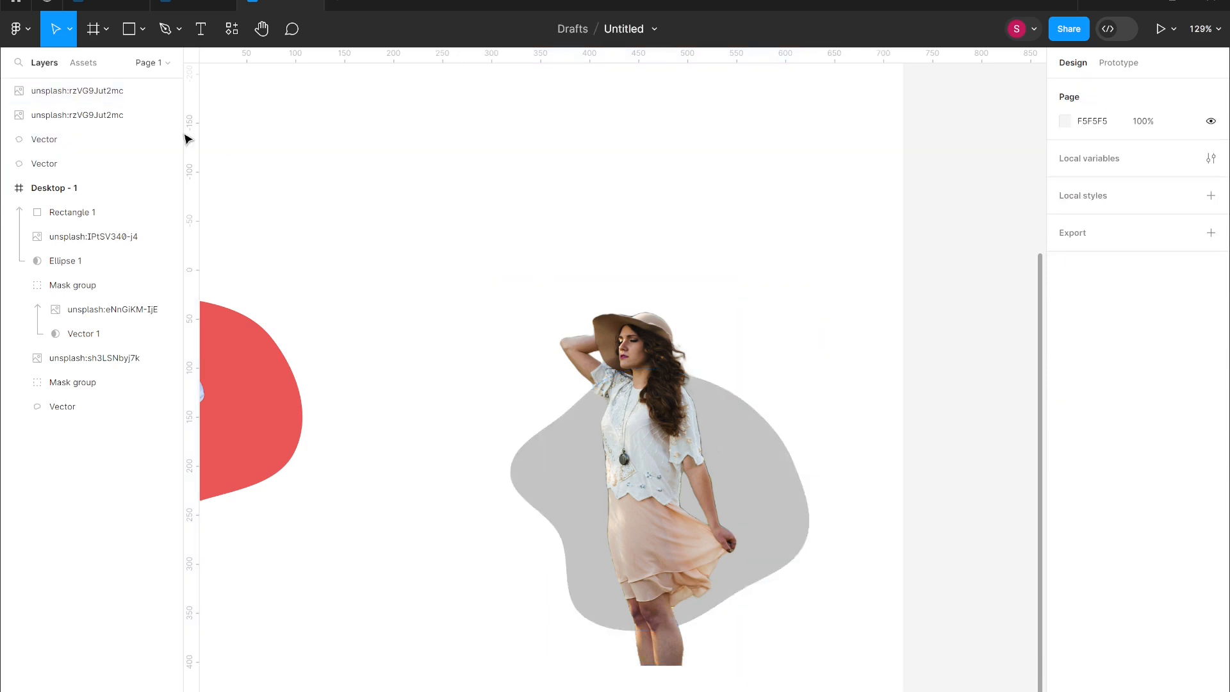
Mask the lower copy of the hat woman's photo with the upper Vector blob copy.
{"action": "left_click", "coordinate": [76, 138]}
{"action": "left_click", "coordinate": [87, 120], "text": "shift"}
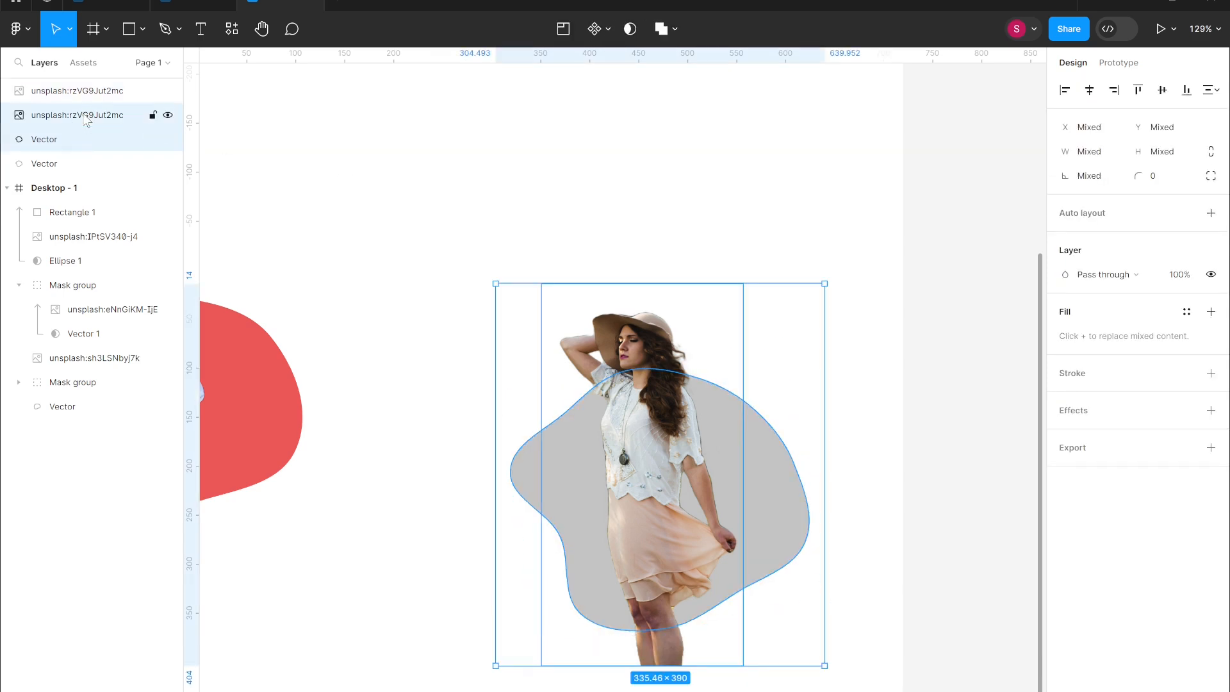
{"action": "left_click", "coordinate": [627, 30]}
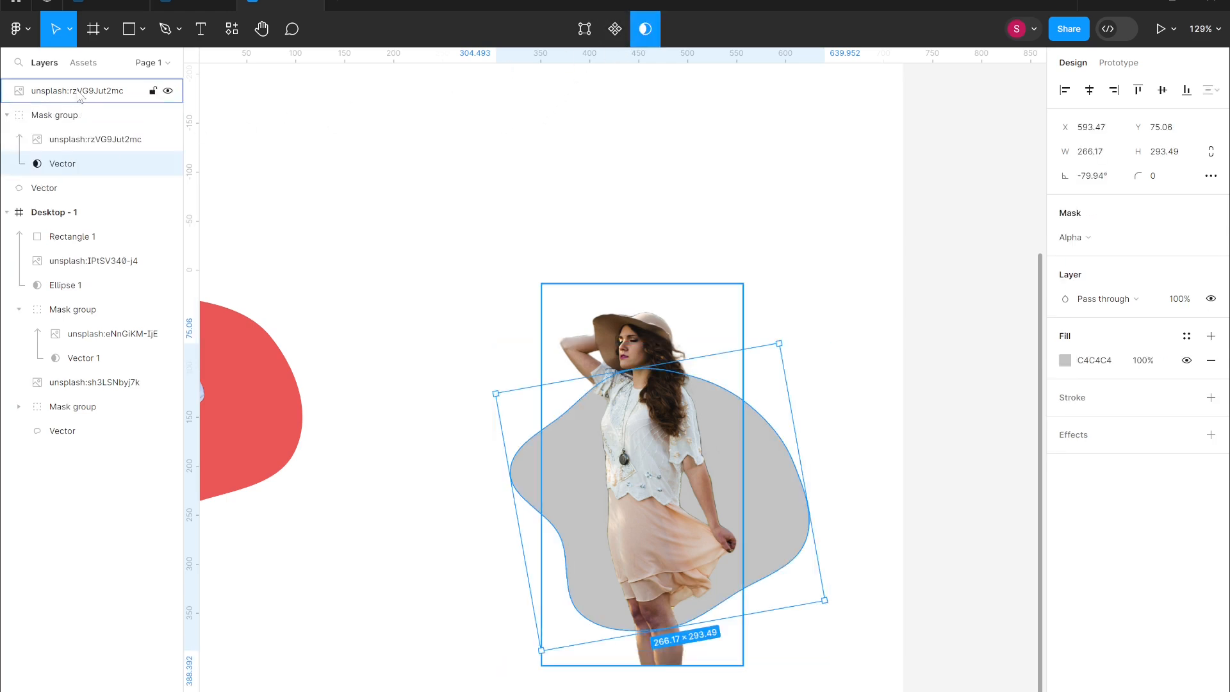
Shorten the unmasked top copy of the hat woman's photo from below to 206 × 341, inside the blob's lower edge.
{"action": "left_click", "coordinate": [79, 92]}
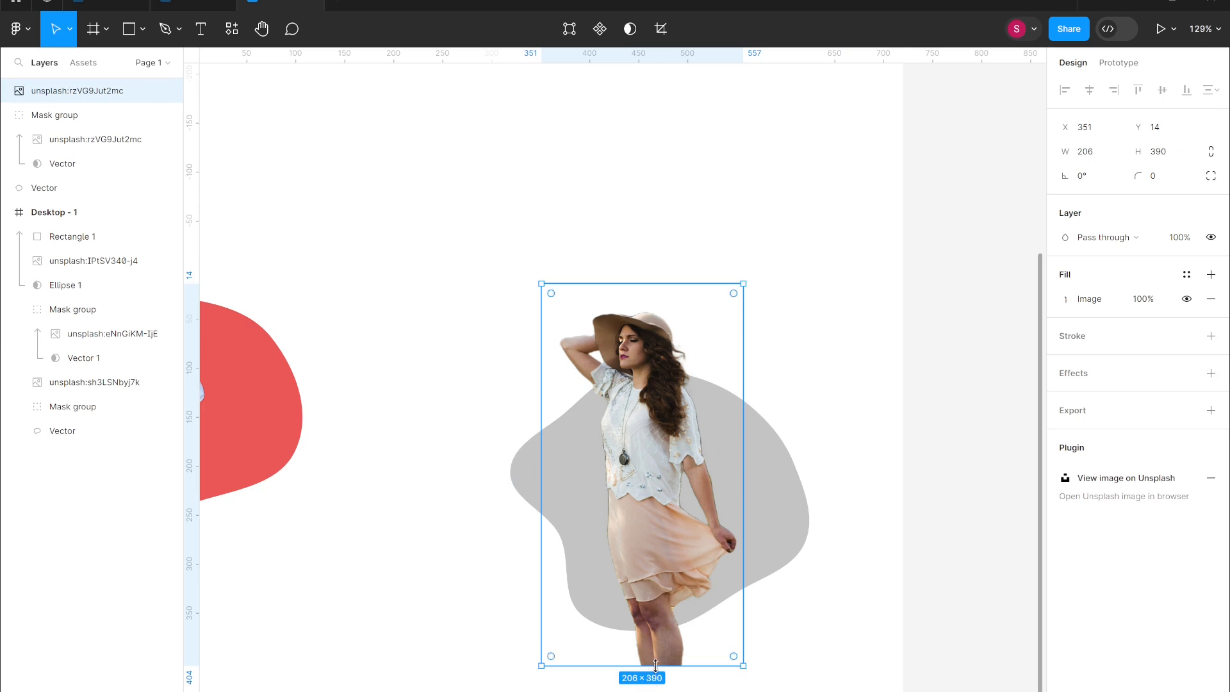
{"action": "left_click_drag", "start_coordinate": [682, 666], "coordinate": [693, 619]}
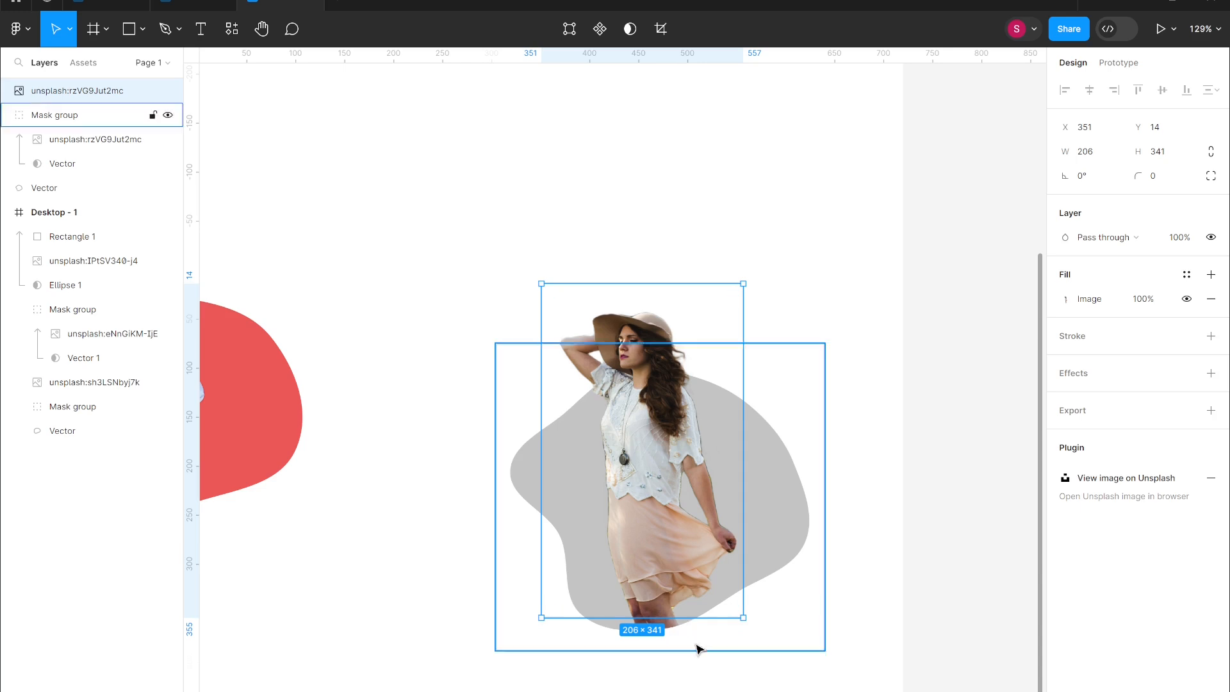
{"action": "left_click", "coordinate": [841, 629]}
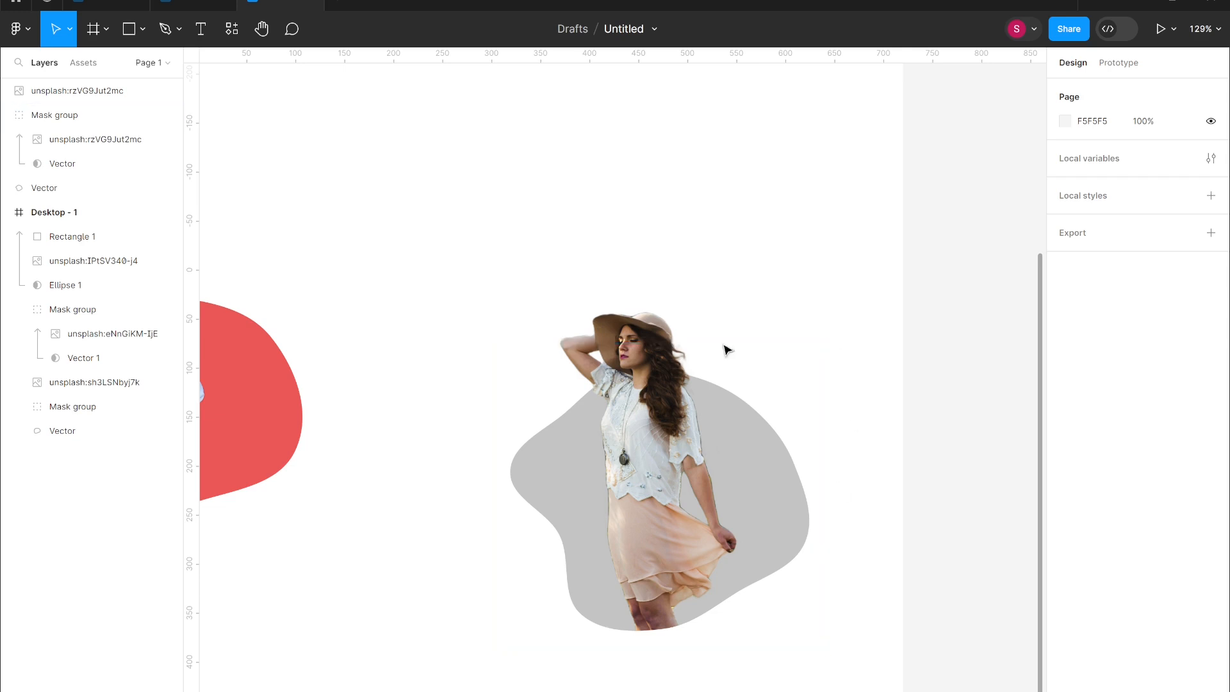
Try giving the Vector blob inside the hat woman's mask group an image fill.
{"action": "left_click", "coordinate": [791, 541]}
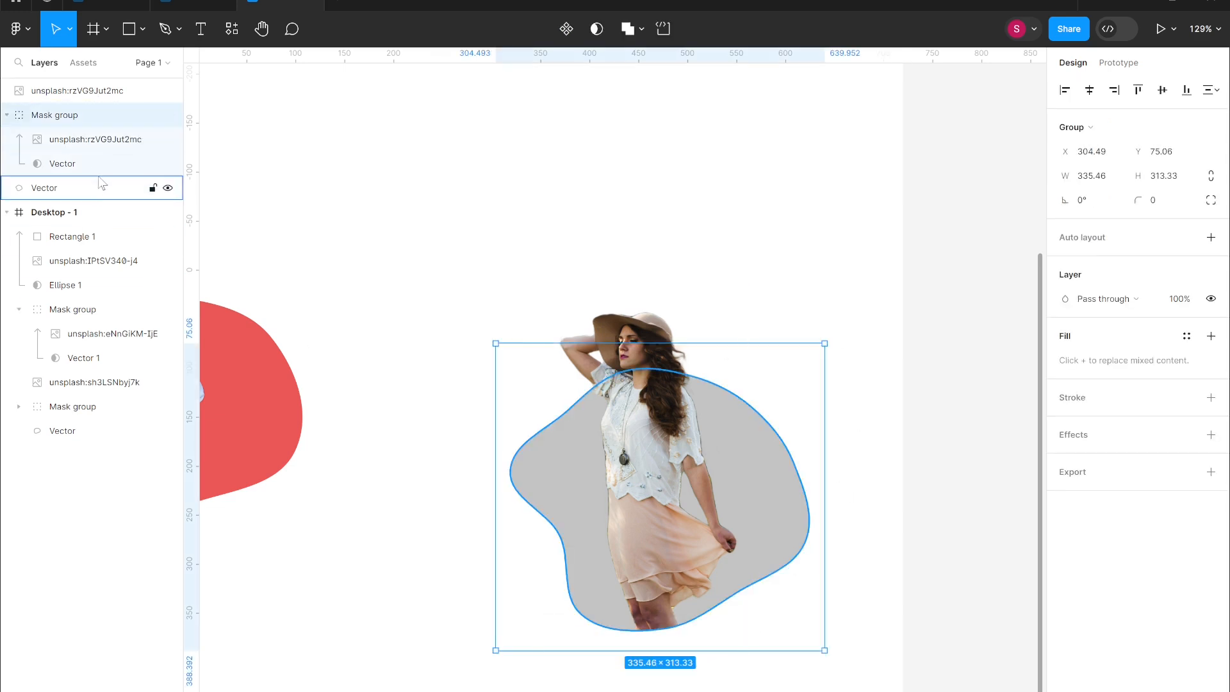
{"action": "left_click", "coordinate": [113, 165]}
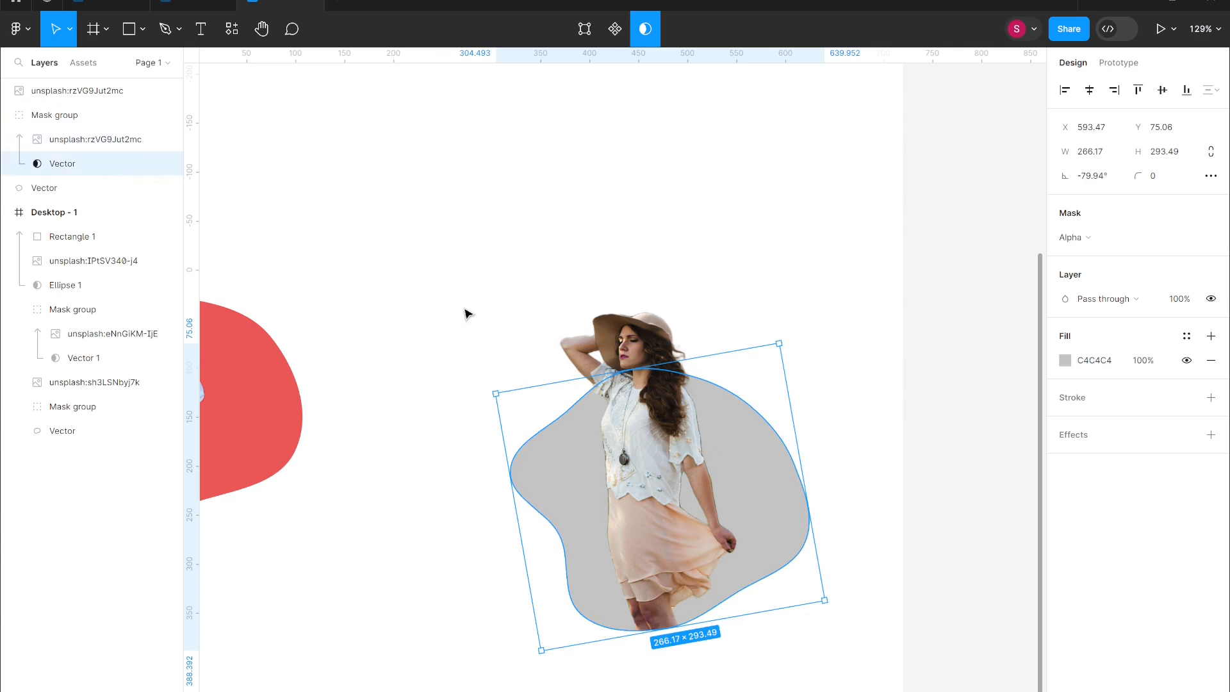
{"action": "left_click", "coordinate": [1064, 360]}
{"action": "left_click", "coordinate": [922, 393]}
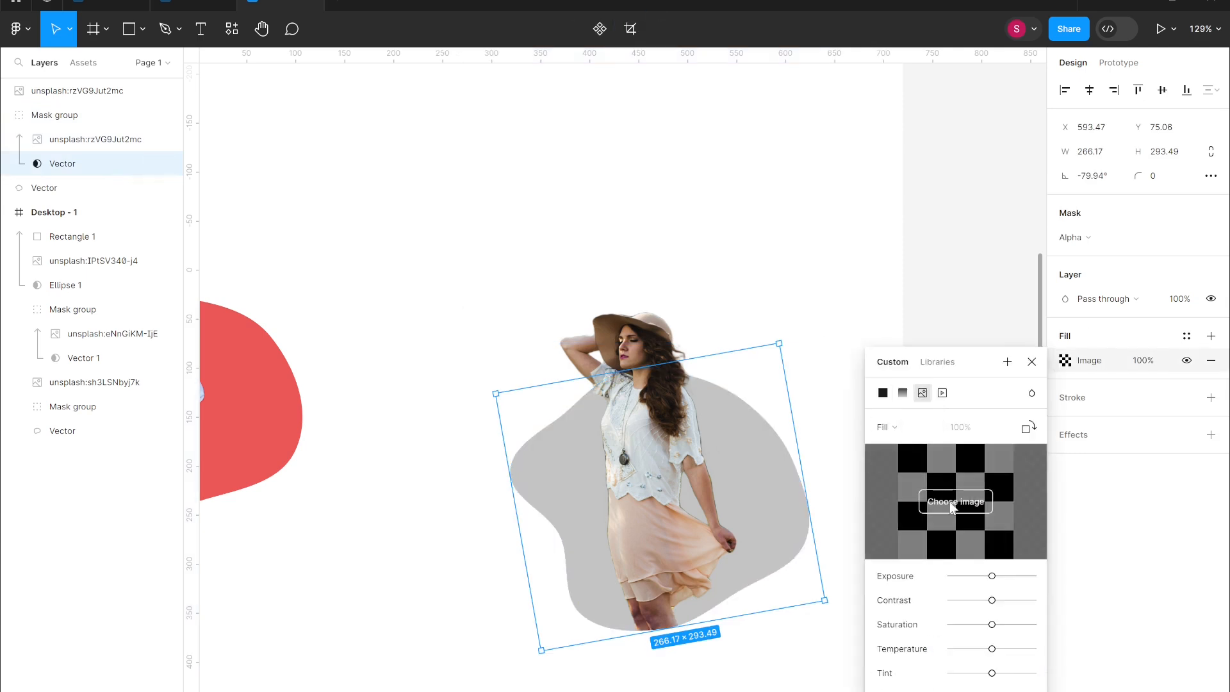
Fill the Vector blob below the hat woman's mask group with the green mountain landscape image and rotate the image upright.
{"action": "left_click", "coordinate": [68, 188]}
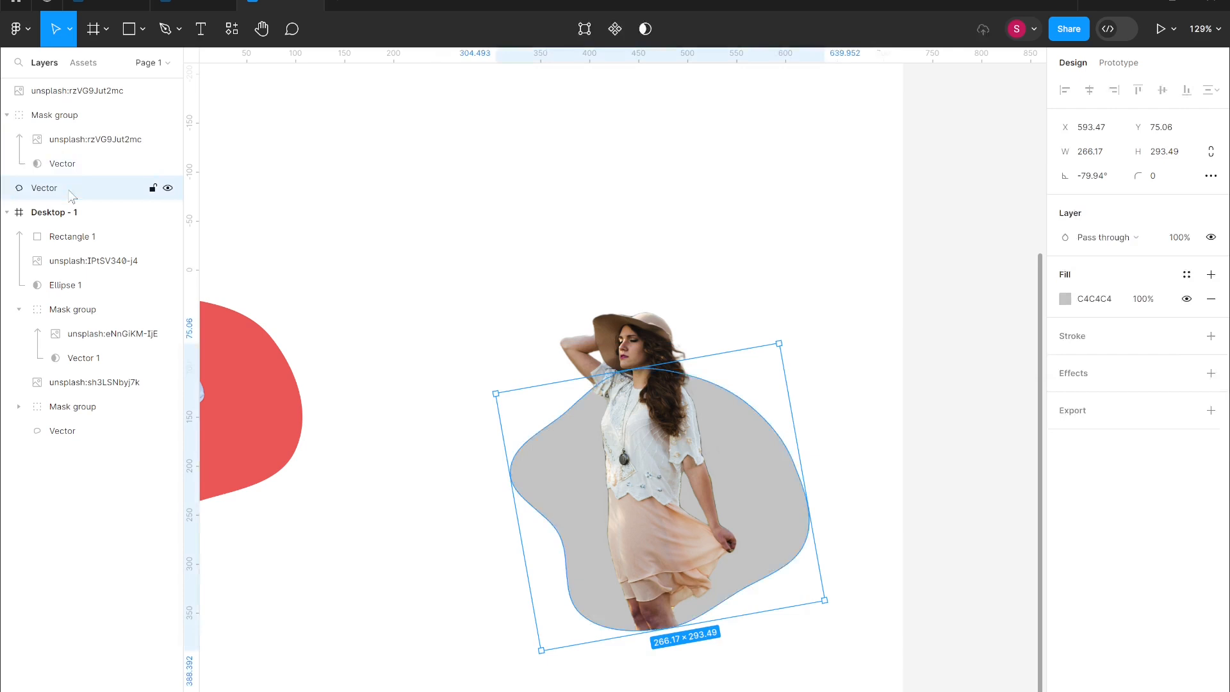
{"action": "left_click", "coordinate": [1065, 300]}
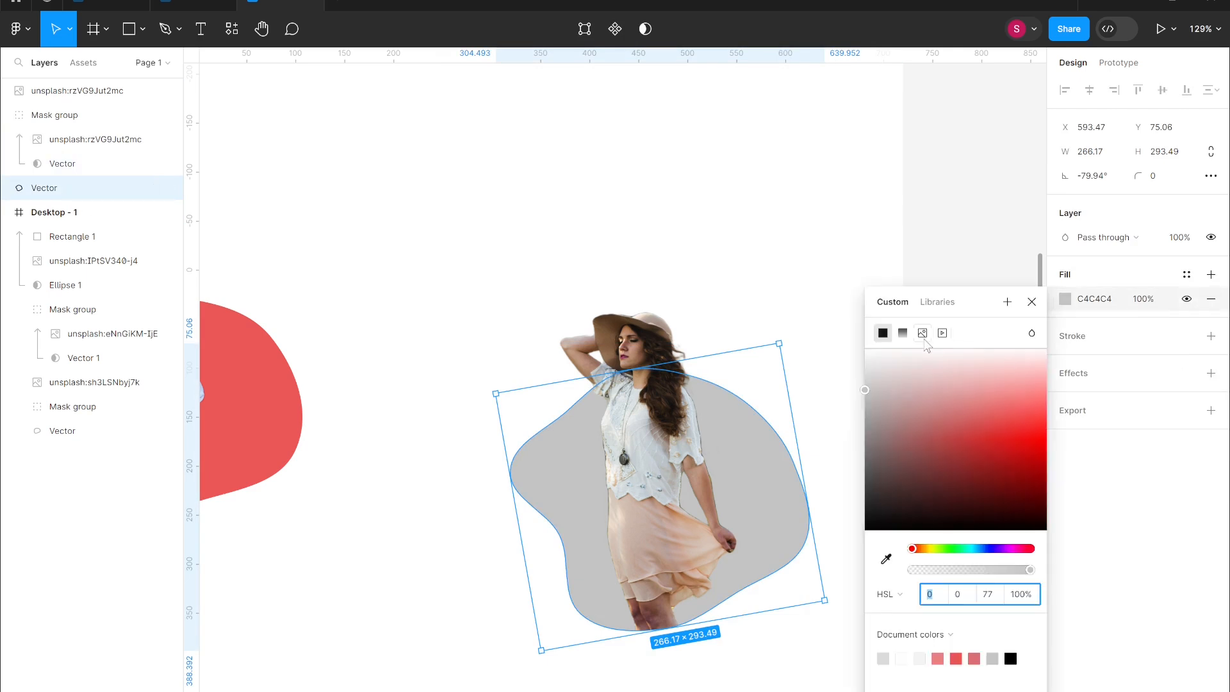
{"action": "left_click", "coordinate": [924, 336]}
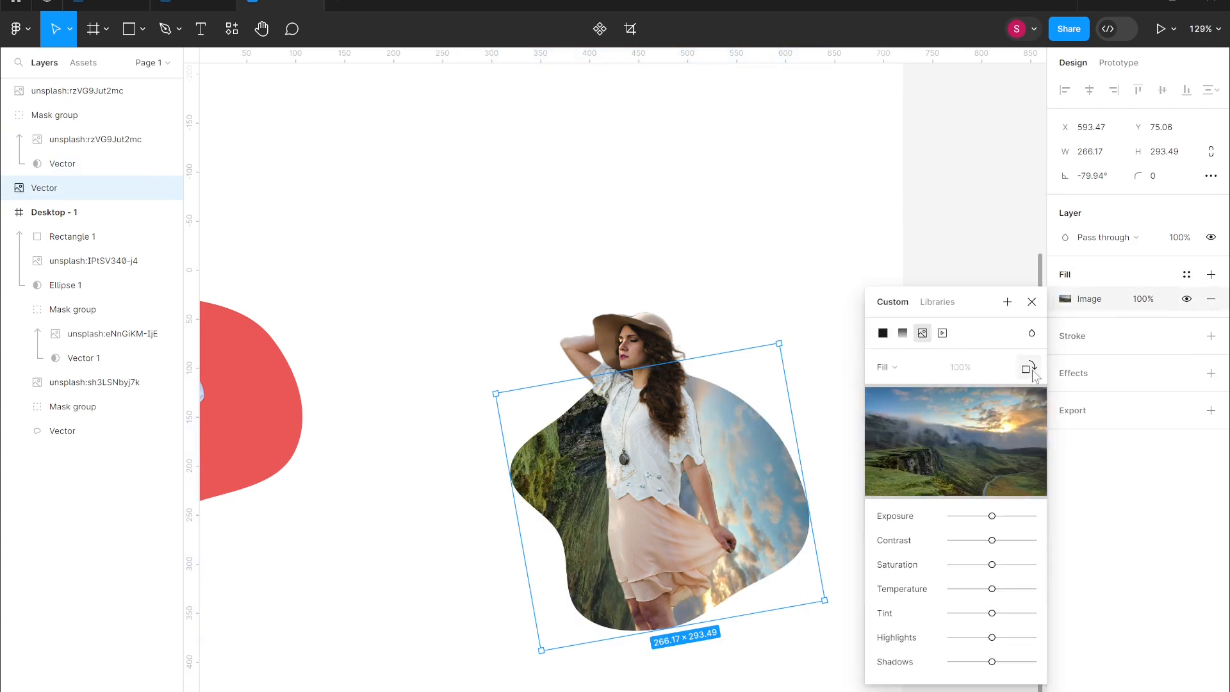
{"action": "left_click", "coordinate": [1029, 368]}
{"action": "left_click", "coordinate": [840, 299]}
Move the red-blob composition with the woman in the white sweater up beside the forest-filled shape.
{"action": "scroll", "coordinate": [840, 299], "scroll_direction": "down", "scroll_amount": 4}
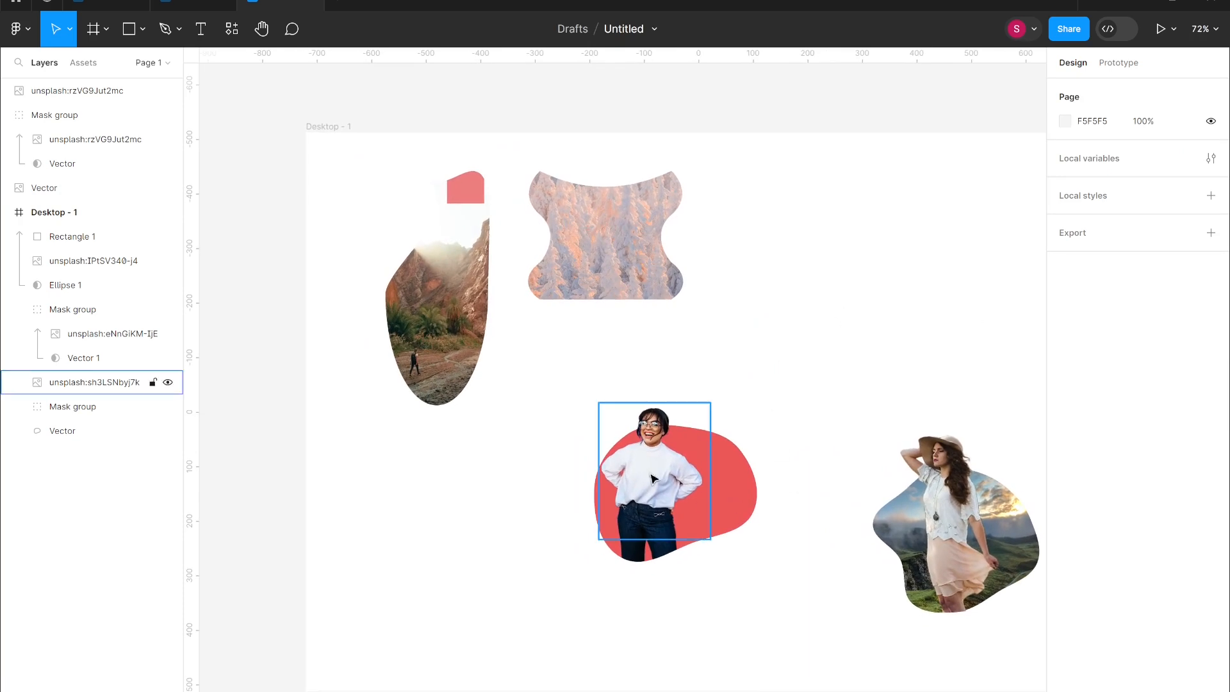
{"action": "left_click_drag", "start_coordinate": [935, 609], "coordinate": [897, 600]}
{"action": "key", "text": "ctrl+z"}
{"action": "left_click_drag", "start_coordinate": [780, 586], "coordinate": [637, 418]}
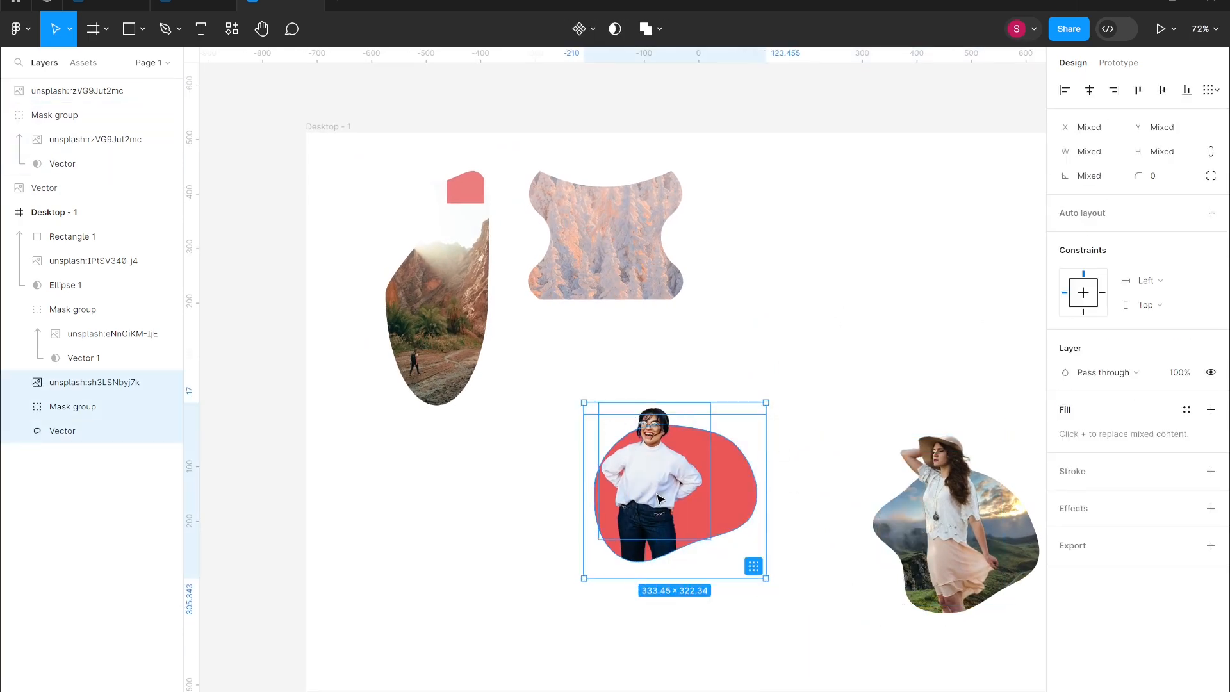
{"action": "left_click_drag", "start_coordinate": [658, 499], "coordinate": [952, 329]}
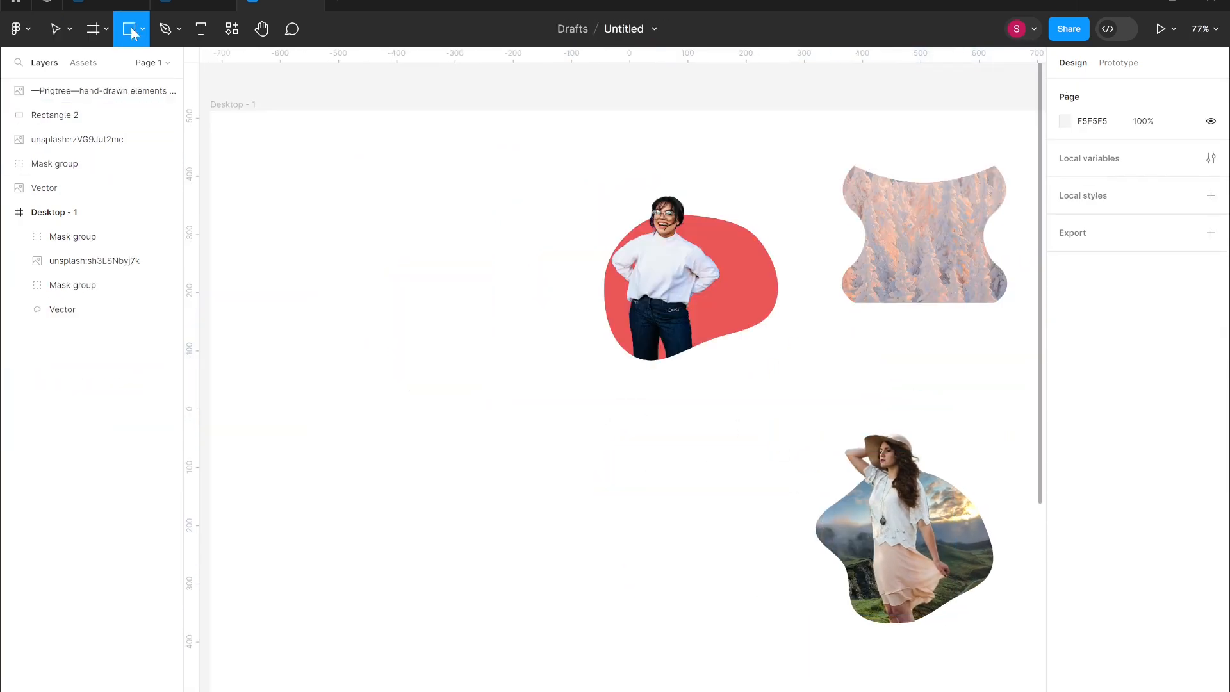
Draw a 316 × 316 circle with the Ellipse tool in the empty area of Desktop - 1.
{"action": "left_click", "coordinate": [143, 29]}
{"action": "left_click", "coordinate": [77, 118]}
{"action": "left_click_drag", "start_coordinate": [354, 442], "coordinate": [538, 628]}
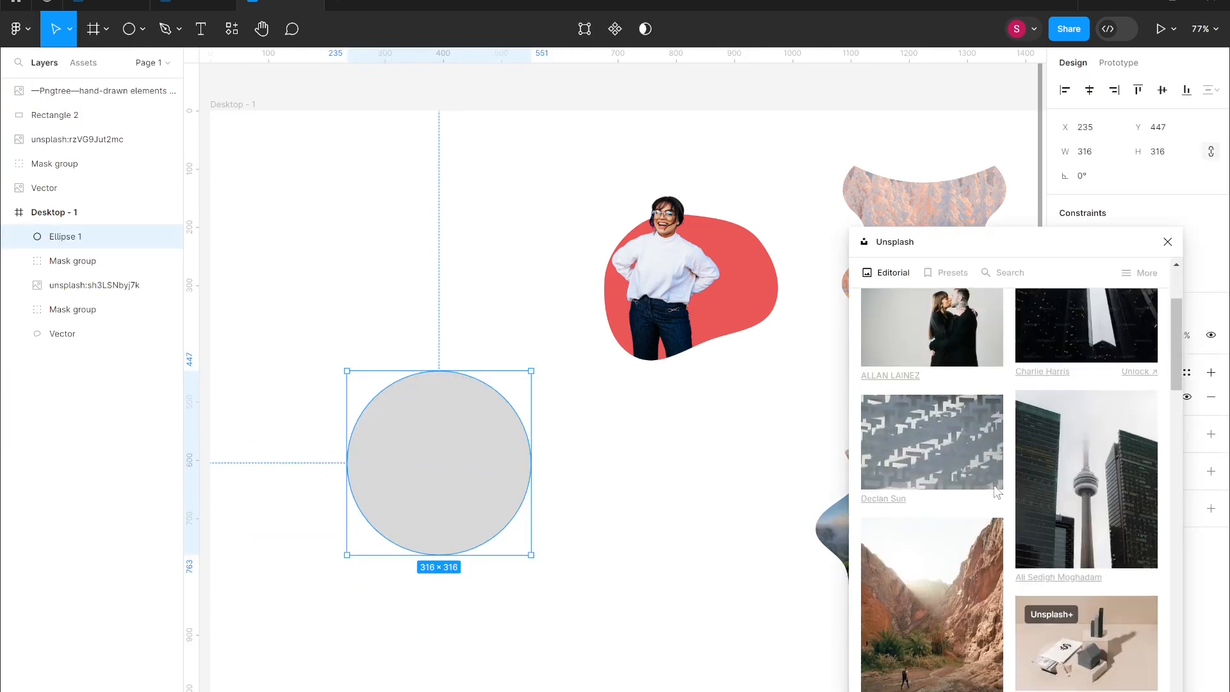
Insert the desert canyon photo from Unsplash, mask it with the 316 × 316 circle and move the mask group to X 194, Y 485.
{"action": "scroll", "coordinate": [997, 491], "scroll_direction": "down", "scroll_amount": 5}
{"action": "left_click_drag", "start_coordinate": [932, 359], "coordinate": [643, 500]}
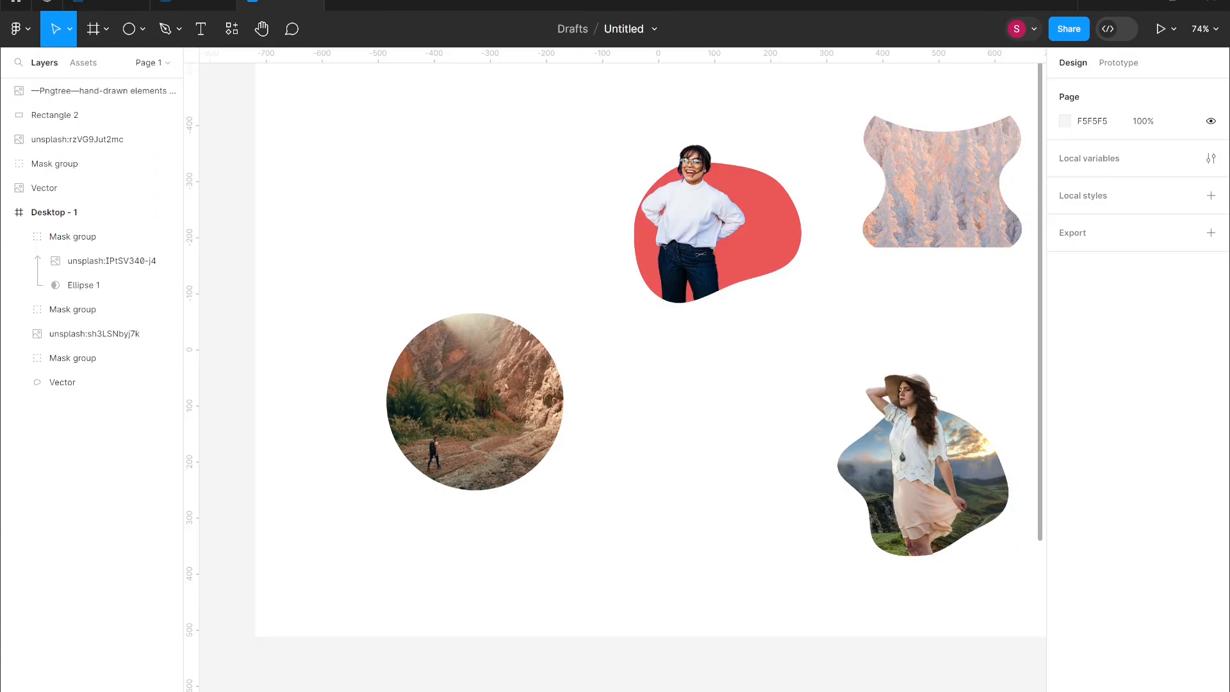
{"action": "scroll", "coordinate": [383, 361], "scroll_direction": "up", "scroll_amount": 3}
{"action": "left_click", "coordinate": [512, 504]}
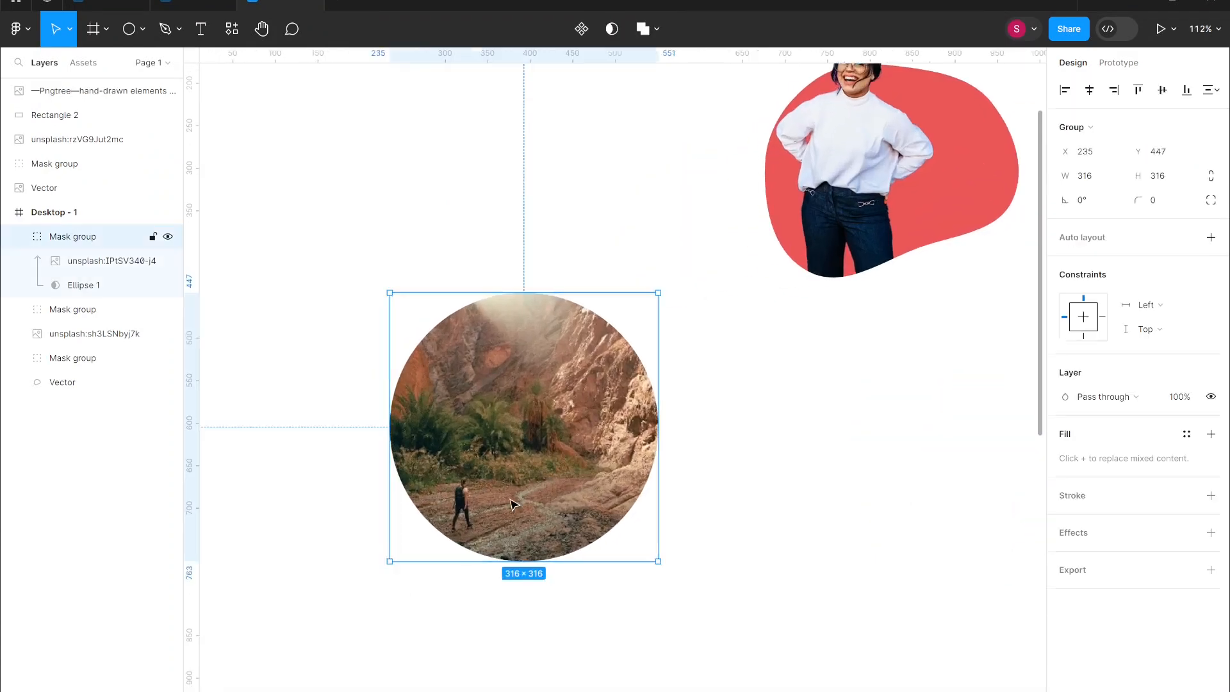
{"action": "left_click_drag", "start_coordinate": [512, 504], "coordinate": [478, 536]}
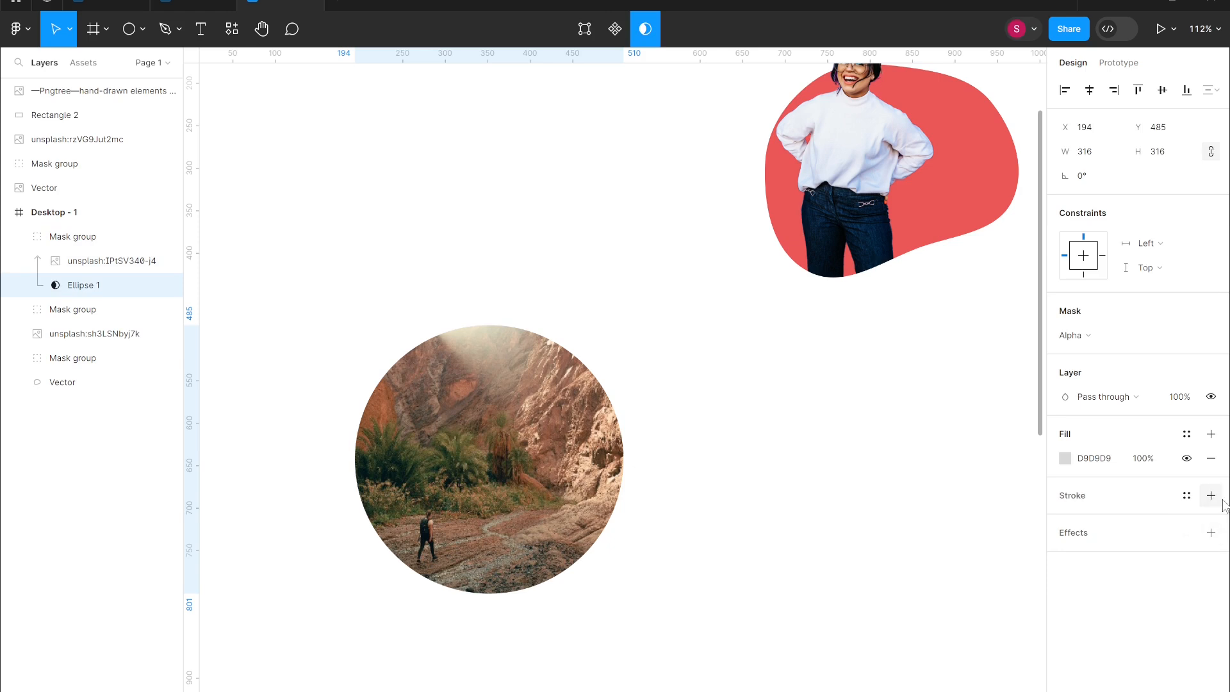
Add an outside black stroke to the Ellipse 1 mask with 50% opacity and a width of 26.
{"action": "left_click", "coordinate": [1211, 495]}
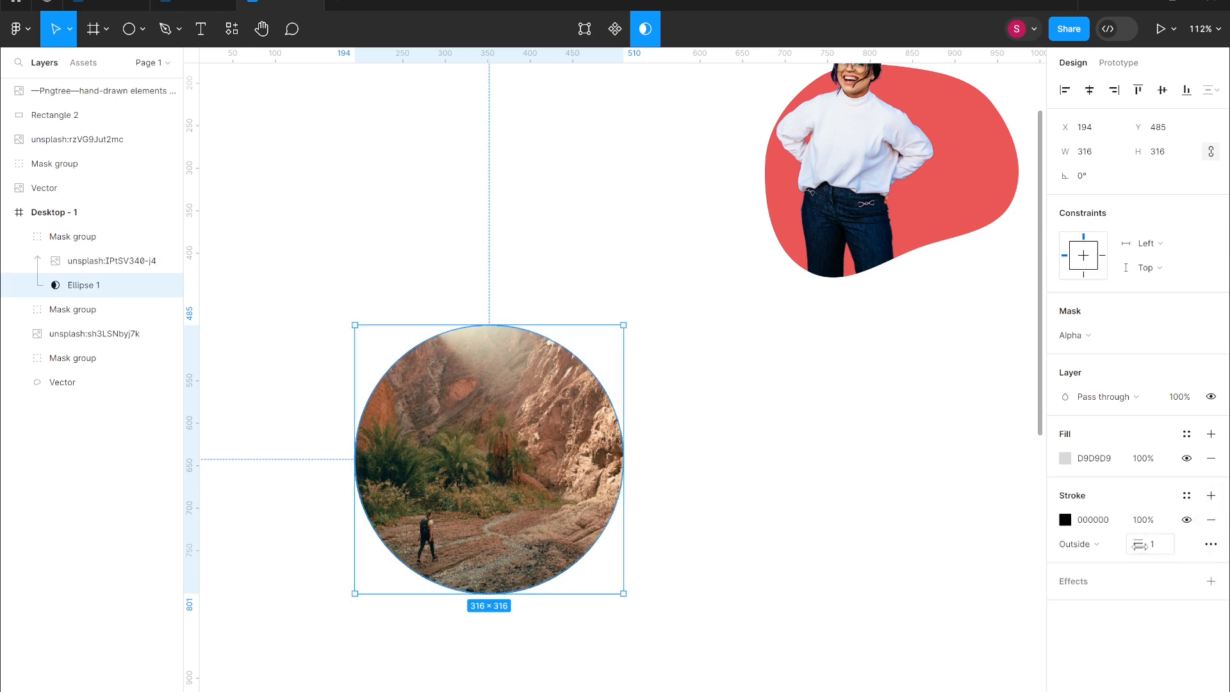
{"action": "left_click", "coordinate": [1144, 519]}
{"action": "key", "text": "BackSpace"}
{"action": "key", "text": "Return"}
{"action": "left_click_drag", "start_coordinate": [1140, 543], "coordinate": [1182, 546]}
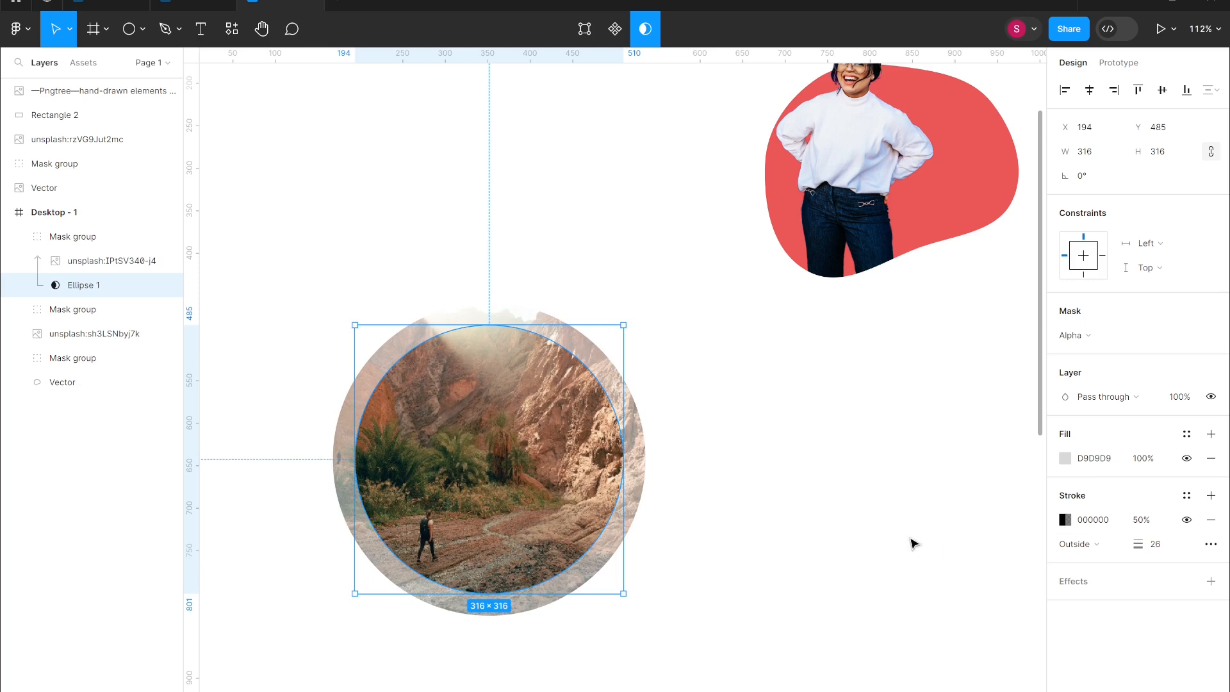
{"action": "key", "text": "shift+2"}
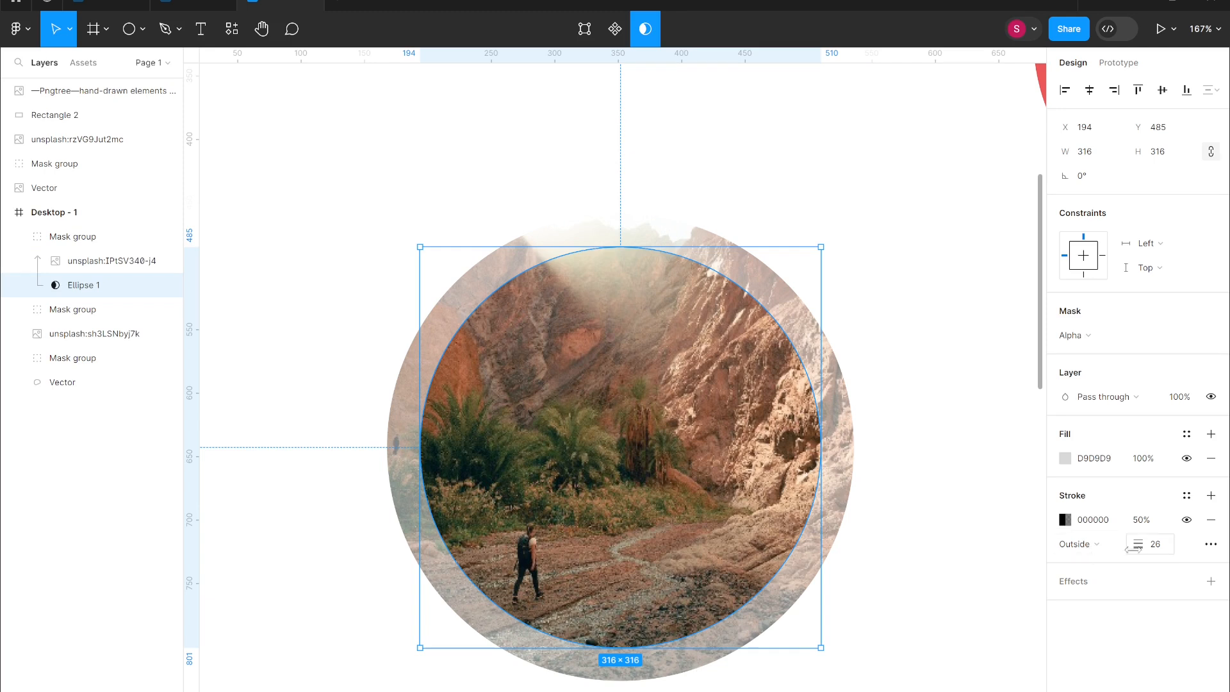
Try a drop shadow effect with an adjusted offset on the Ellipse 1 mask.
{"action": "left_click", "coordinate": [1211, 581]}
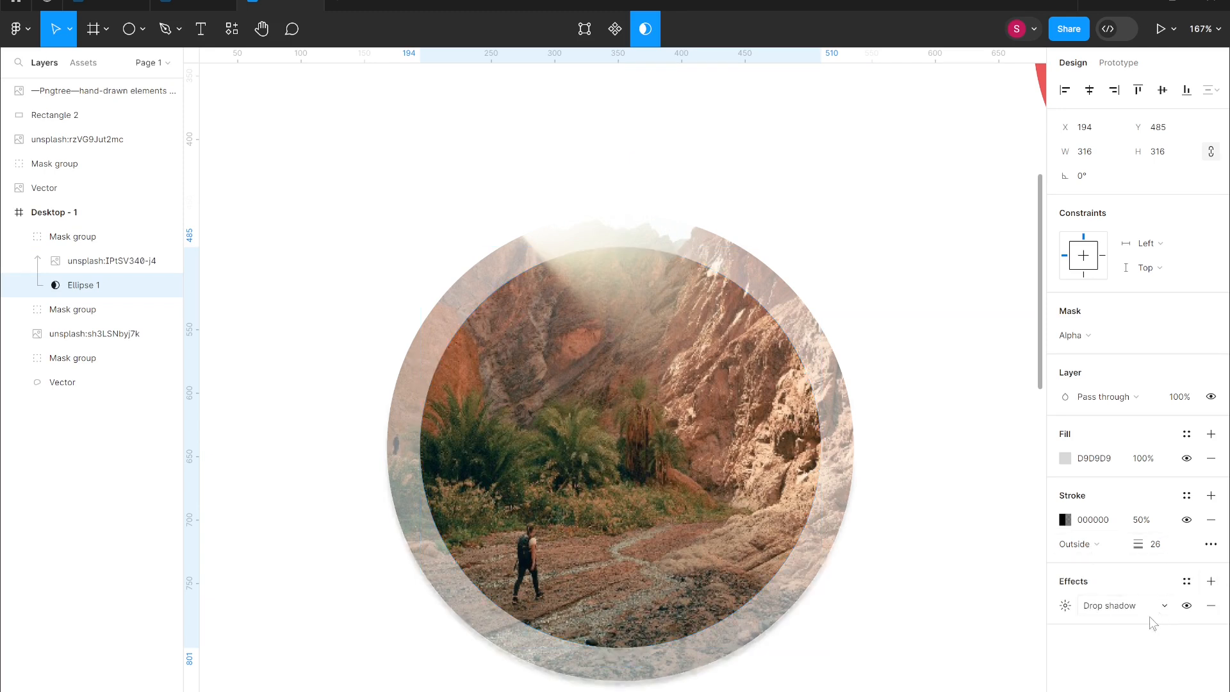
{"action": "left_click", "coordinate": [1170, 605]}
{"action": "left_click", "coordinate": [1157, 611]}
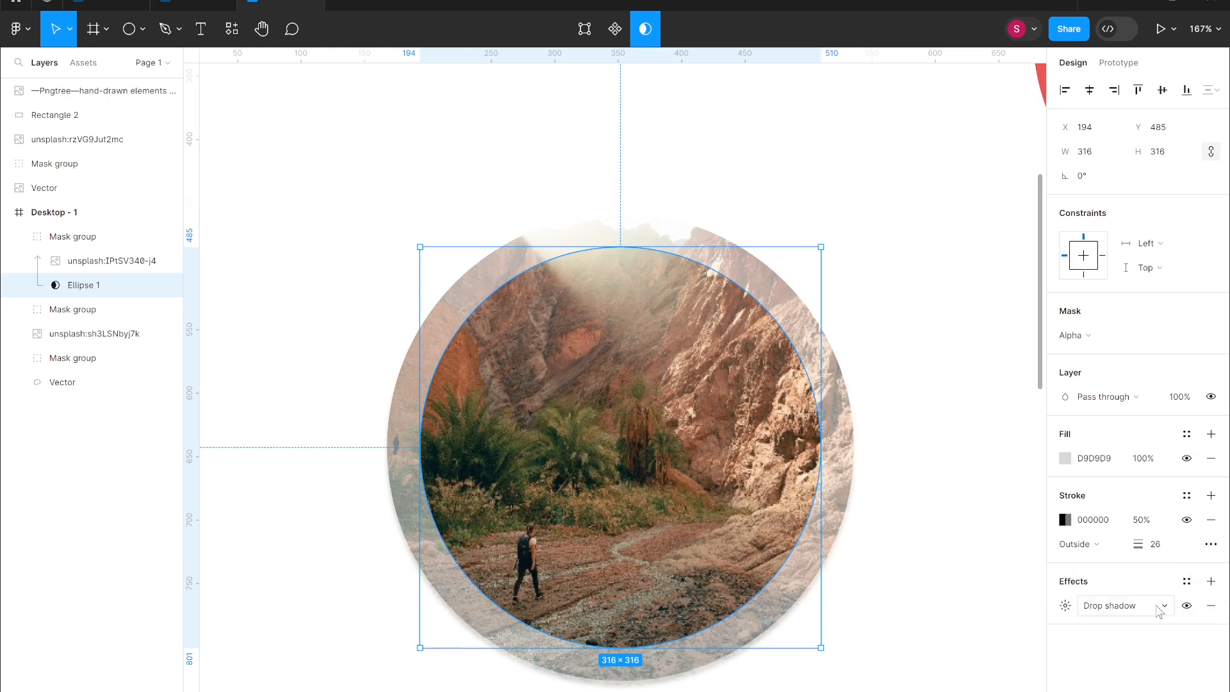
{"action": "left_click", "coordinate": [1065, 605]}
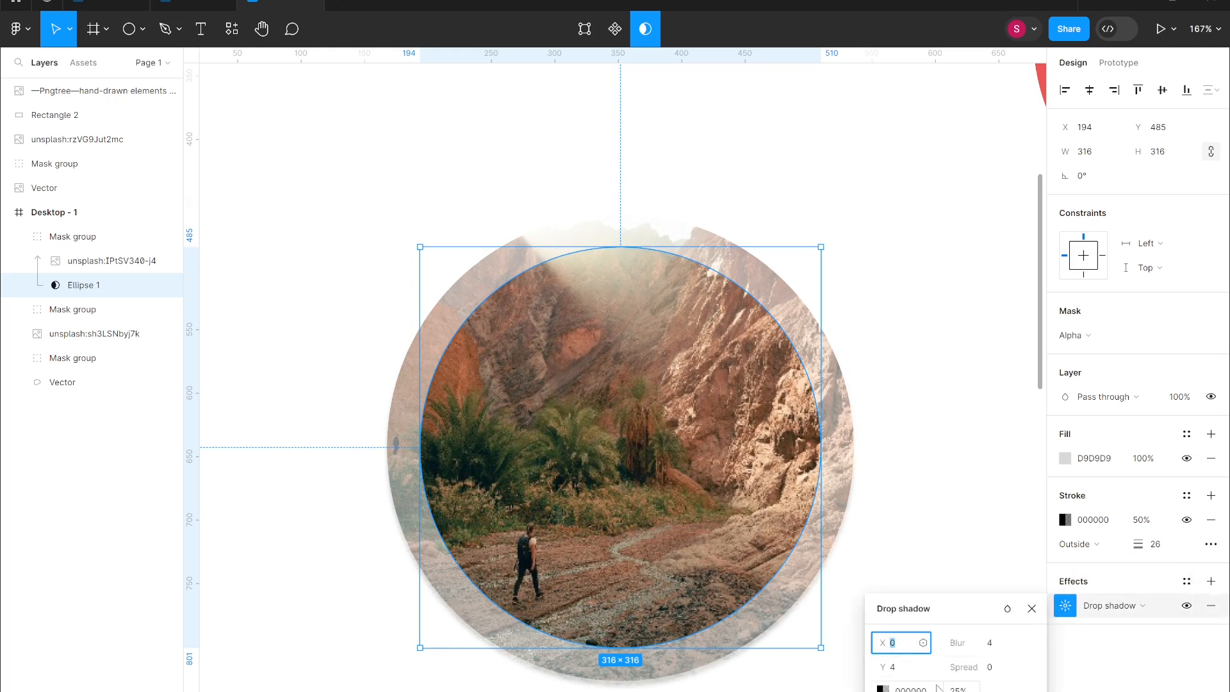
{"action": "left_click_drag", "start_coordinate": [886, 666], "coordinate": [1018, 646]}
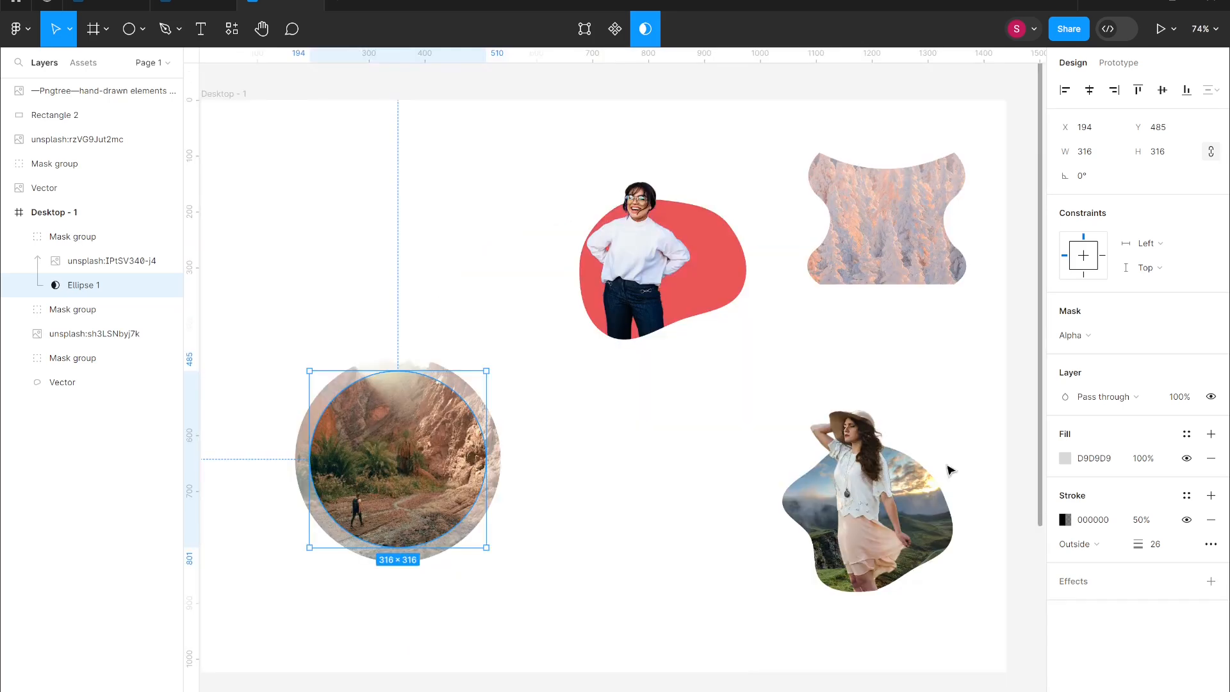
Move the canyon circle mask group up into the empty area beside the red-blob composition.
{"action": "left_click", "coordinate": [637, 563]}
{"action": "left_click_drag", "start_coordinate": [531, 565], "coordinate": [486, 516]}
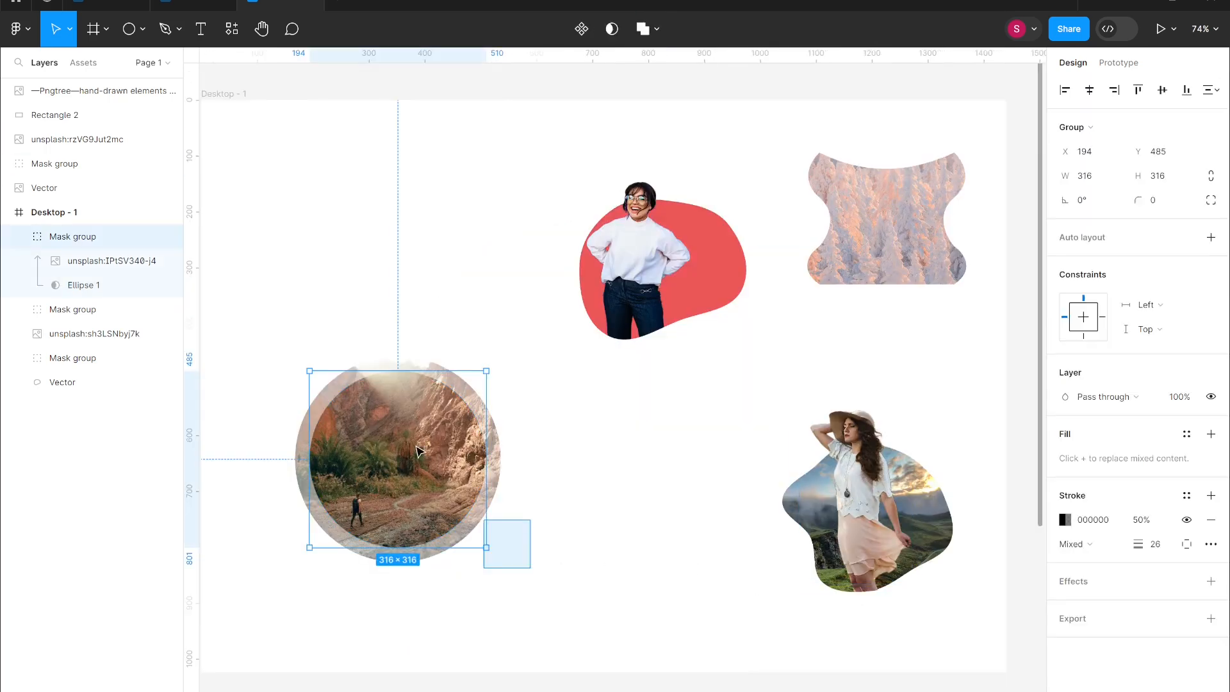
{"action": "left_click_drag", "start_coordinate": [386, 487], "coordinate": [361, 280]}
{"action": "left_click", "coordinate": [596, 499]}
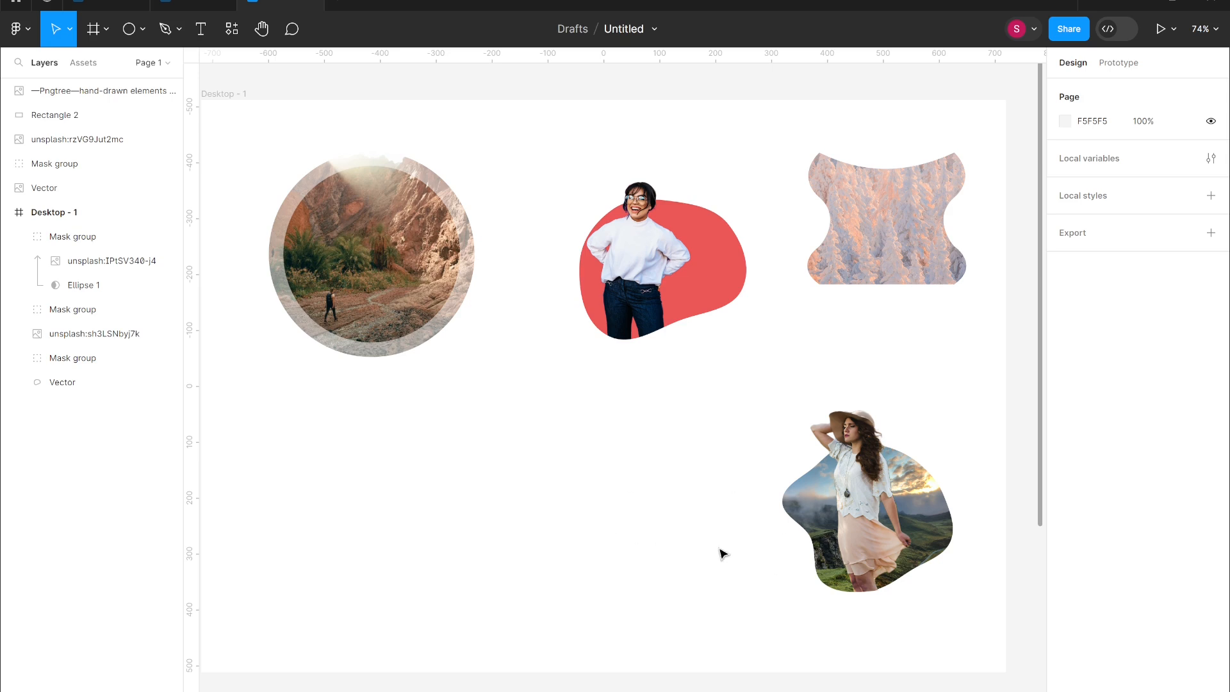
Draw a 432 × 277 rectangle in the empty lower area of Desktop - 1 and place the horse image over it.
{"action": "scroll", "coordinate": [1002, 370], "scroll_direction": "down", "scroll_amount": 3}
{"action": "scroll", "coordinate": [958, 249], "scroll_direction": "up", "scroll_amount": 3}
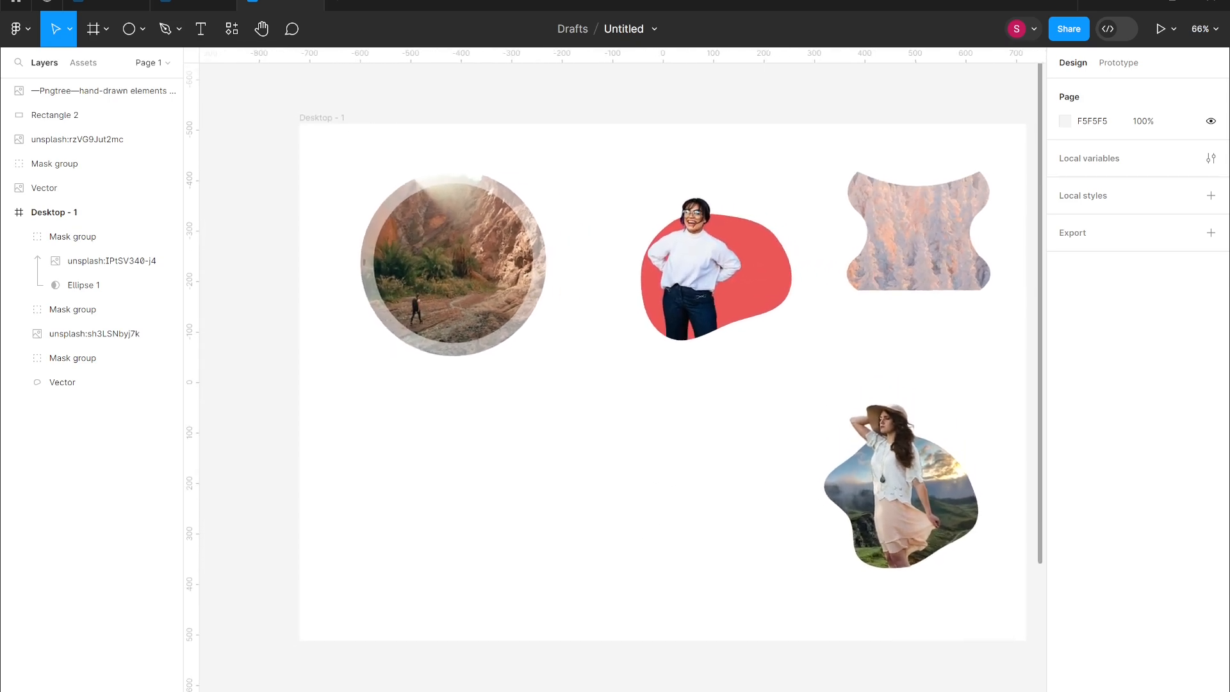
{"action": "left_click", "coordinate": [142, 29]}
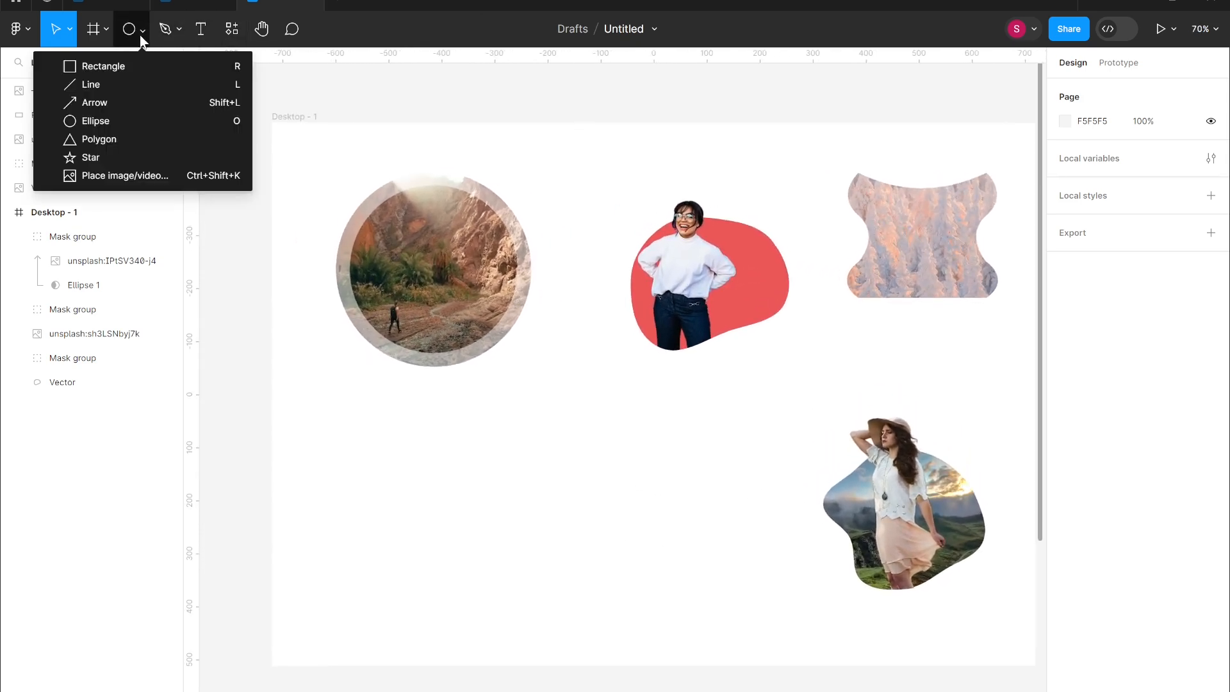
{"action": "left_click", "coordinate": [128, 71]}
{"action": "left_click_drag", "start_coordinate": [431, 470], "coordinate": [701, 625]}
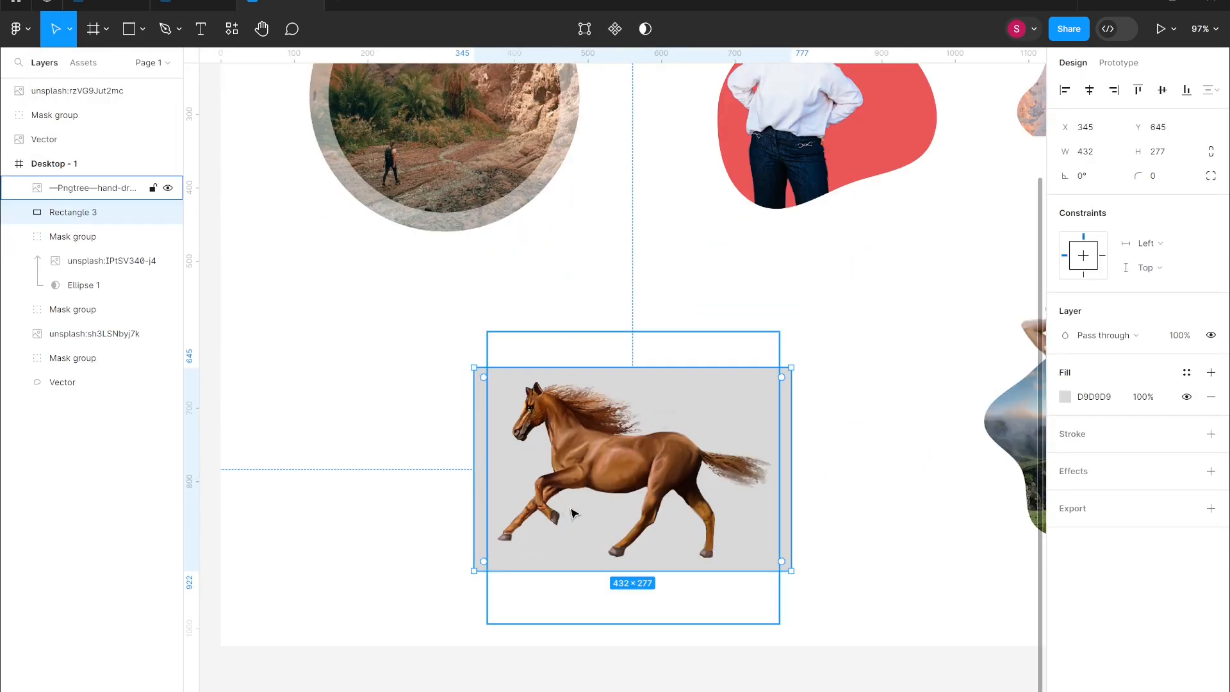
Reorder Rectangle 3 above the horse image layer.
{"action": "left_click", "coordinate": [838, 437]}
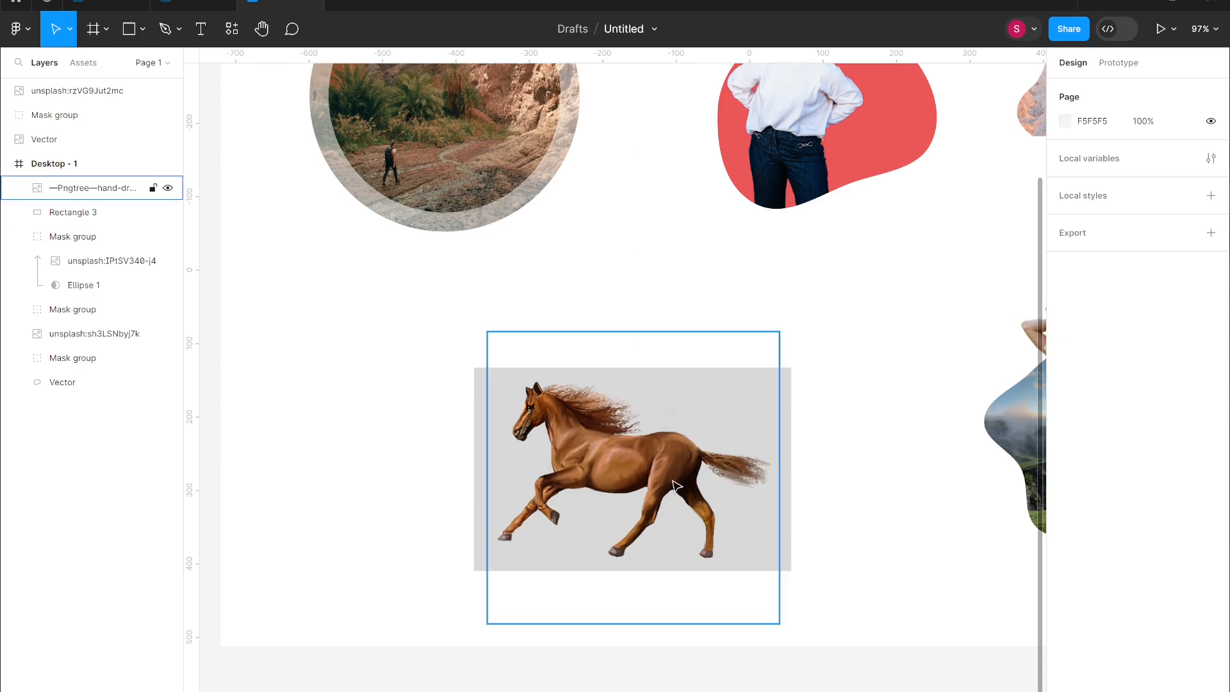
{"action": "left_click", "coordinate": [167, 189]}
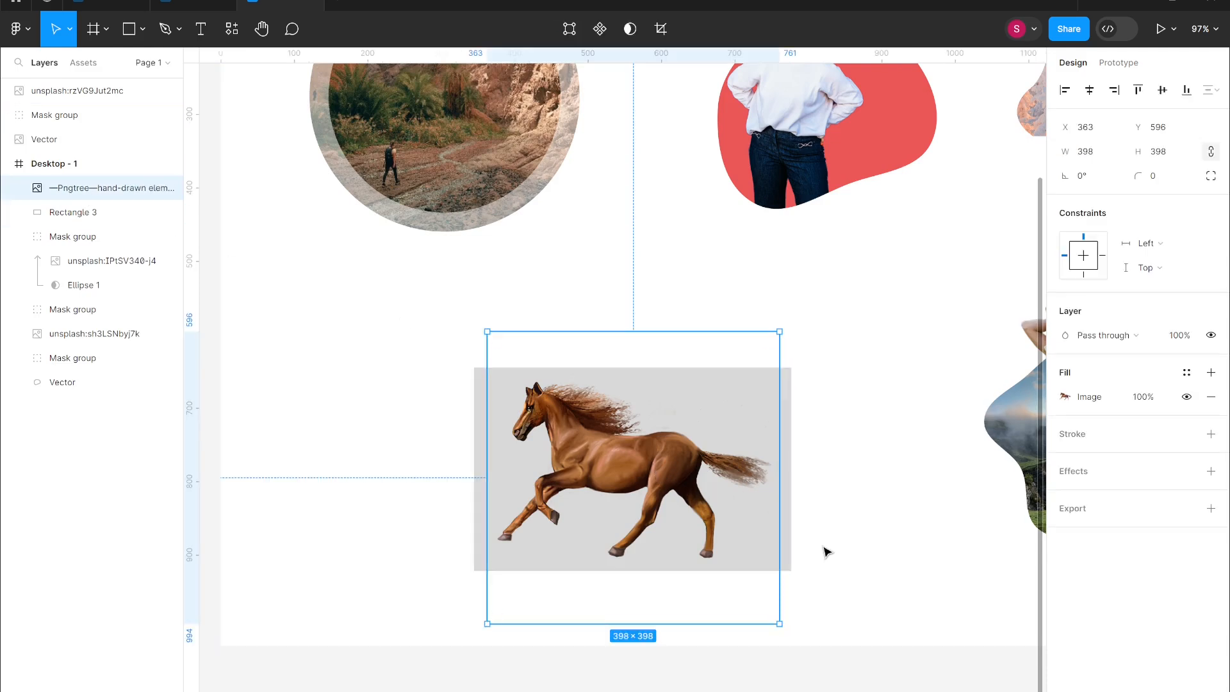
{"action": "left_click", "coordinate": [789, 552]}
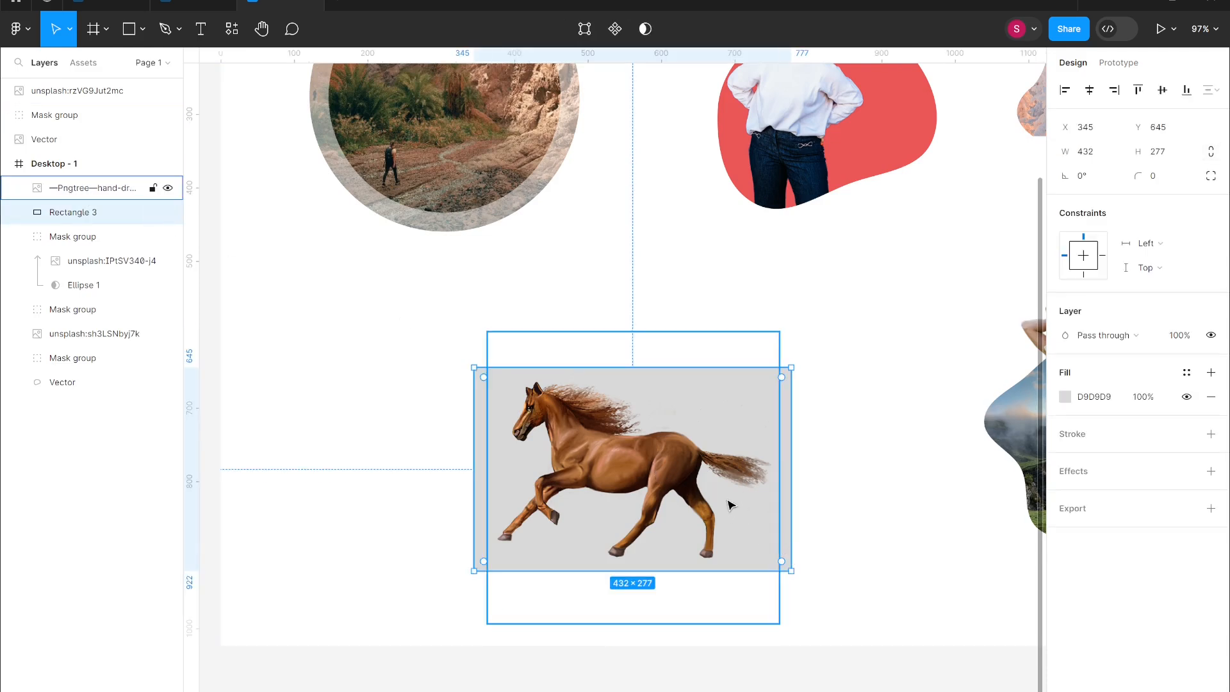
{"action": "left_click_drag", "start_coordinate": [85, 220], "coordinate": [95, 185]}
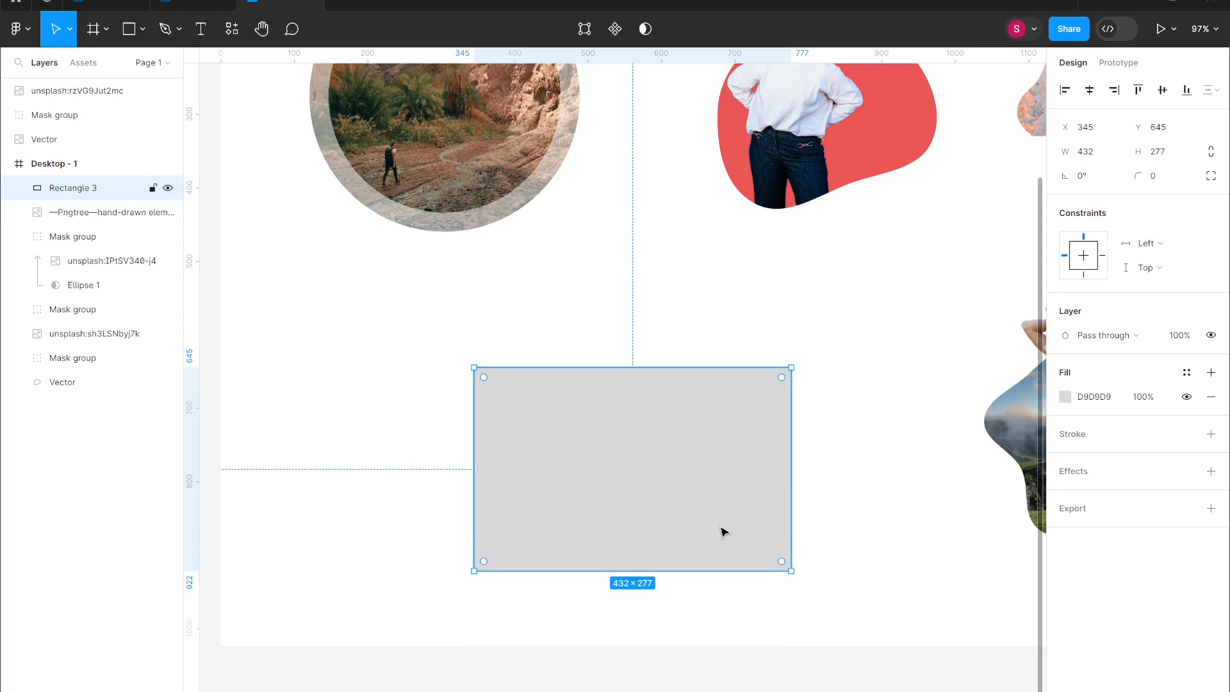
Change the fill of Rectangle 3 to red E74A4A.
{"action": "left_click", "coordinate": [1066, 397]}
{"action": "left_click", "coordinate": [1004, 481]}
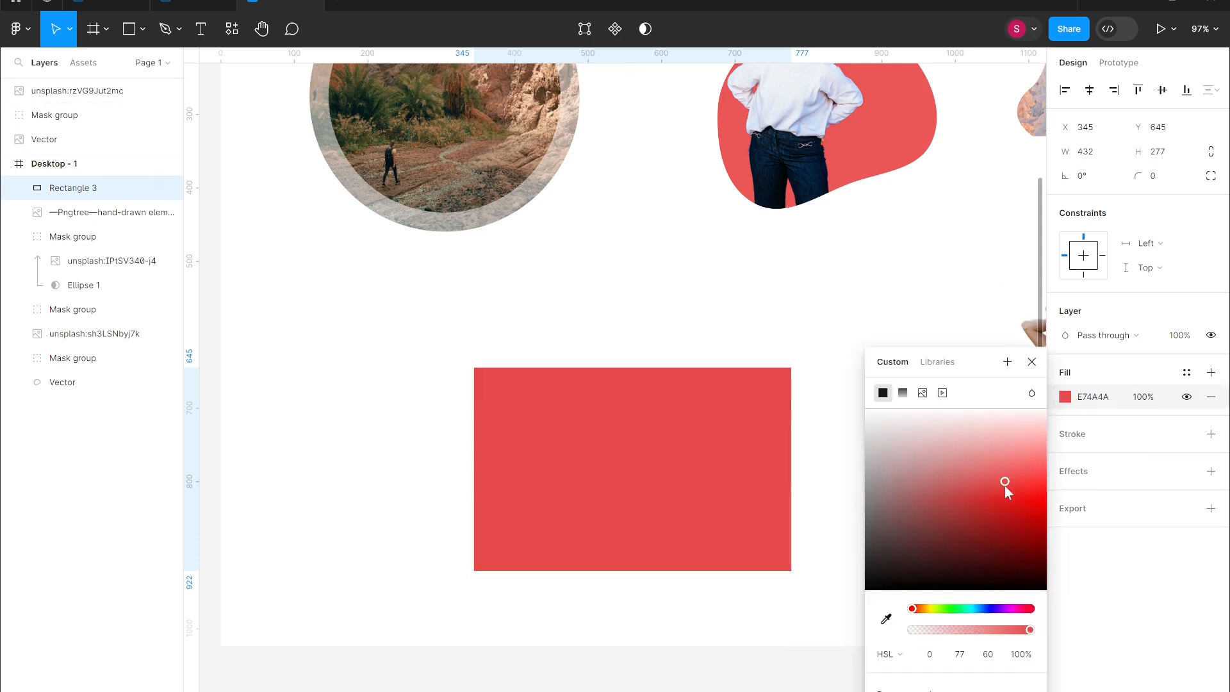
{"action": "left_click", "coordinate": [794, 332]}
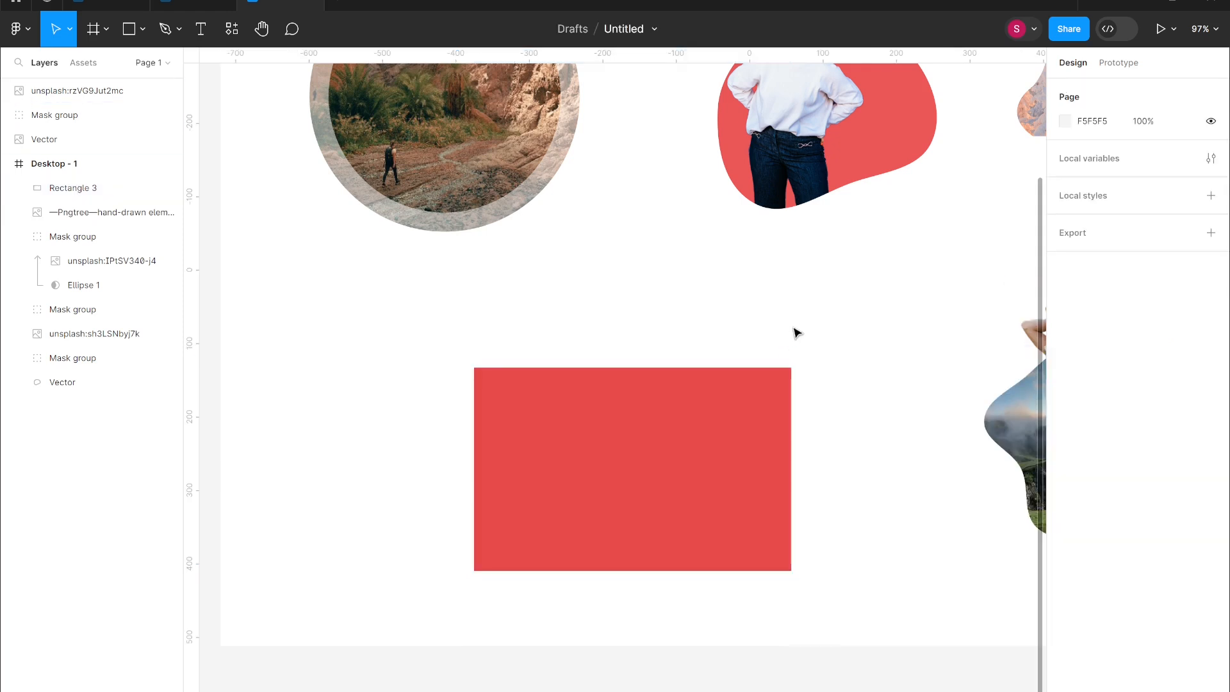
Mask the red rectangle with the horse image and set the mask type to Luminance.
{"action": "left_click_drag", "start_coordinate": [868, 589], "coordinate": [535, 367]}
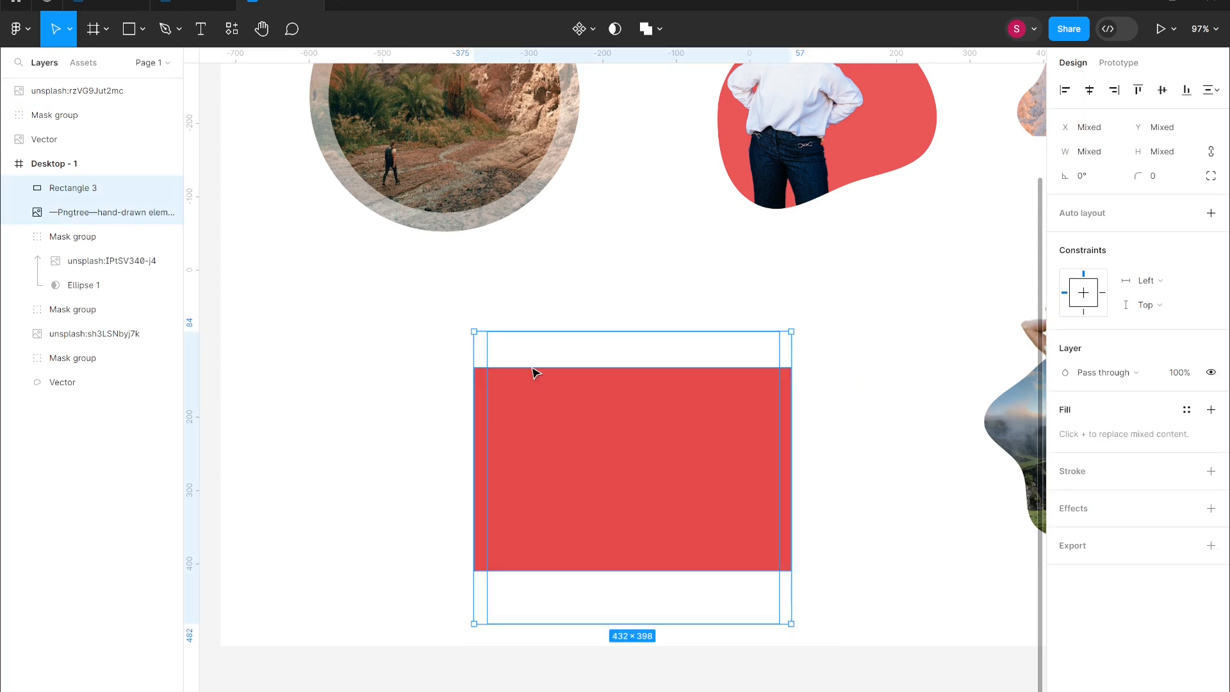
{"action": "left_click", "coordinate": [617, 29]}
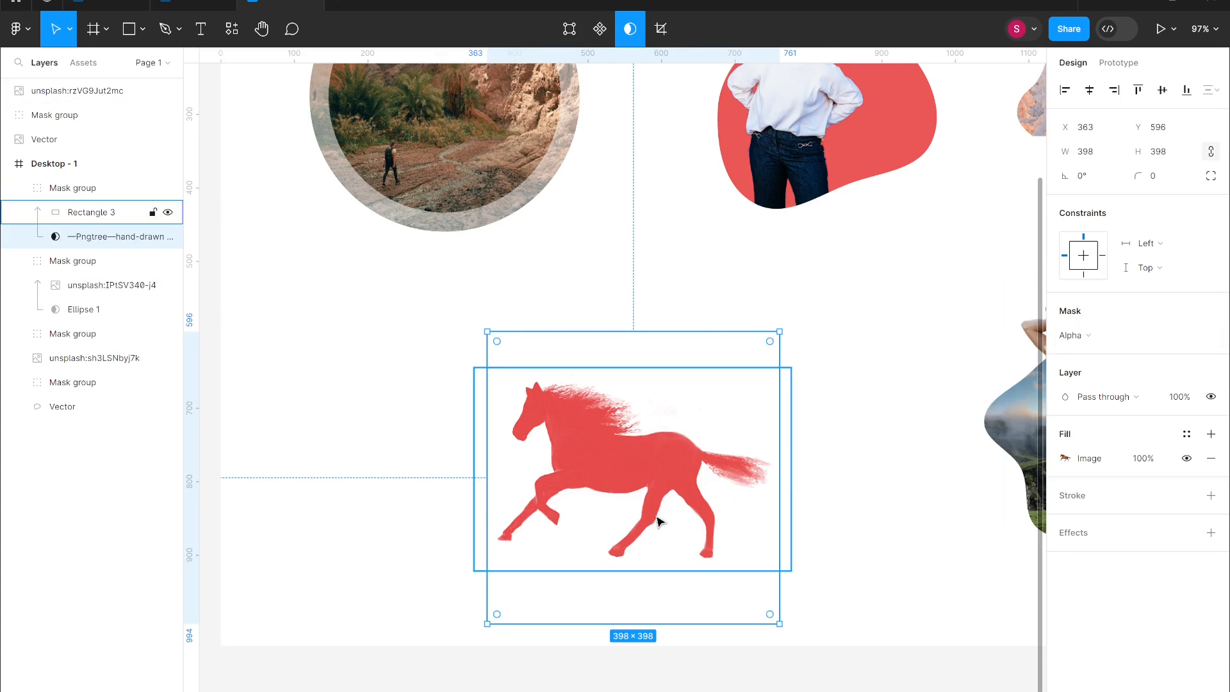
{"action": "left_click", "coordinate": [1076, 335]}
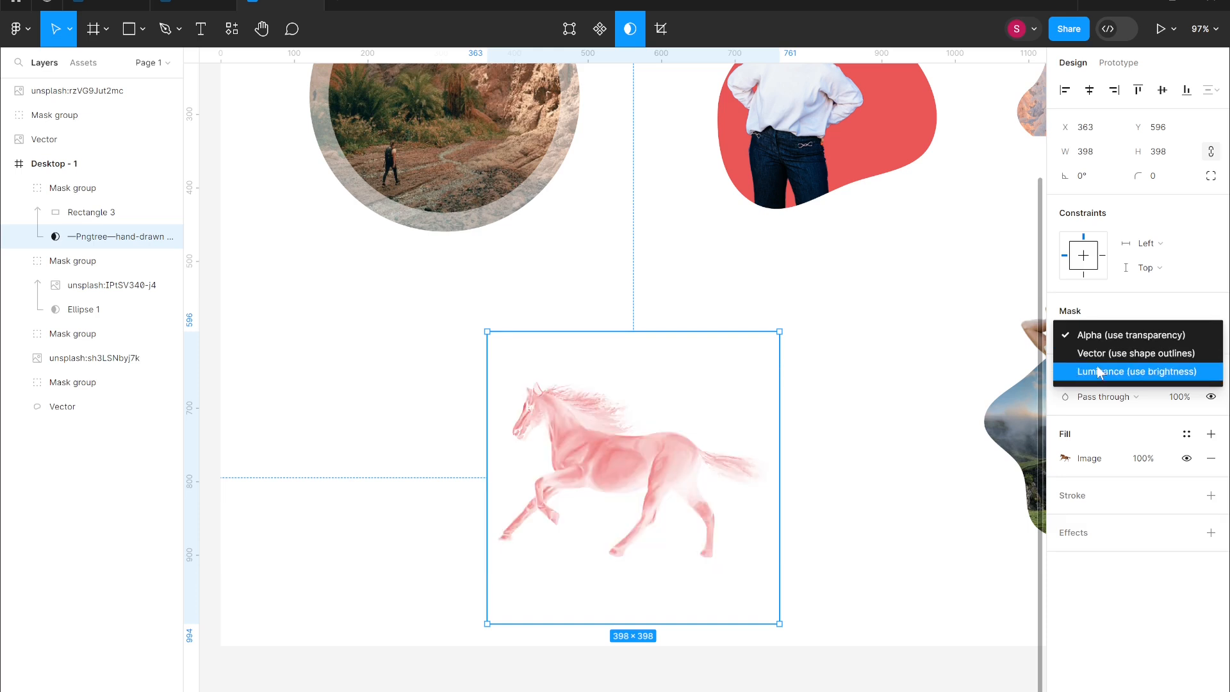
{"action": "left_click", "coordinate": [1100, 373]}
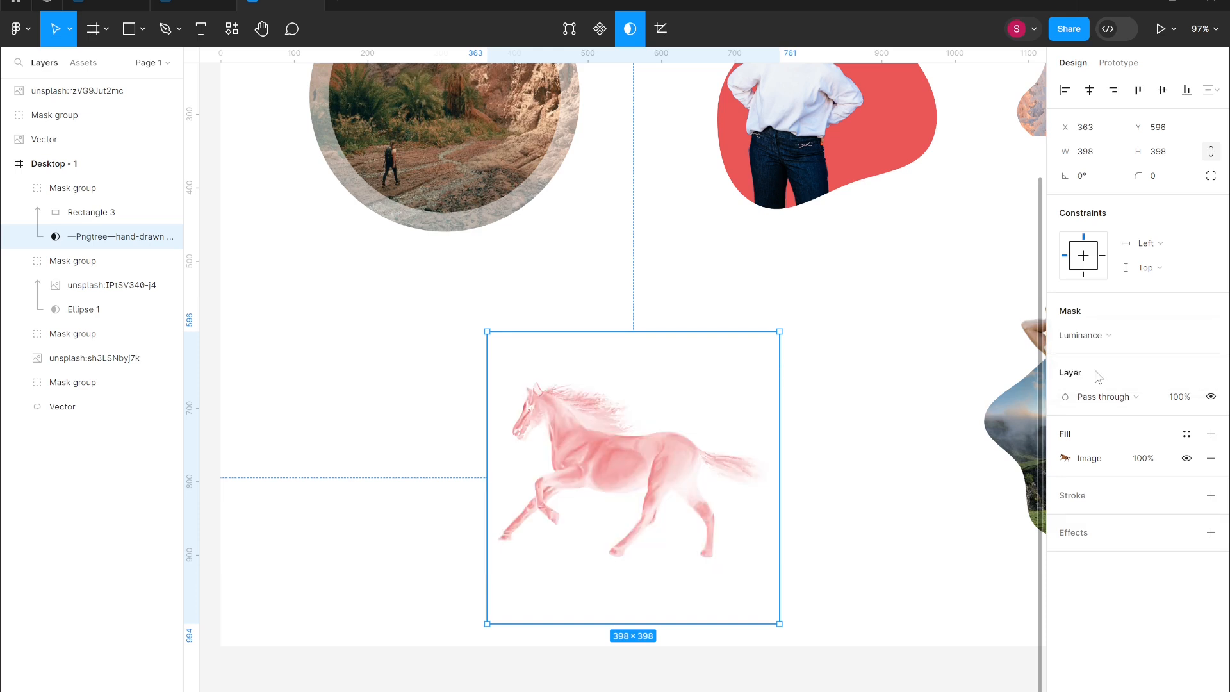
{"action": "scroll", "coordinate": [613, 481], "scroll_direction": "up", "scroll_amount": 5, "text": "ctrl"}
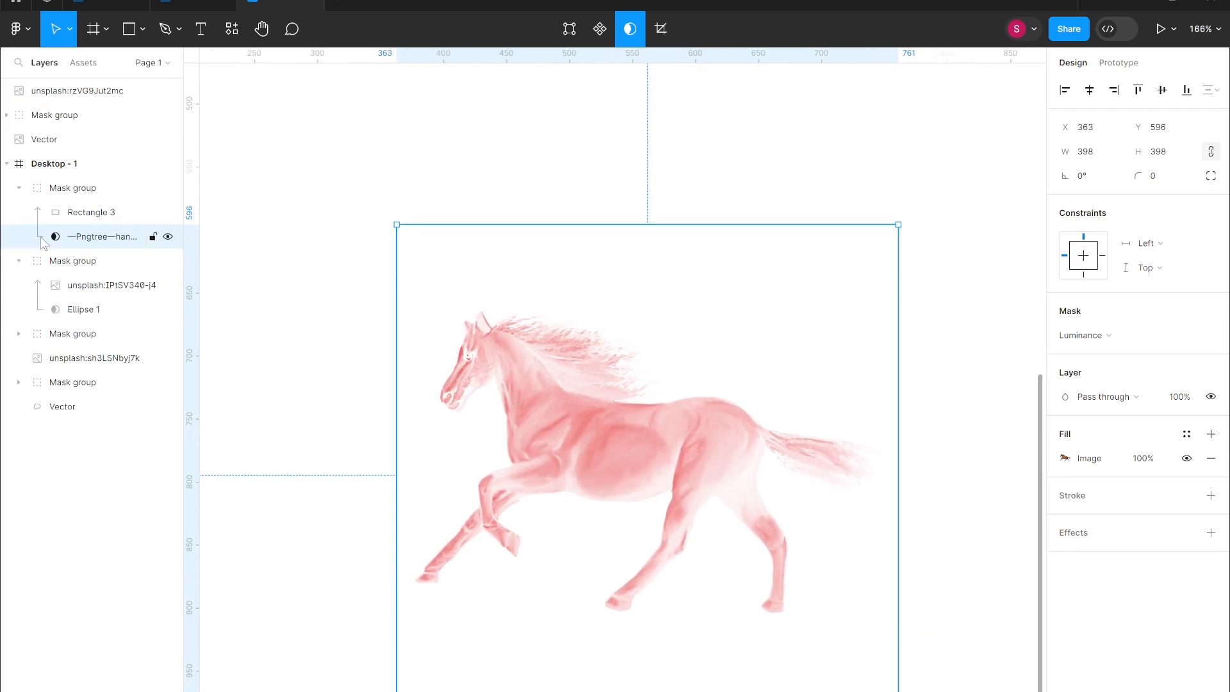
Try black as the fill of Rectangle 3 inside the horse mask, then return the fill to a muted red.
{"action": "left_click", "coordinate": [86, 215]}
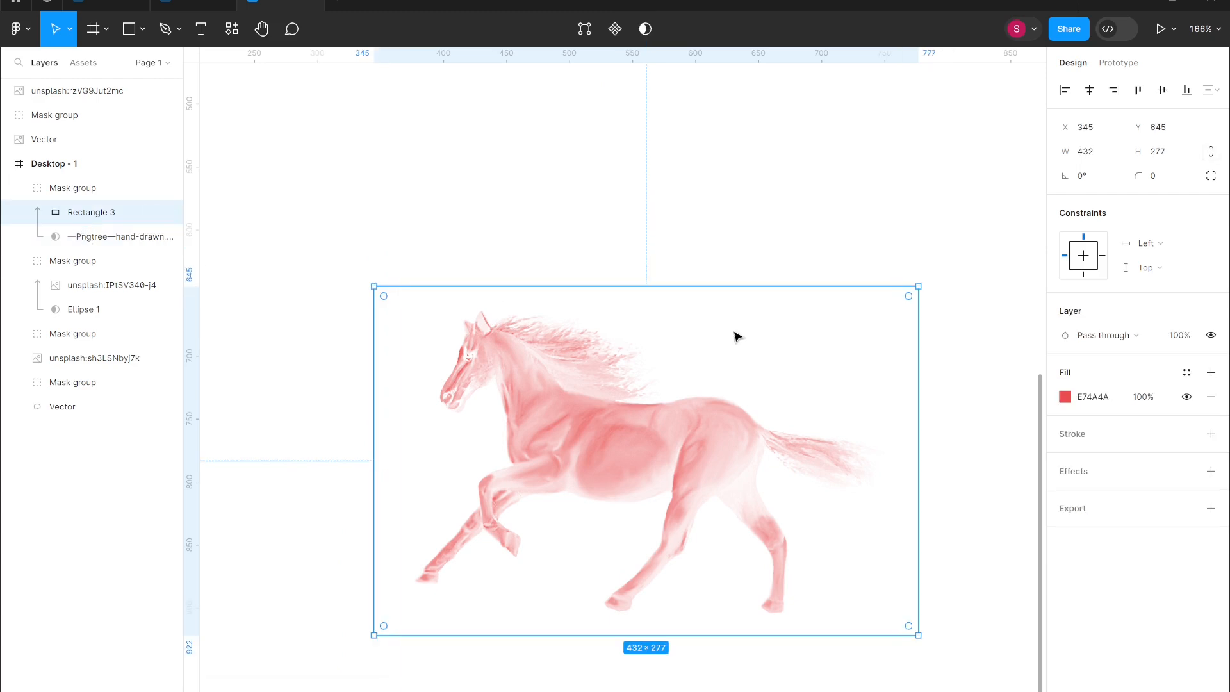
{"action": "left_click", "coordinate": [1065, 397]}
{"action": "left_click_drag", "start_coordinate": [1005, 485], "coordinate": [843, 609]}
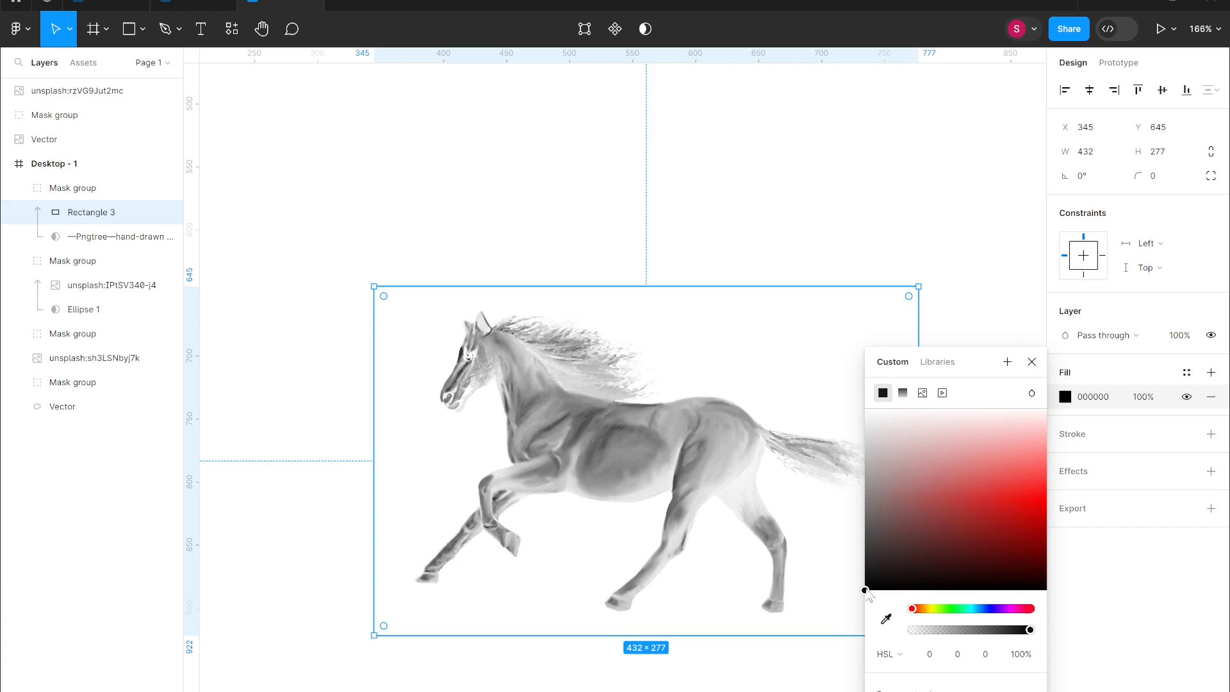
{"action": "left_click_drag", "start_coordinate": [866, 590], "coordinate": [963, 445]}
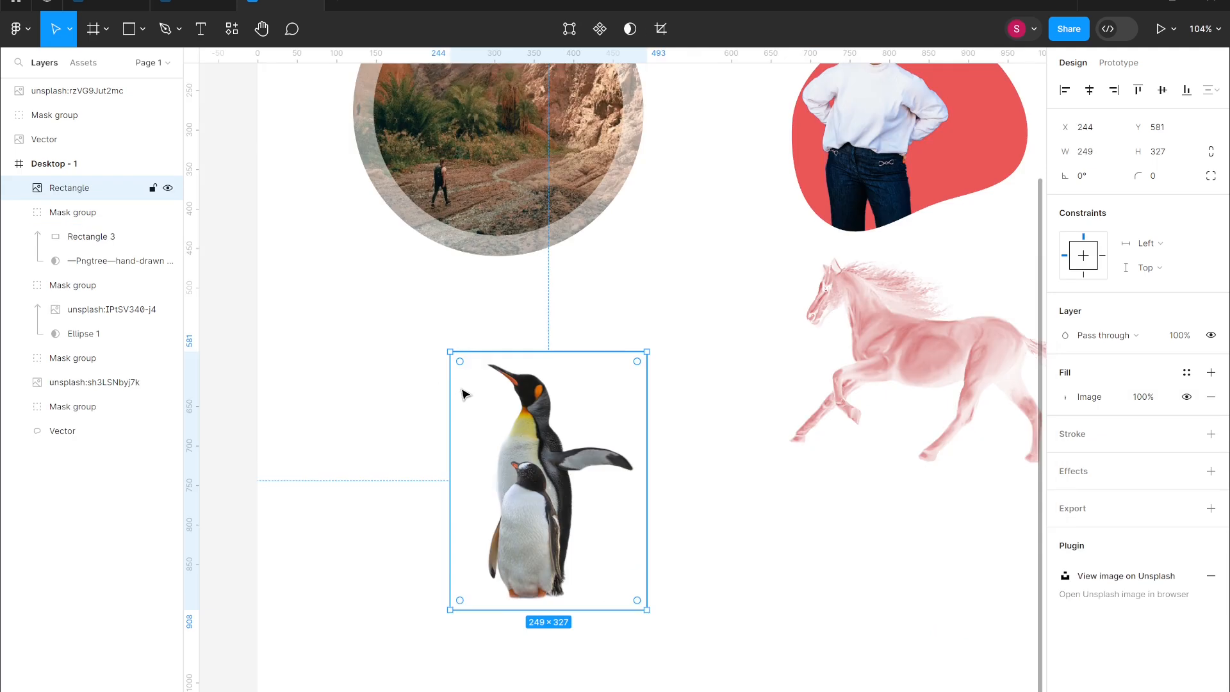
Rename the penguin image's Rectangle layer to penguin1.
{"action": "double_click", "coordinate": [90, 189]}
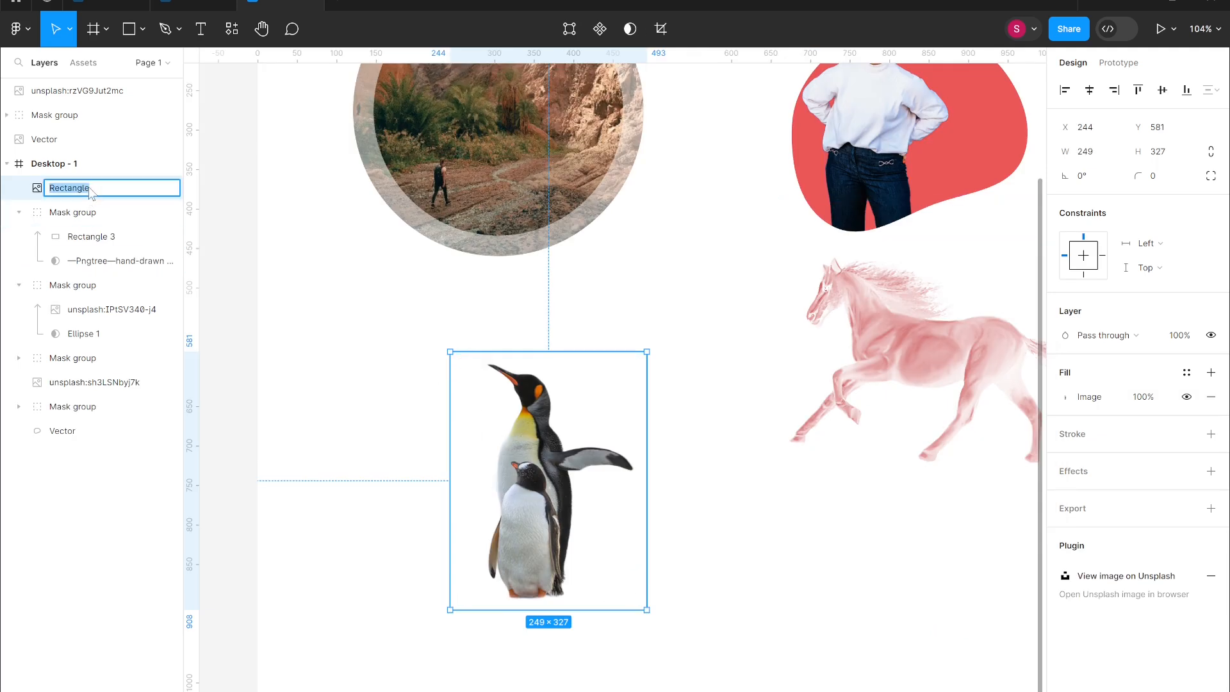
{"action": "key", "text": "BackSpace"}
{"action": "key", "text": "Return"}
{"action": "left_click", "coordinate": [772, 576]}
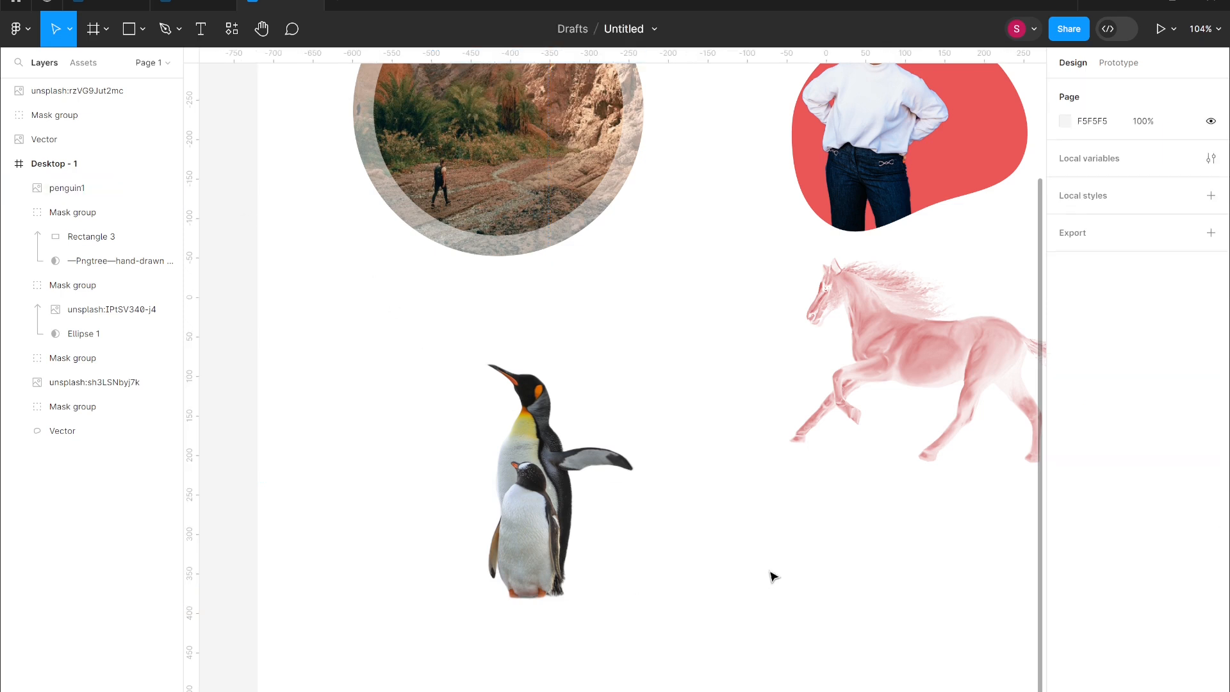
Duplicate the penguin1 image in place and rename the upper copy penguin2.
{"action": "left_click", "coordinate": [516, 499]}
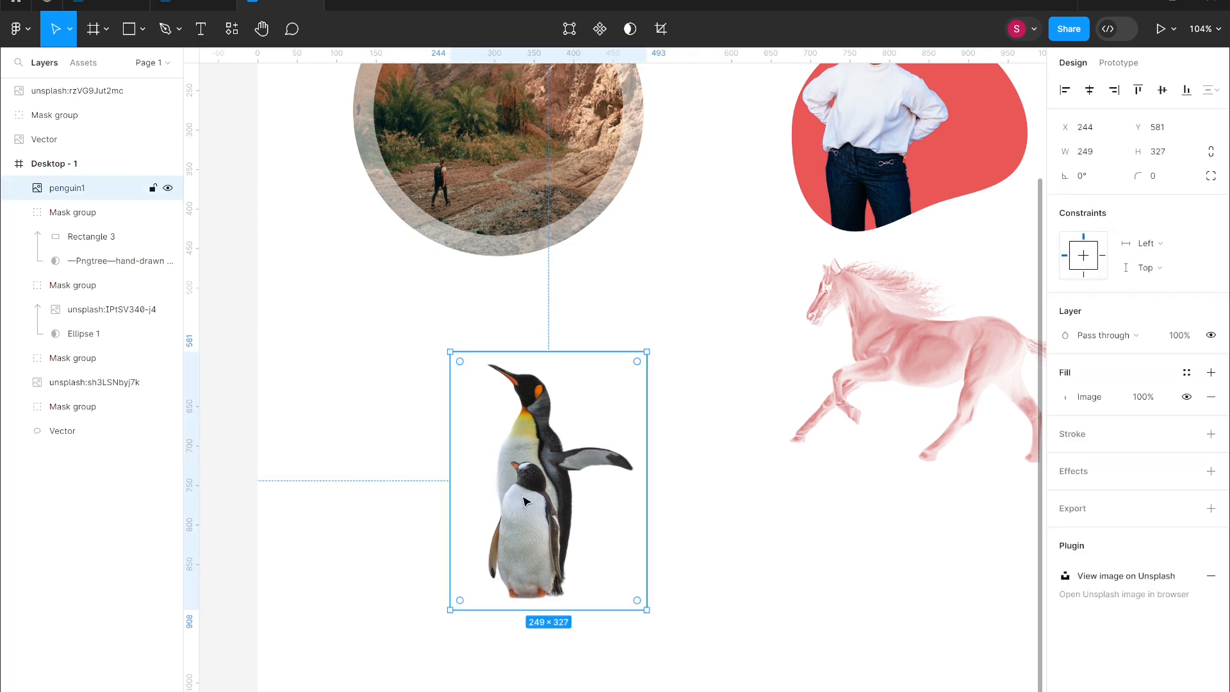
{"action": "key", "text": "ctrl+d"}
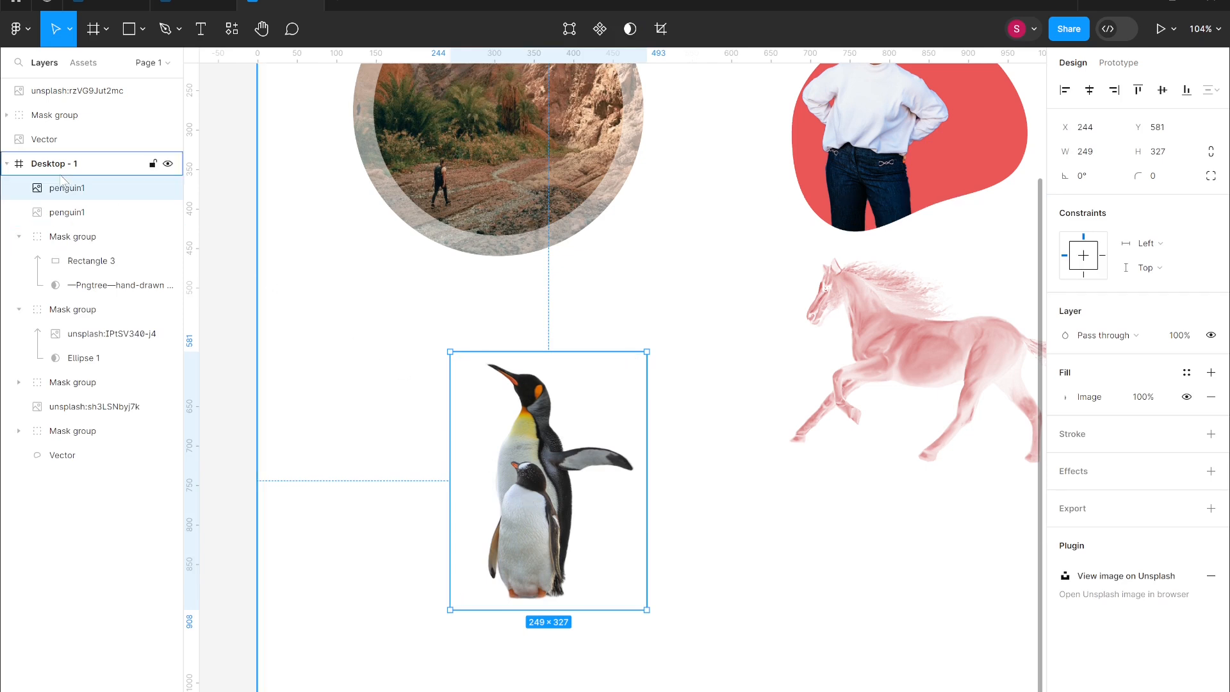
{"action": "double_click", "coordinate": [82, 192]}
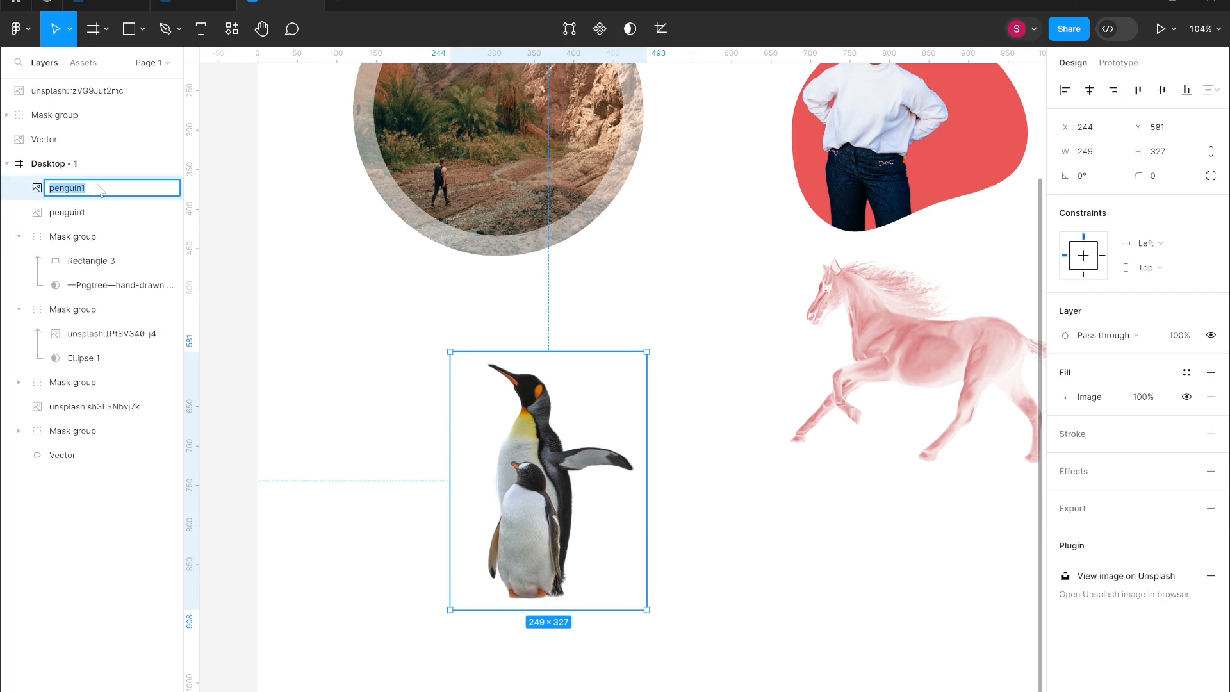
{"action": "left_click", "coordinate": [98, 185]}
{"action": "type", "text": "2"}
{"action": "key", "text": "Return"}
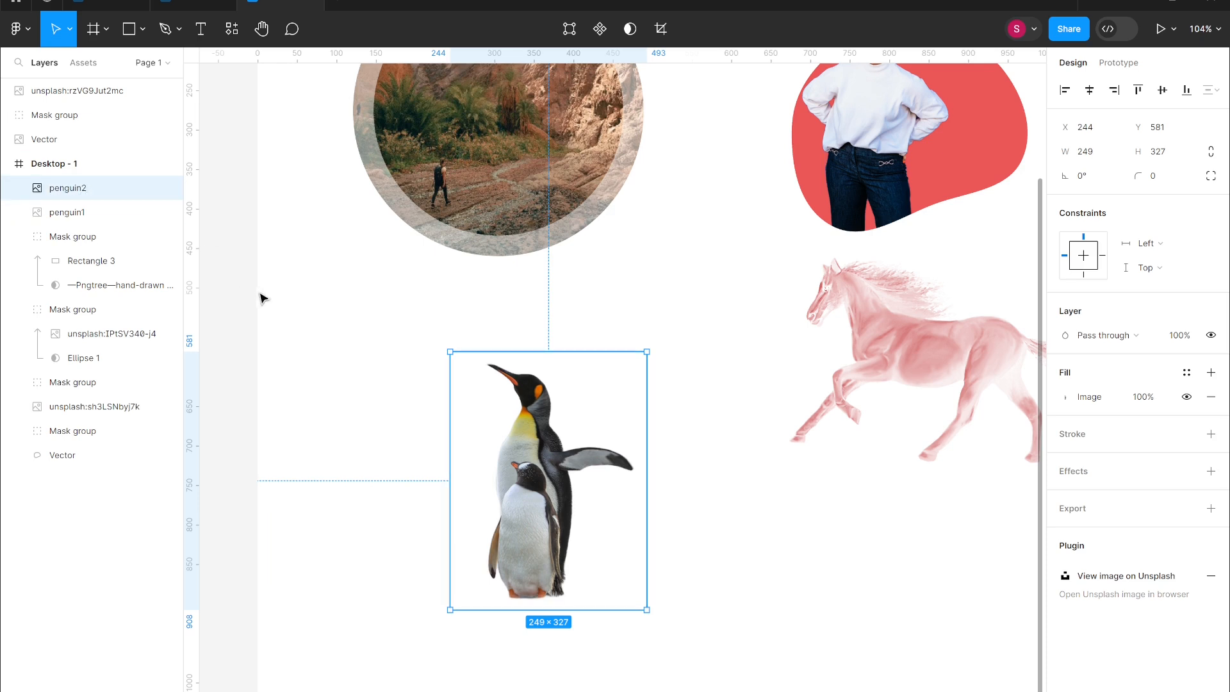
Insert the dark blue-and-red abstract photo from Unsplash's abstract collection.
{"action": "left_click", "coordinate": [713, 548]}
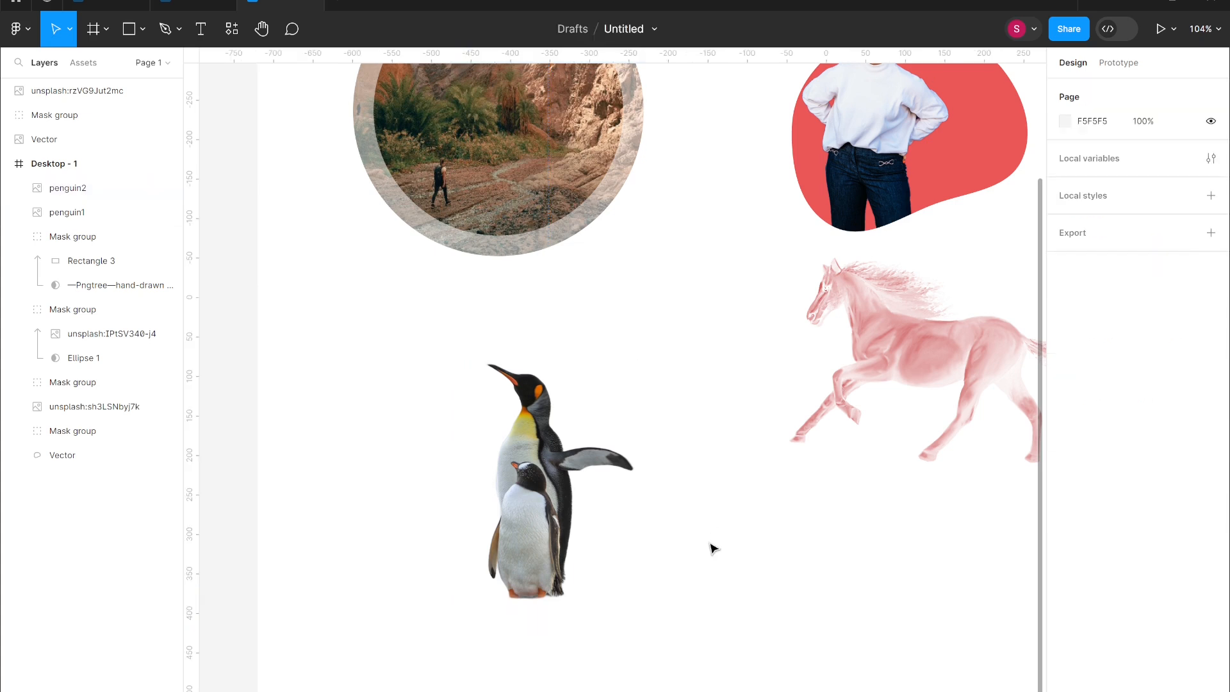
{"action": "key", "text": "ctrl+alt+p"}
{"action": "left_click", "coordinate": [886, 357]}
{"action": "scroll", "coordinate": [1080, 515], "scroll_direction": "down", "scroll_amount": 3}
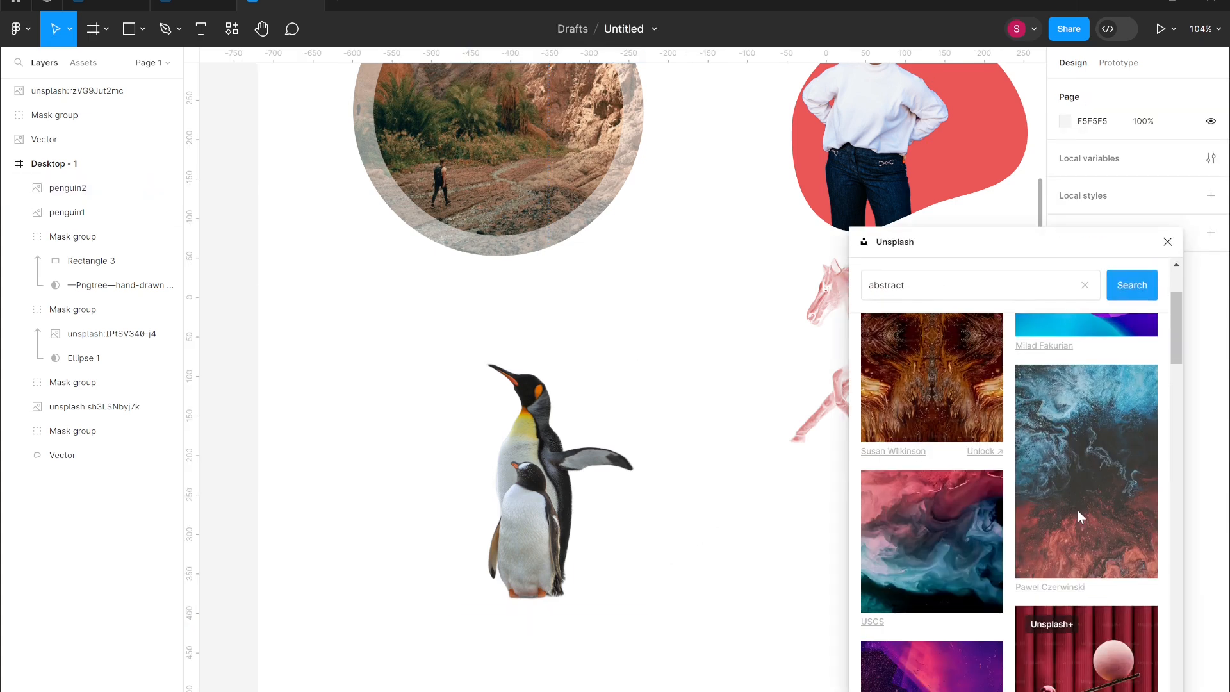
{"action": "left_click", "coordinate": [1097, 503]}
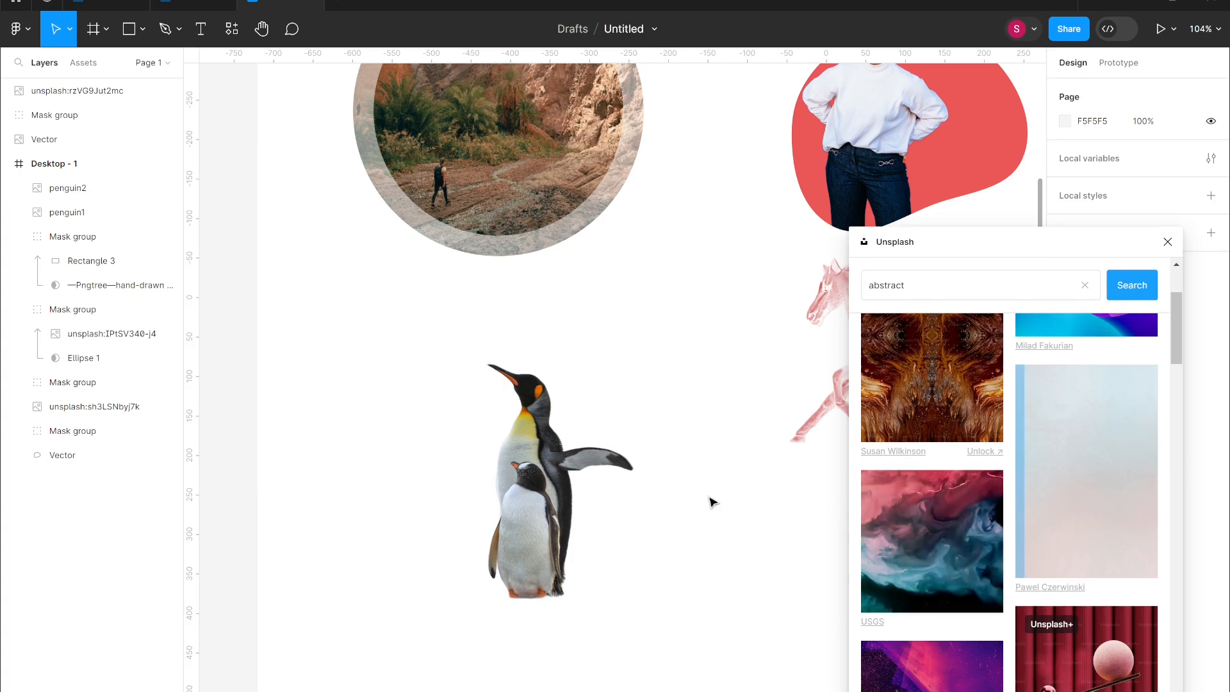
{"action": "left_click_drag", "start_coordinate": [554, 468], "coordinate": [522, 516]}
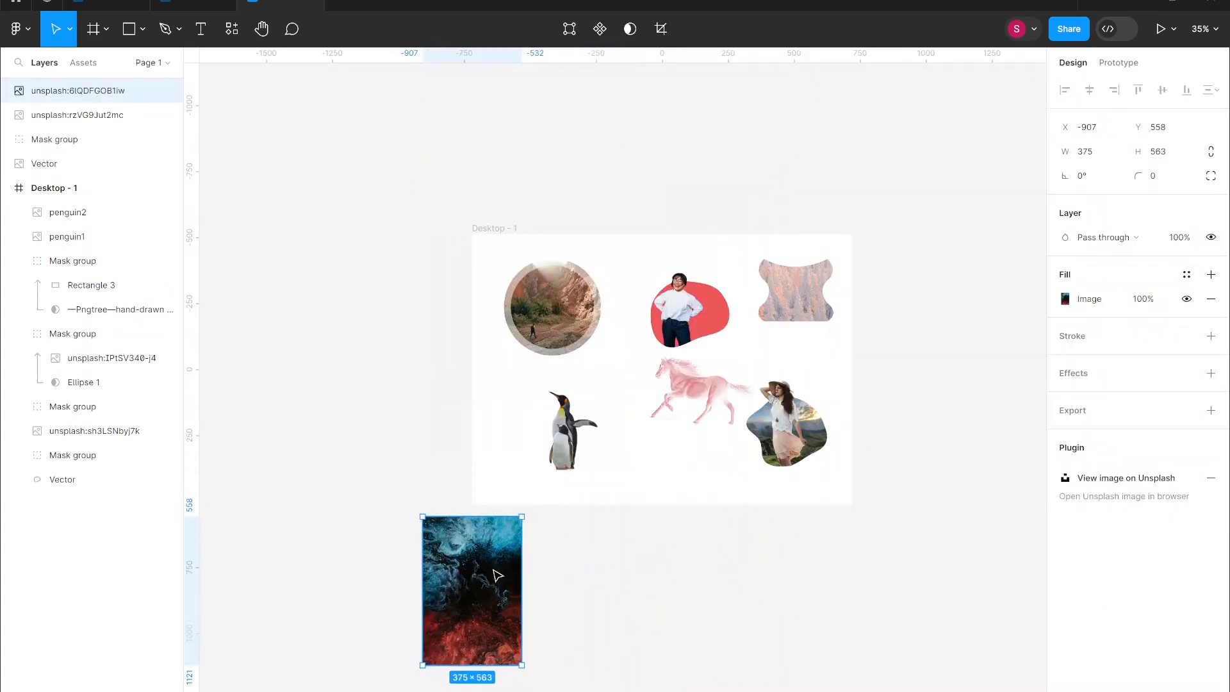
Place the abstract photo over the penguins at 266 × 400 and order its layer between penguin2 and penguin1.
{"action": "left_click_drag", "start_coordinate": [498, 576], "coordinate": [587, 430]}
{"action": "scroll", "coordinate": [557, 464], "scroll_direction": "up", "scroll_amount": 1}
{"action": "scroll", "coordinate": [533, 447], "scroll_direction": "up", "scroll_amount": 5}
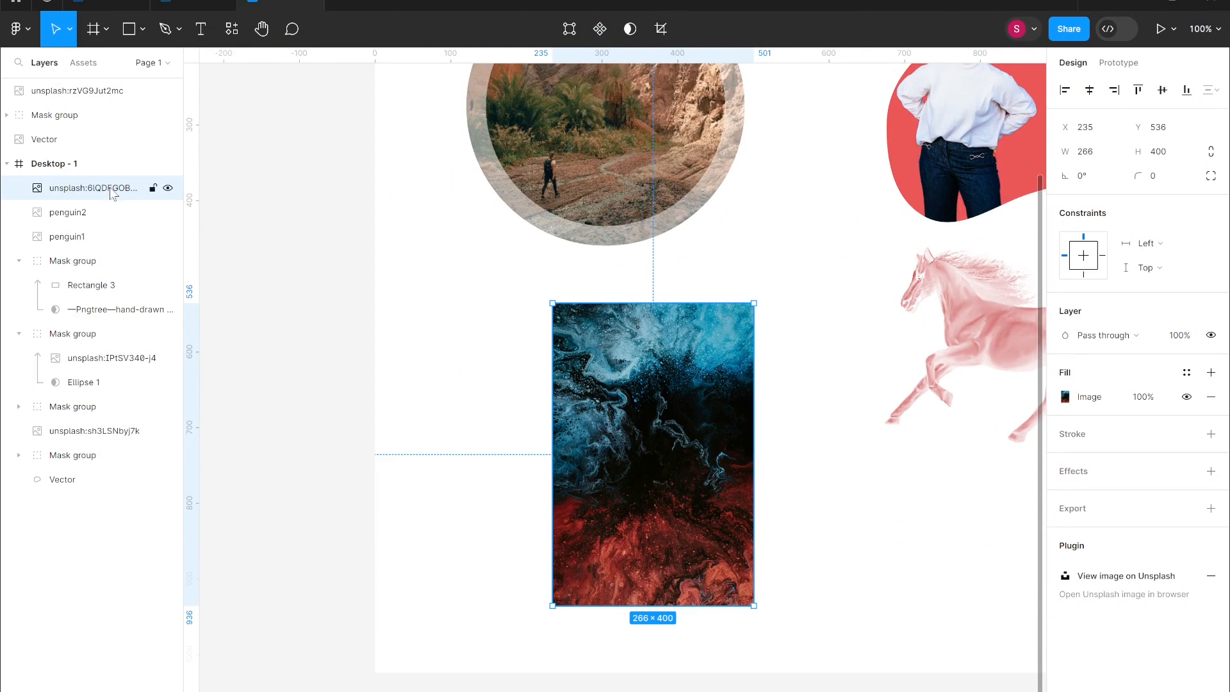
{"action": "left_click_drag", "start_coordinate": [110, 188], "coordinate": [105, 226]}
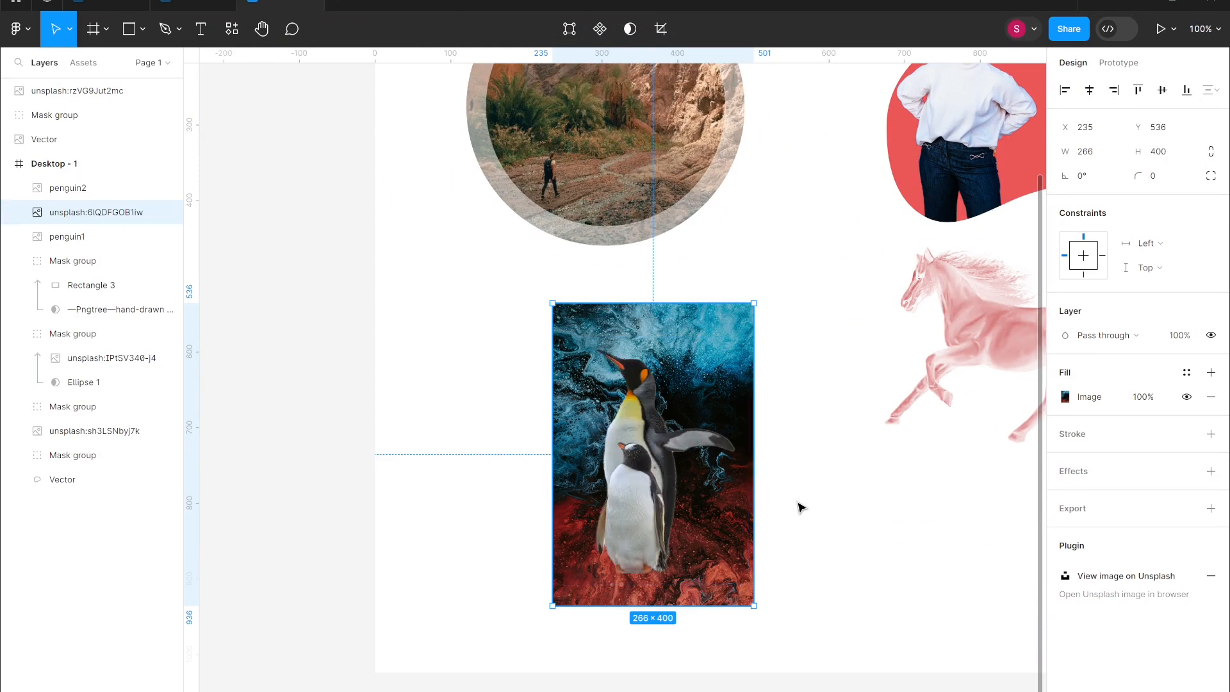
Mask the blue-and-red abstract photo with the penguin1 image.
{"action": "left_click", "coordinate": [118, 237]}
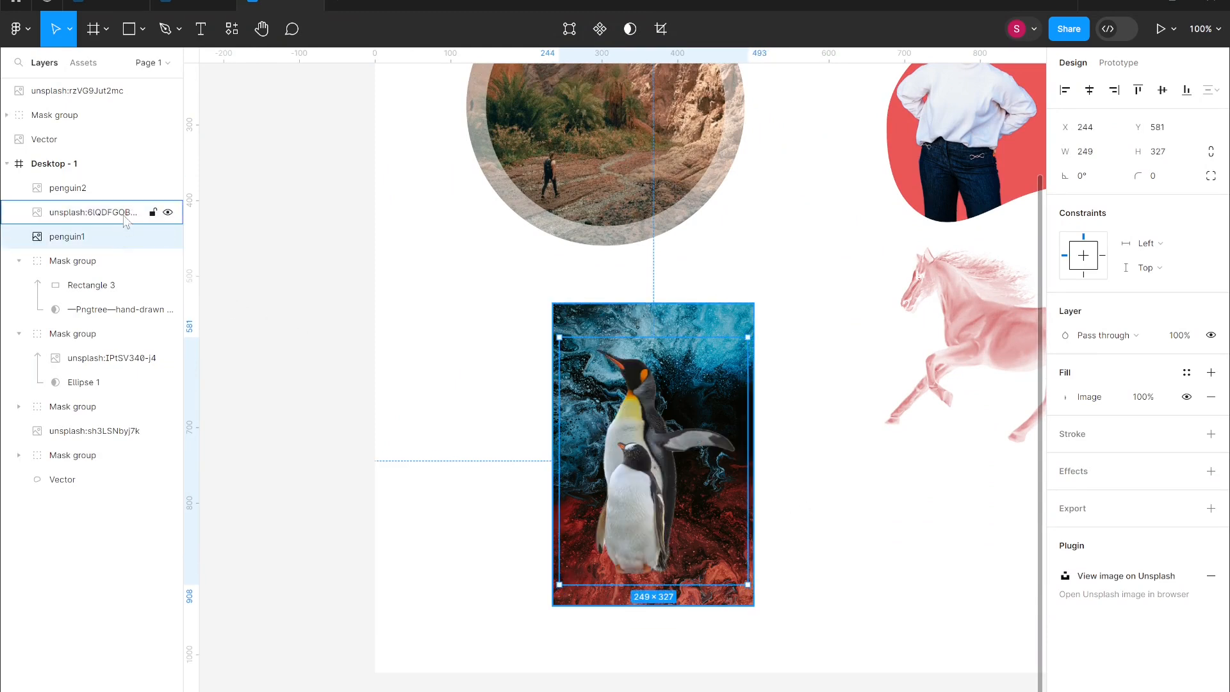
{"action": "left_click", "coordinate": [122, 214], "text": "shift"}
{"action": "left_click", "coordinate": [616, 29]}
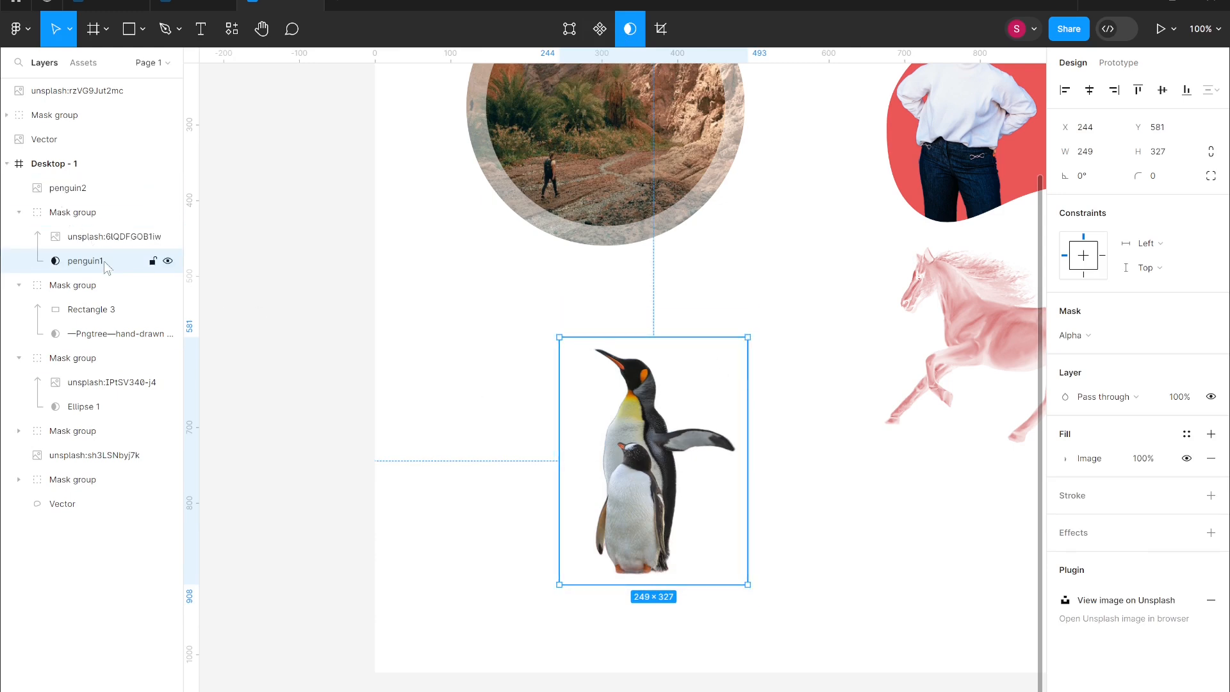
Try moving penguin2 aside to check the masked penguin beneath it, and undo the move.
{"action": "left_click", "coordinate": [109, 190]}
{"action": "left_click_drag", "start_coordinate": [739, 493], "coordinate": [795, 493]}
{"action": "key", "text": "ctrl+z"}
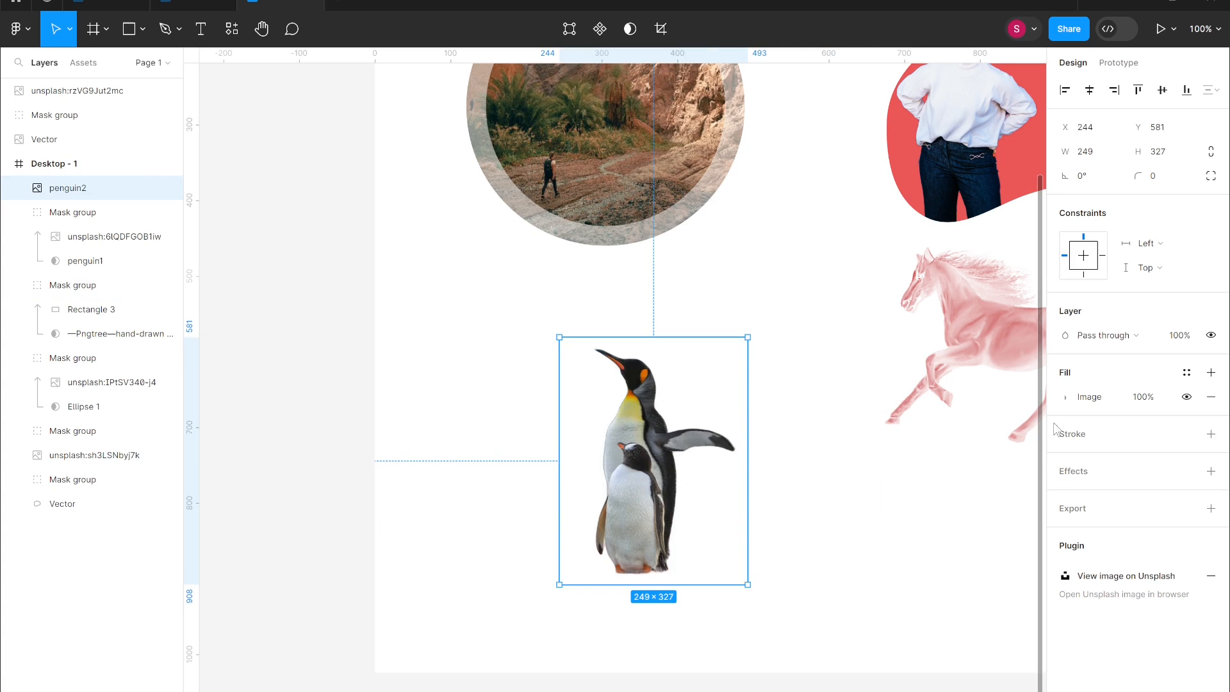
Preview different blend modes on penguin2's image fill and close the fill settings.
{"action": "left_click", "coordinate": [1103, 402]}
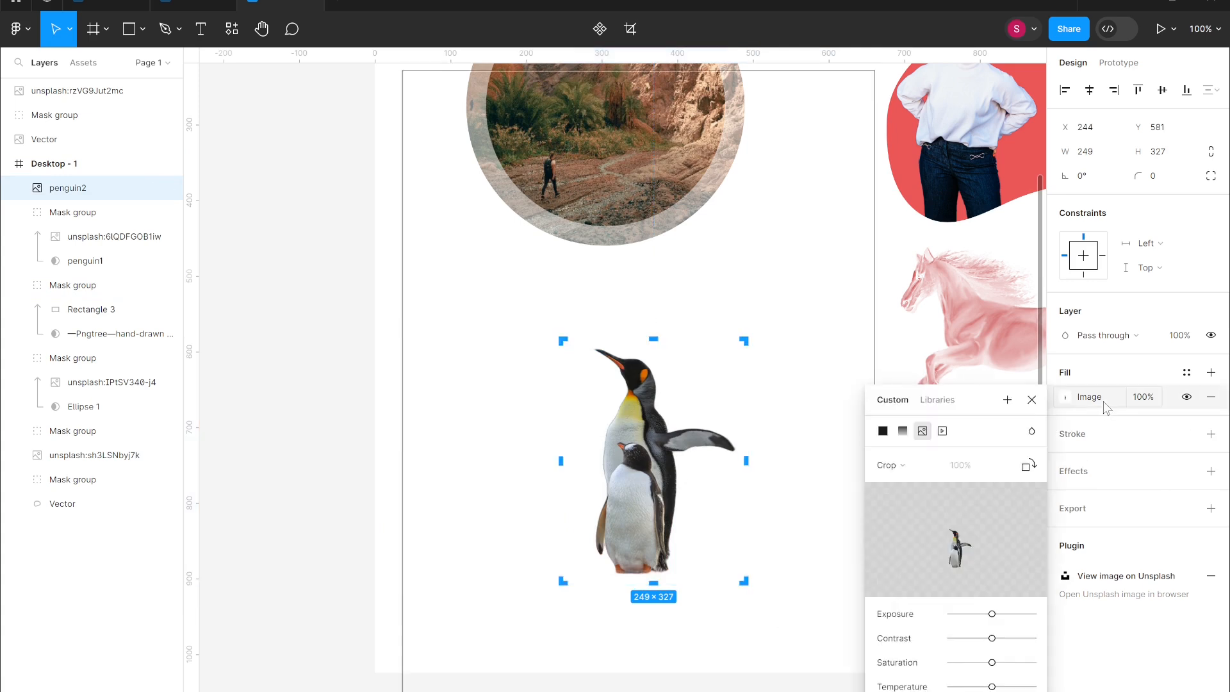
{"action": "left_click", "coordinate": [1043, 432]}
{"action": "left_click", "coordinate": [995, 440]}
{"action": "left_click", "coordinate": [1031, 430]}
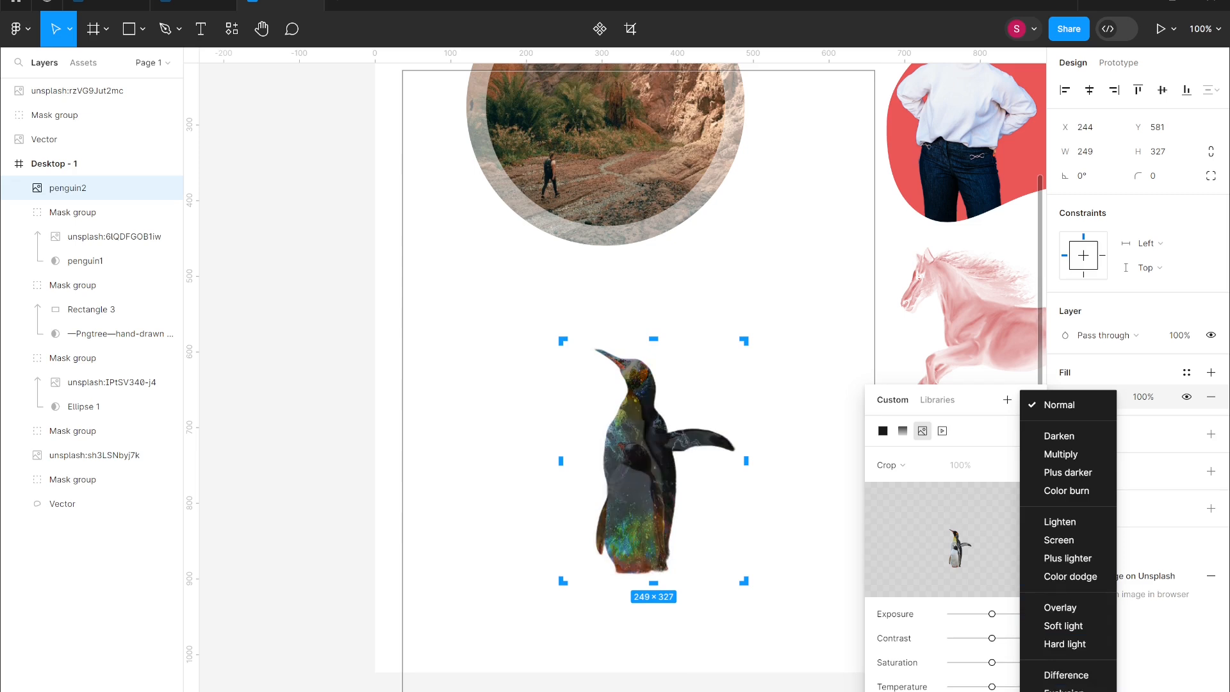
{"action": "left_click", "coordinate": [1189, 664]}
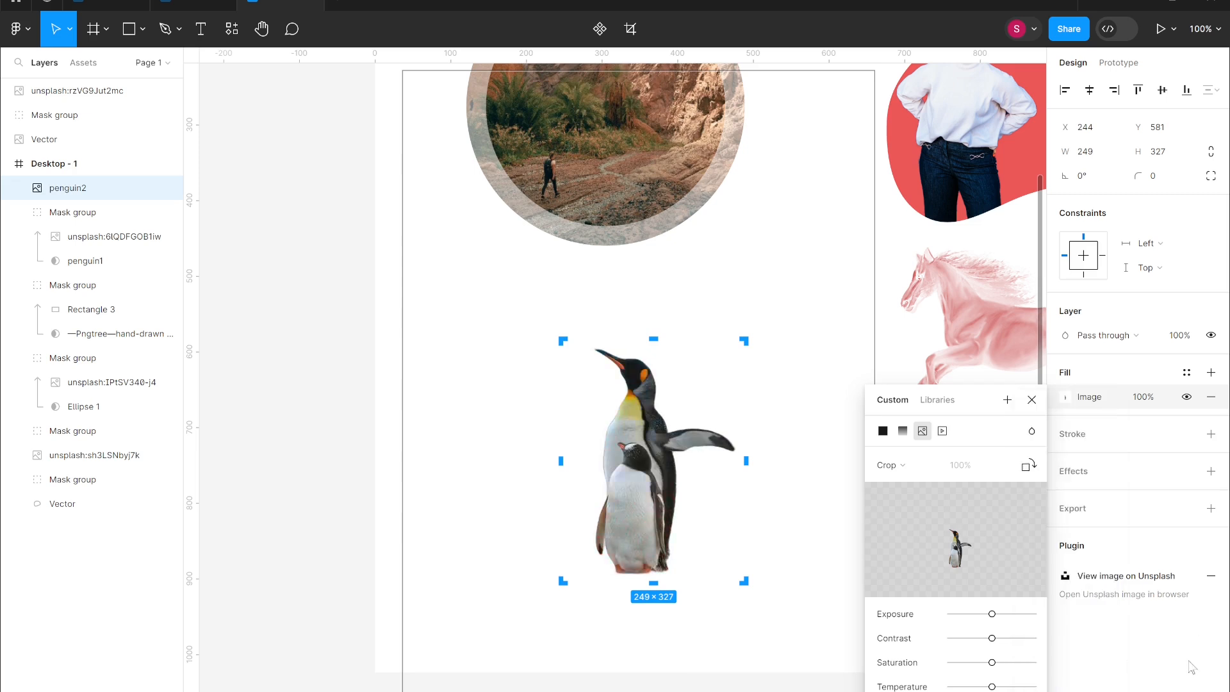
{"action": "left_click", "coordinate": [1032, 400]}
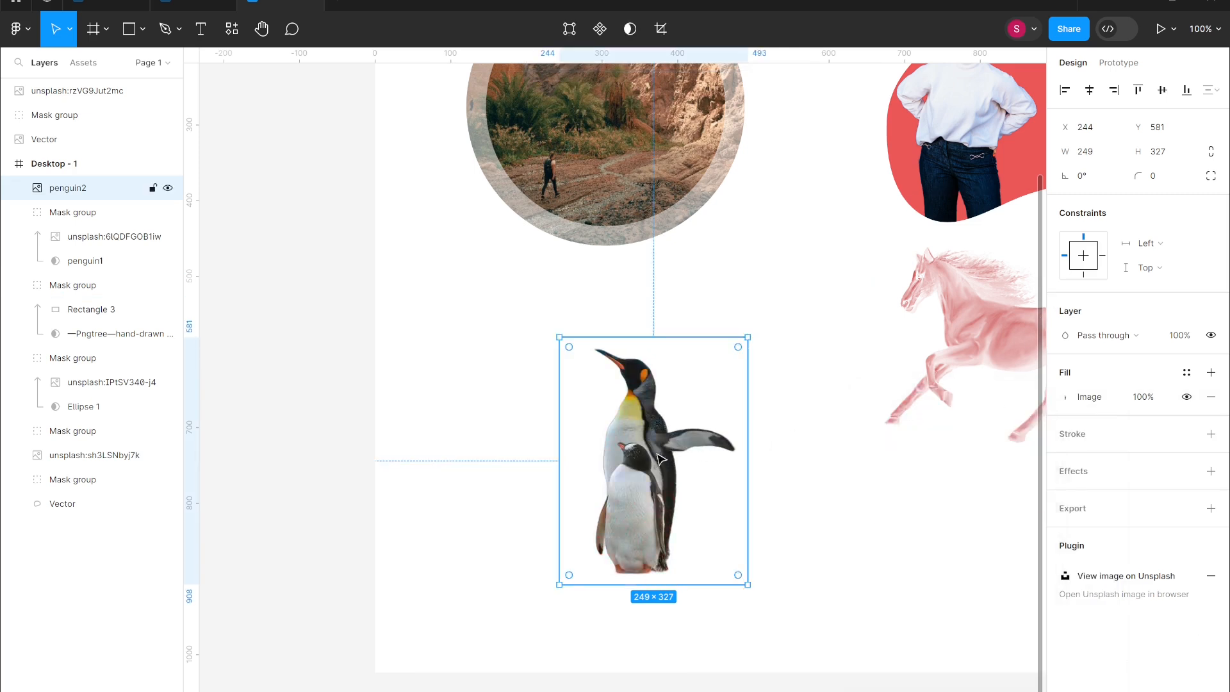
Reposition the forest photo inside its wavy mask shape to X 922, Y -56.
{"action": "key", "text": "shift+1"}
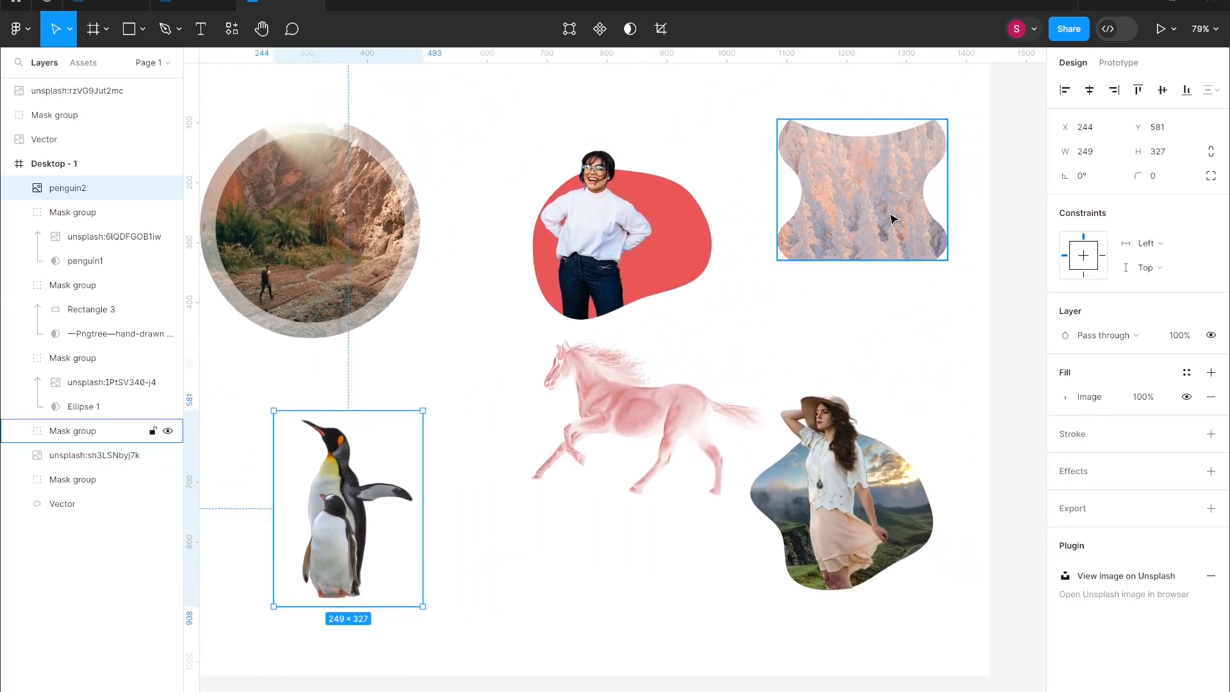
{"action": "double_click", "coordinate": [893, 219]}
{"action": "left_click_drag", "start_coordinate": [878, 208], "coordinate": [900, 181]}
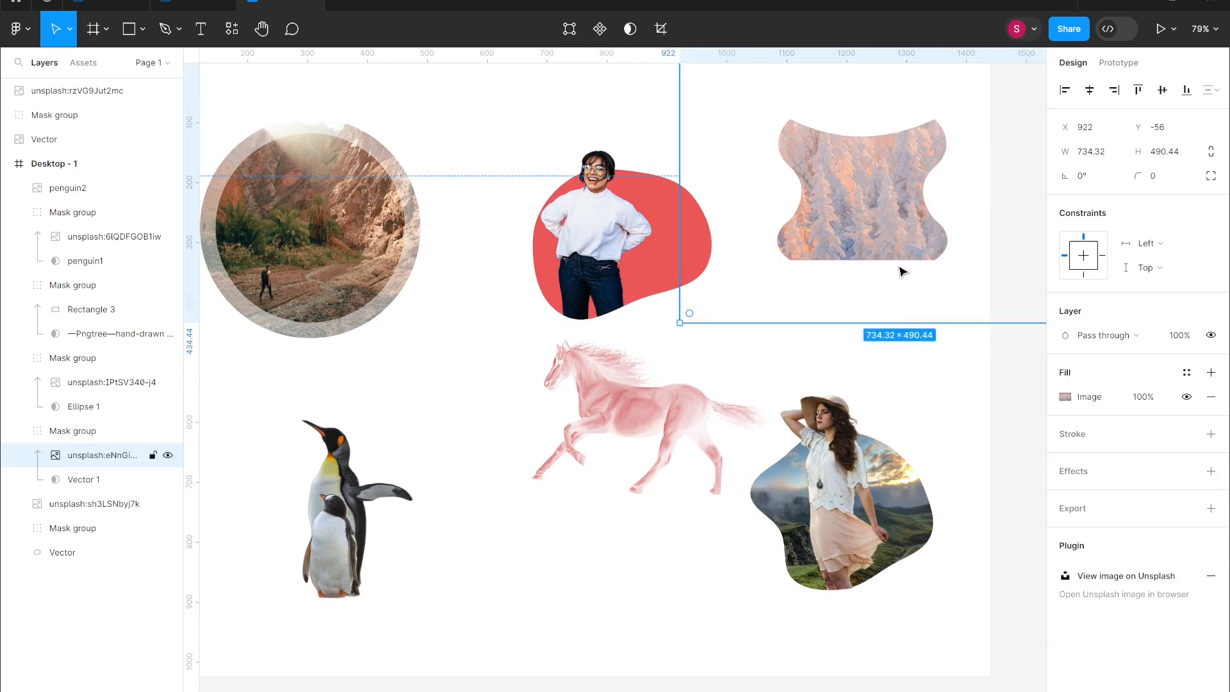
{"action": "left_click", "coordinate": [955, 359]}
Stop using Vector 1 as the mask in the forest photo's group.
{"action": "left_click", "coordinate": [873, 196]}
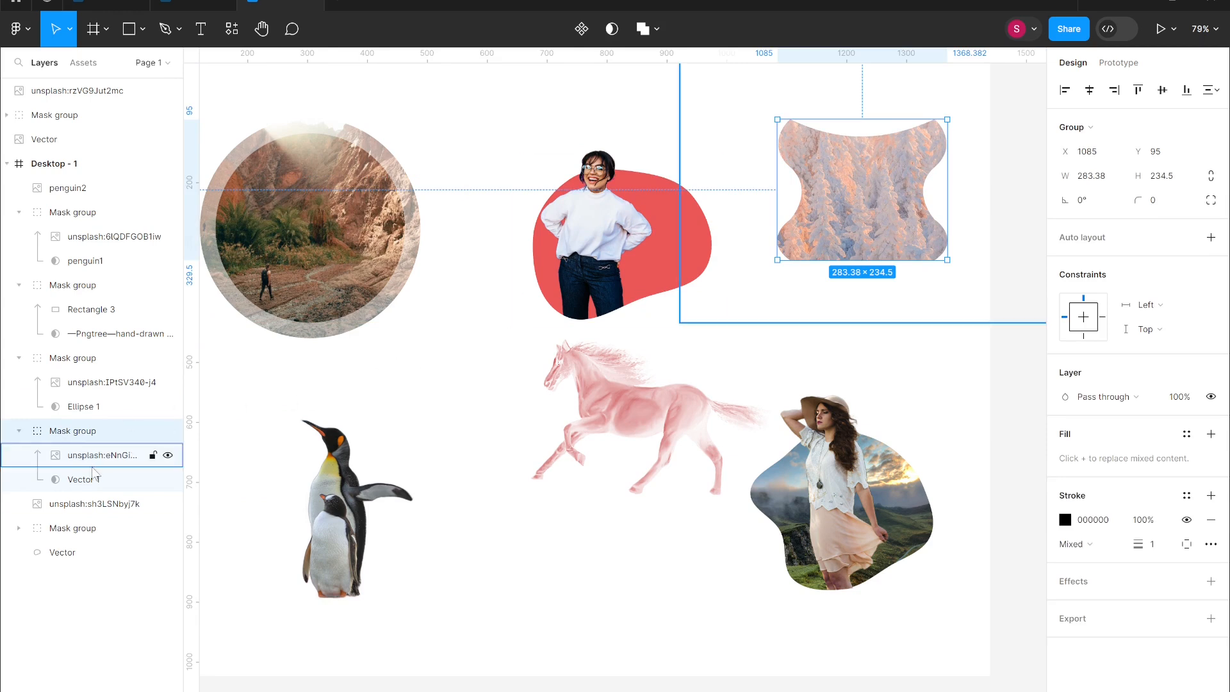
{"action": "left_click", "coordinate": [95, 490]}
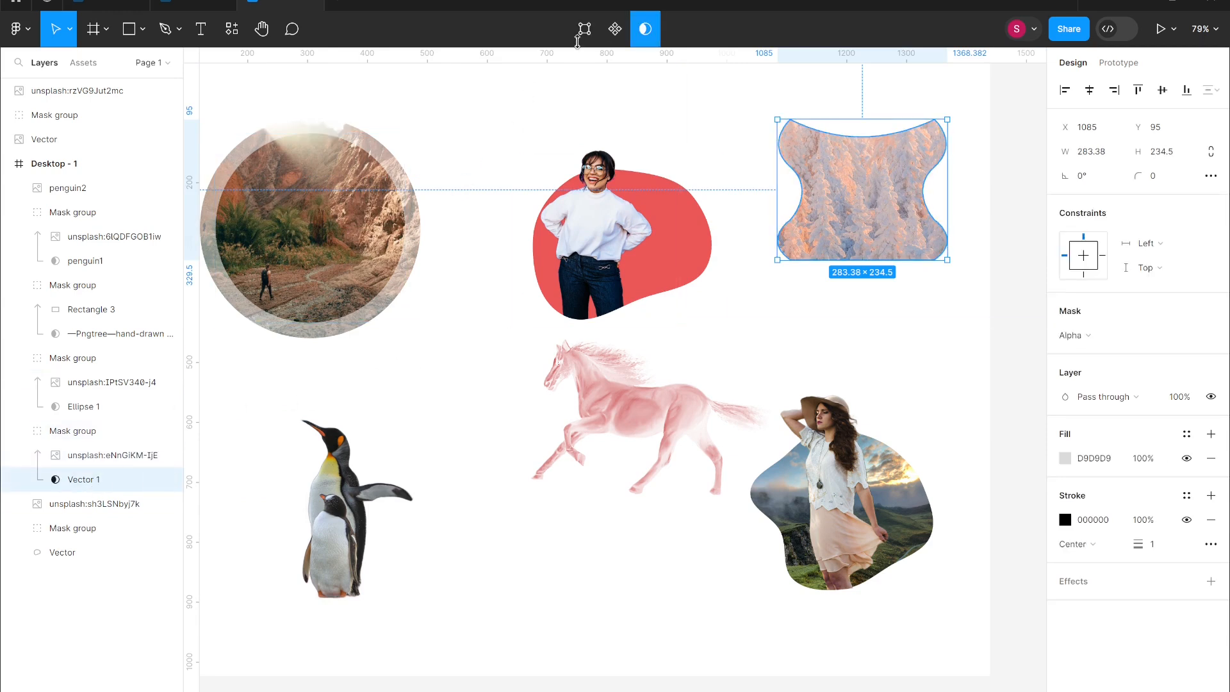
{"action": "left_click", "coordinate": [645, 33]}
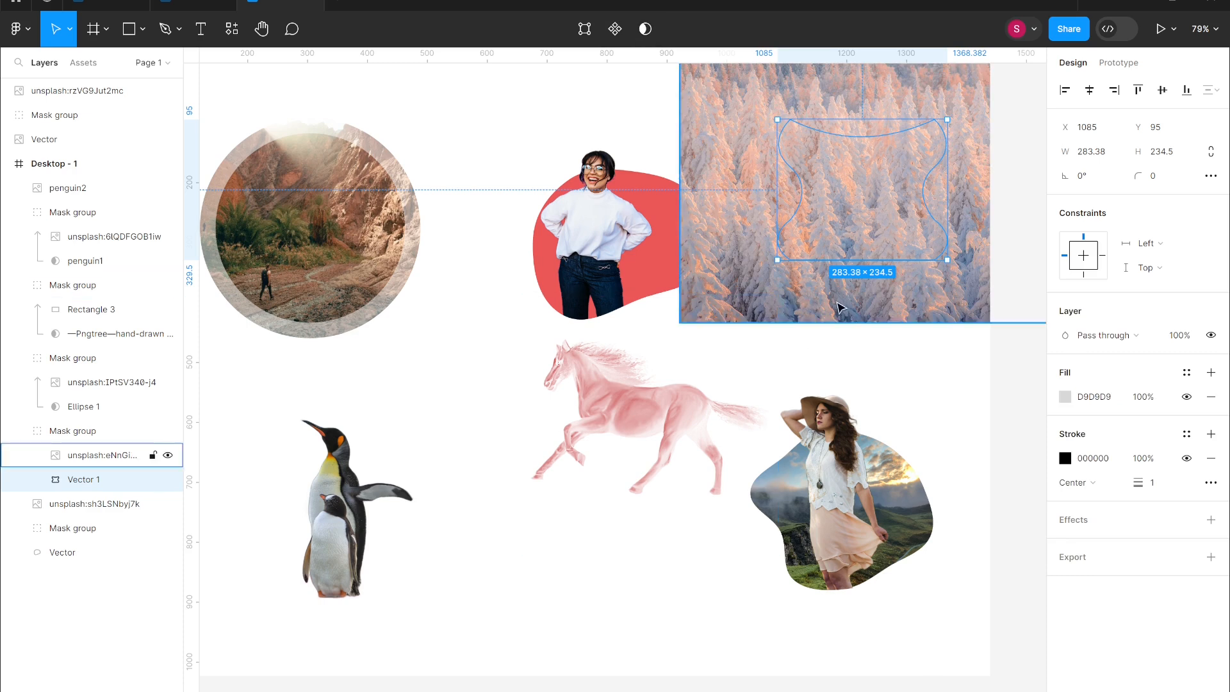
Move the unmasked forest group to X 1050, Y -38 and deselect it.
{"action": "left_click", "coordinate": [840, 312]}
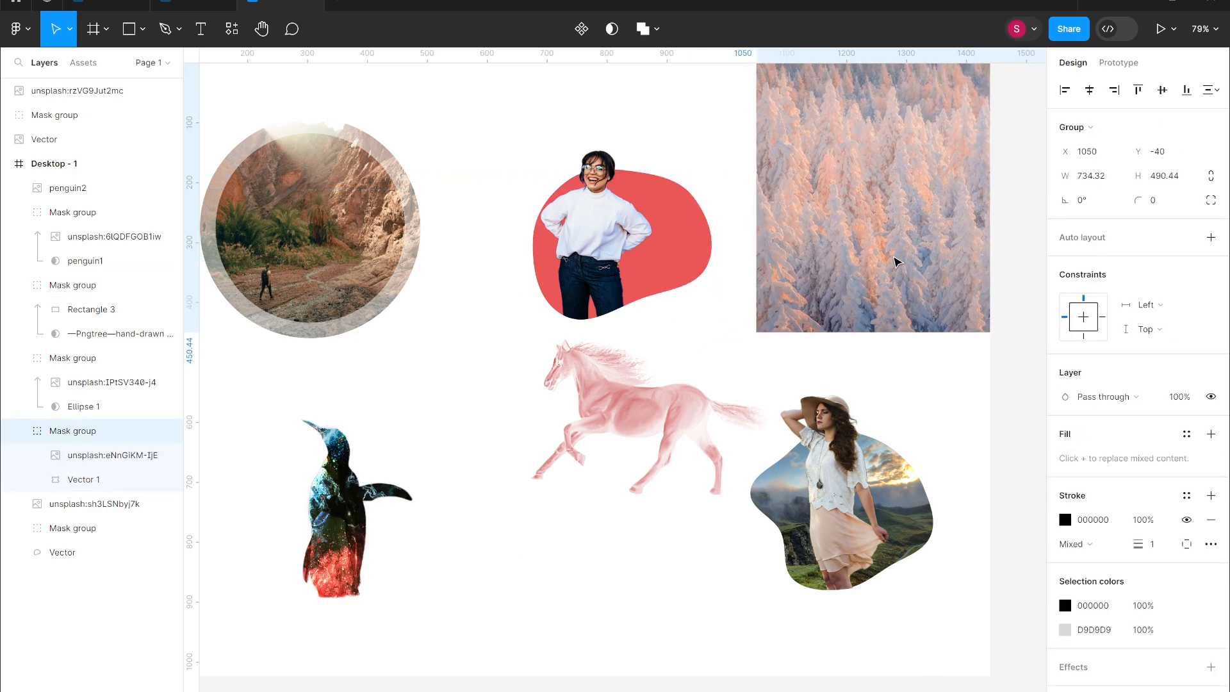
{"action": "left_click_drag", "start_coordinate": [895, 258], "coordinate": [895, 261]}
{"action": "scroll", "coordinate": [586, 227], "scroll_direction": "down", "scroll_amount": 1}
{"action": "scroll", "coordinate": [928, 378], "scroll_direction": "down", "scroll_amount": 2}
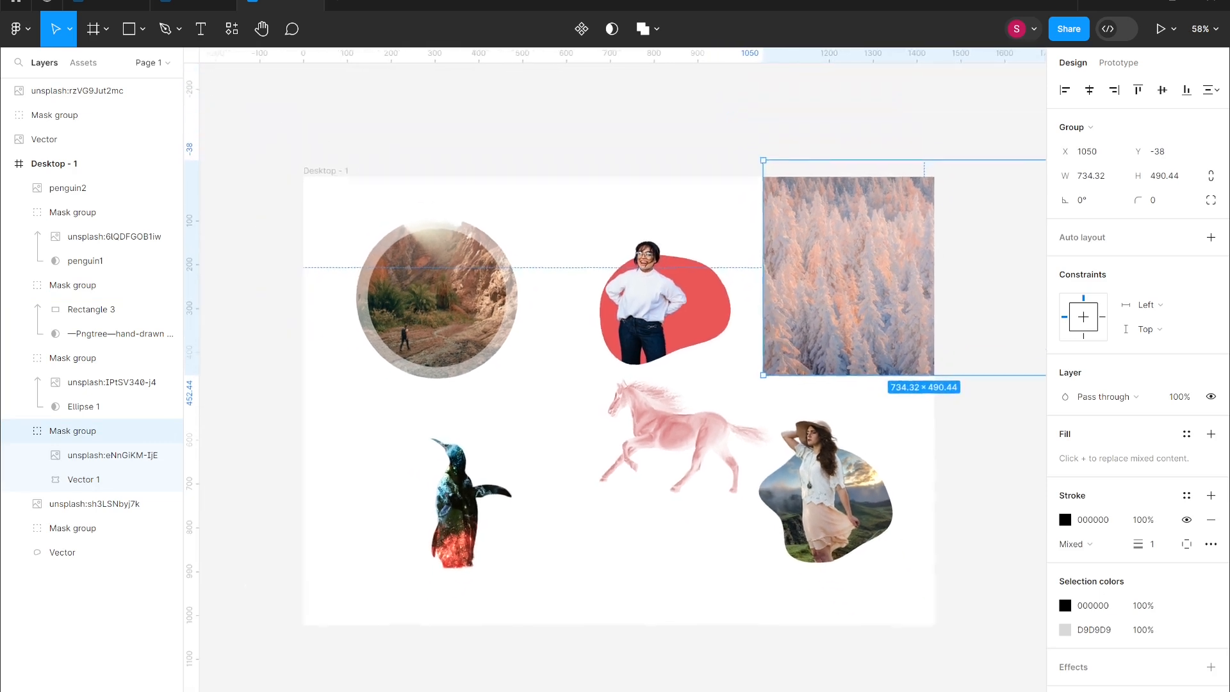
{"action": "left_click", "coordinate": [955, 436]}
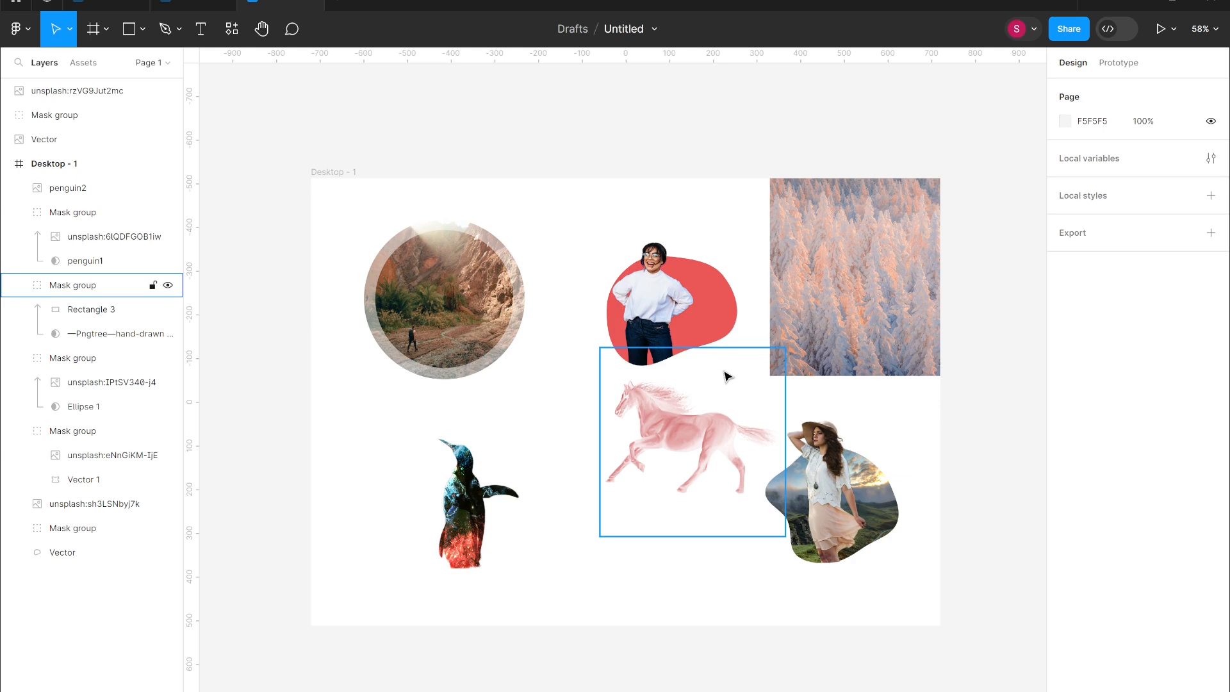
Turn on mask outlines for the canvas.
{"action": "scroll", "coordinate": [397, 218], "scroll_direction": "up", "scroll_amount": 5}
{"action": "left_click", "coordinate": [23, 36]}
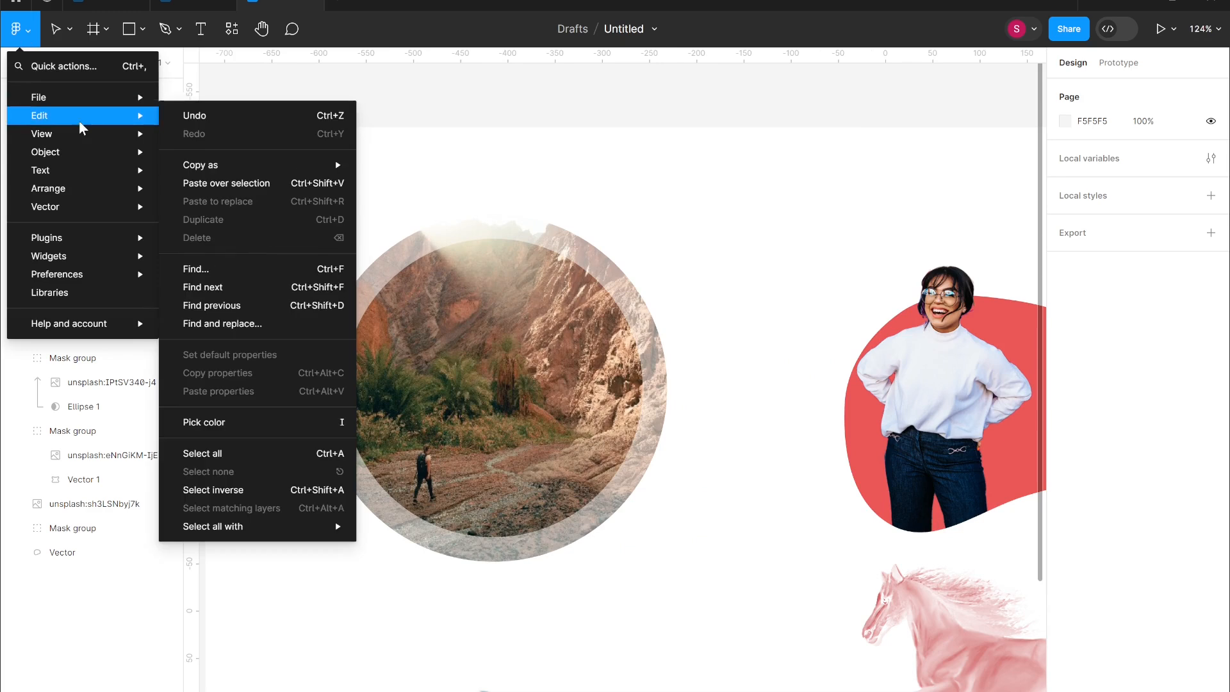
{"action": "mouse_move", "coordinate": [82, 133]}
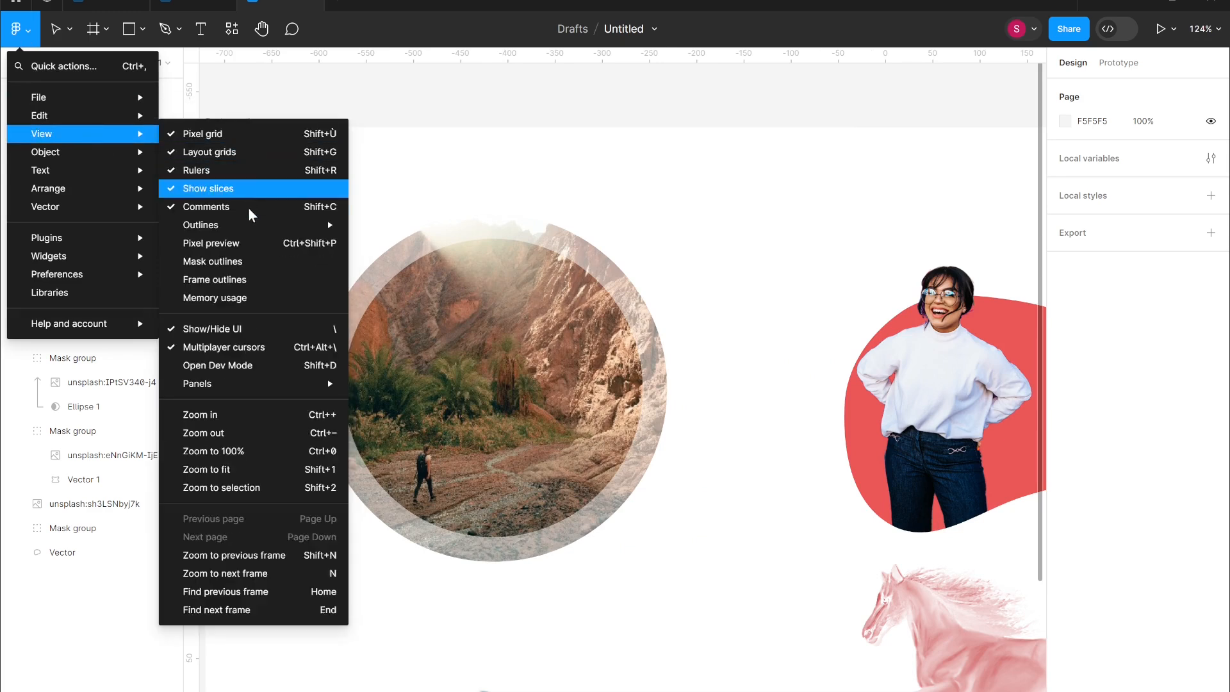
{"action": "left_click", "coordinate": [307, 263]}
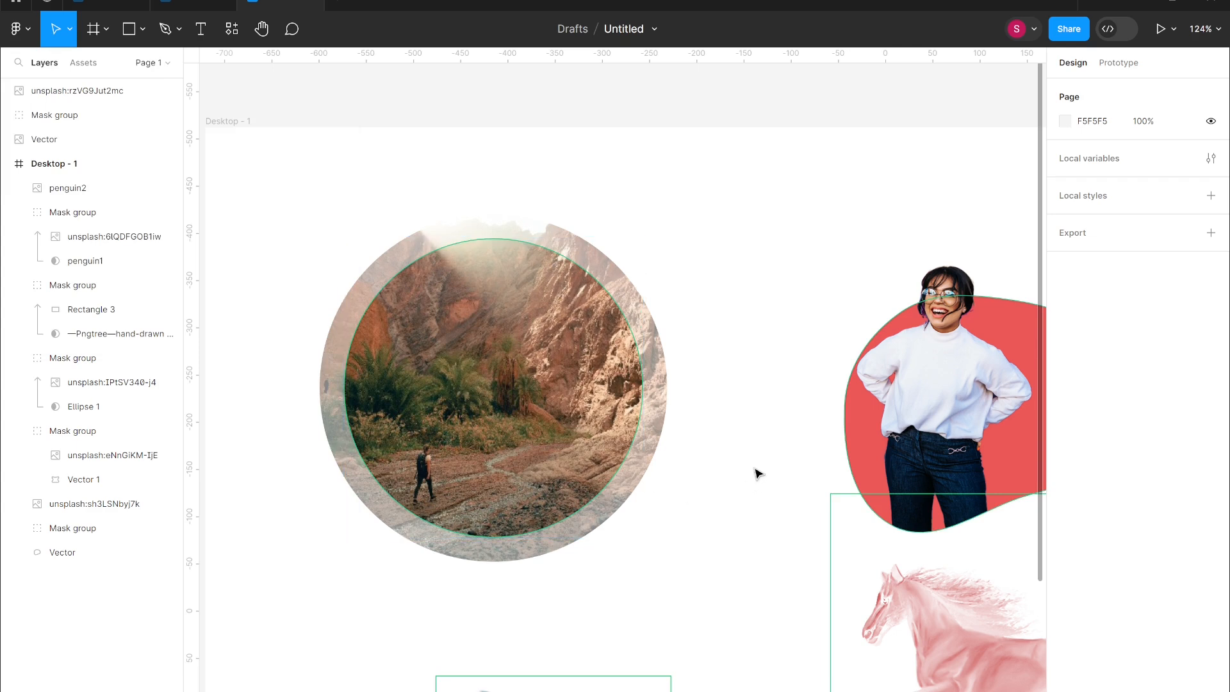
Move the penguin2 layer and its mask group up between the circular canyon photo and the woman on the red blob.
{"action": "scroll", "coordinate": [758, 473], "scroll_direction": "down", "scroll_amount": 3}
{"action": "scroll", "coordinate": [758, 473], "scroll_direction": "right", "scroll_amount": 3}
{"action": "scroll", "coordinate": [759, 473], "scroll_direction": "up", "scroll_amount": 4}
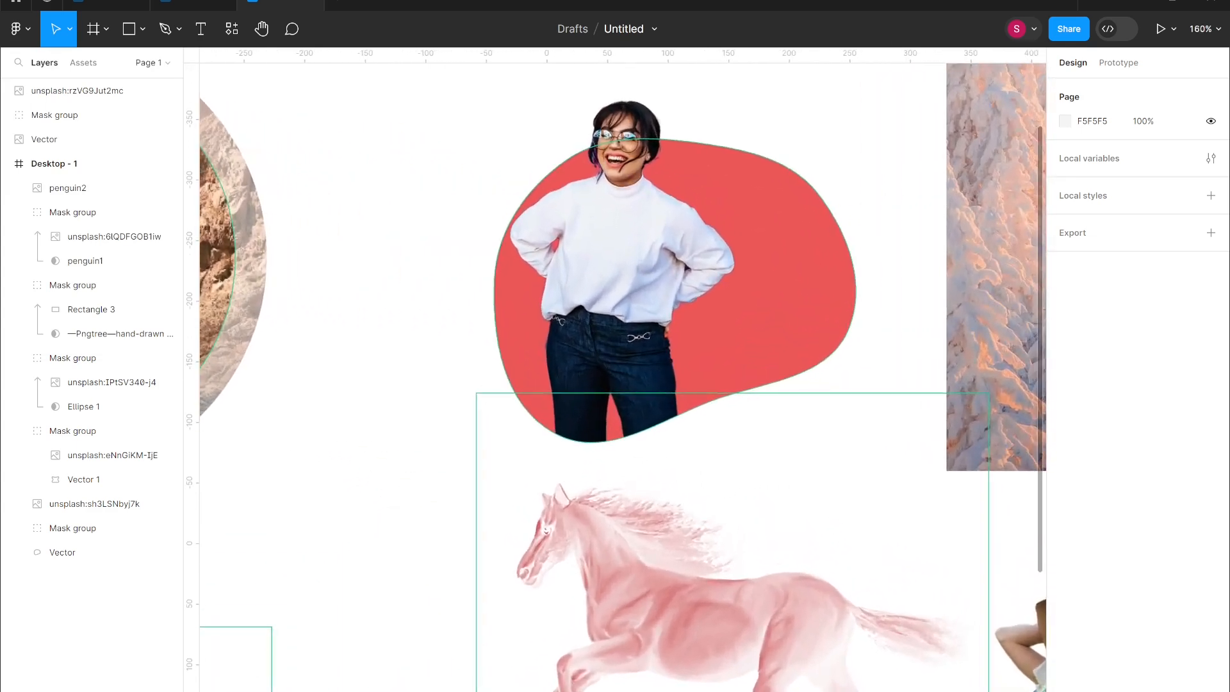
{"action": "scroll", "coordinate": [1032, 392], "scroll_direction": "down", "scroll_amount": 3}
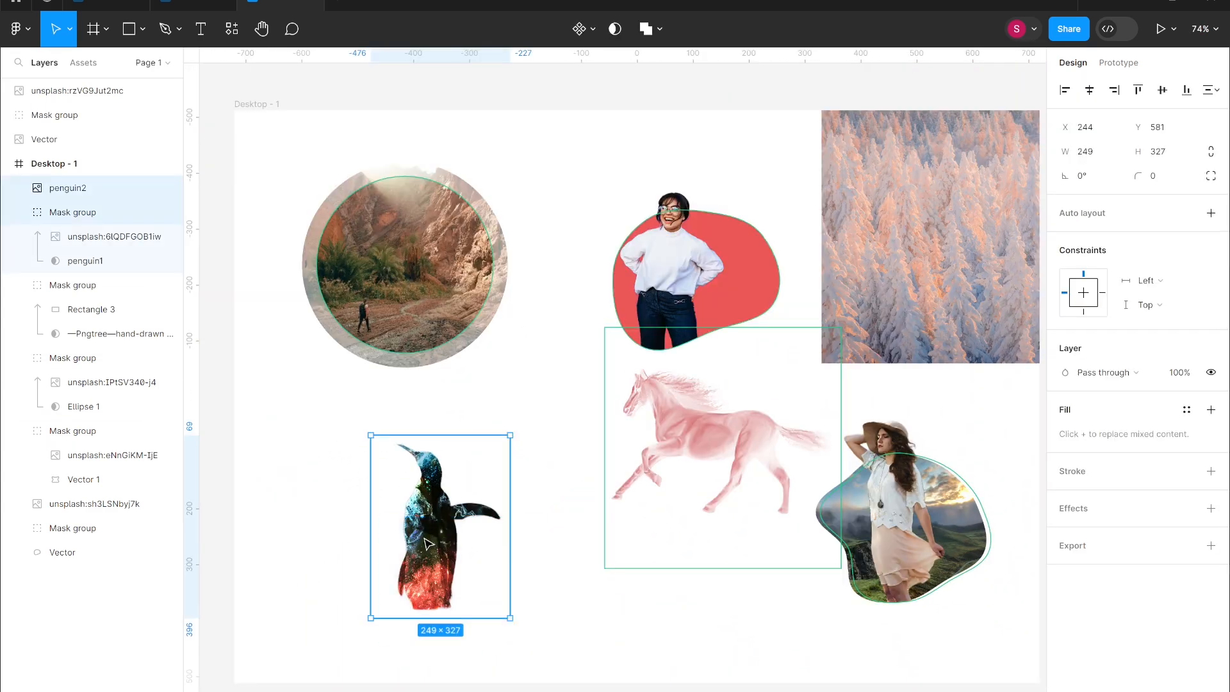
{"action": "left_click_drag", "start_coordinate": [430, 549], "coordinate": [565, 255]}
{"action": "left_click", "coordinate": [520, 511]}
Turn off mask outlines for the canvas.
{"action": "left_click", "coordinate": [20, 29]}
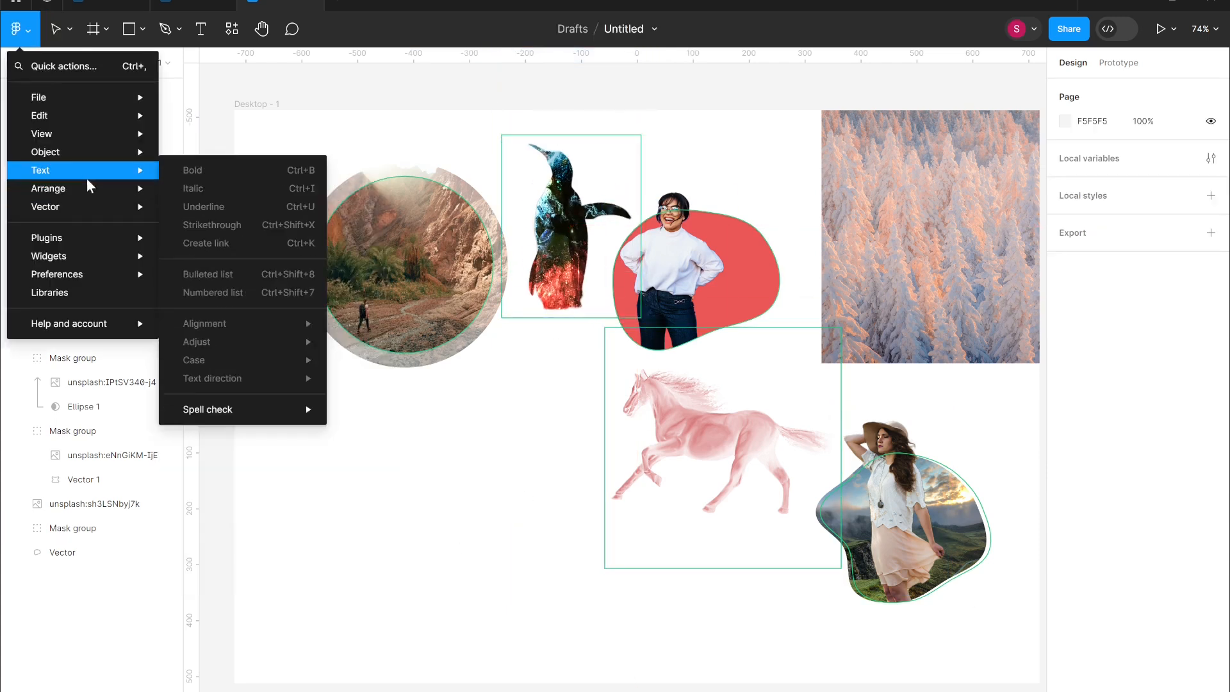
{"action": "left_click", "coordinate": [255, 263]}
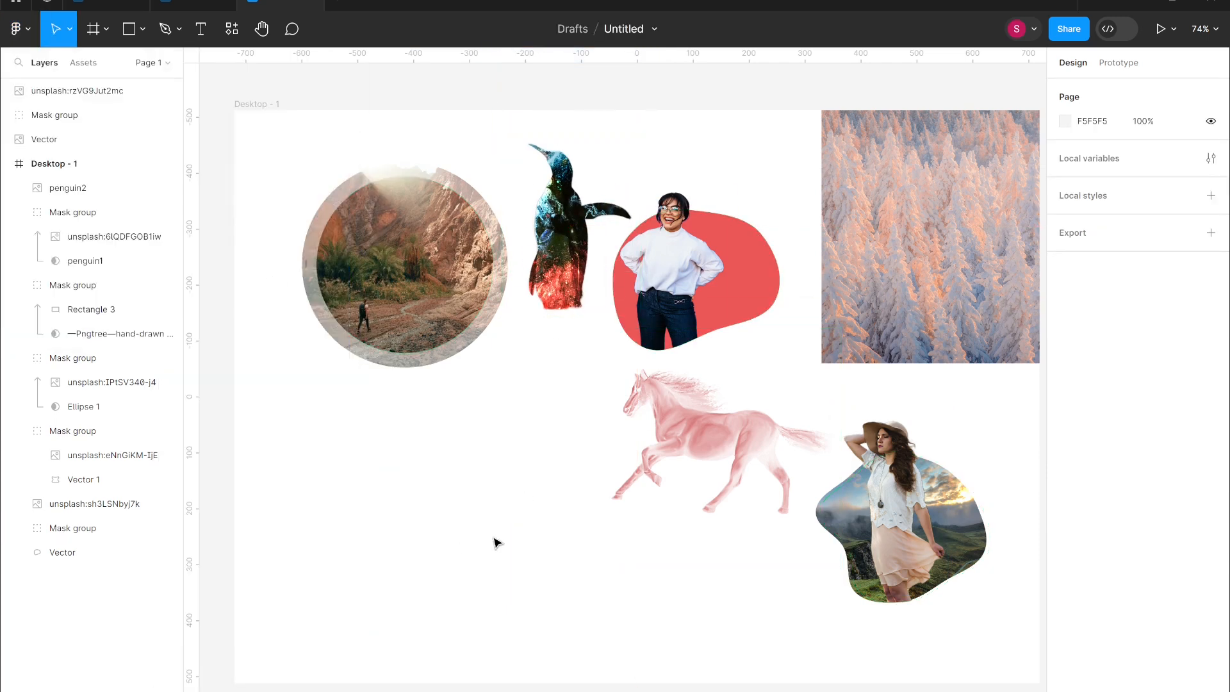
Add the text "TEXT" in Inter Bold at size 128 below the circular canyon photo.
{"action": "left_click", "coordinate": [200, 28]}
{"action": "left_click", "coordinate": [332, 448]}
{"action": "left_click", "coordinate": [1190, 421]}
{"action": "left_click", "coordinate": [1178, 494]}
{"action": "type", "text": "TEXT"}
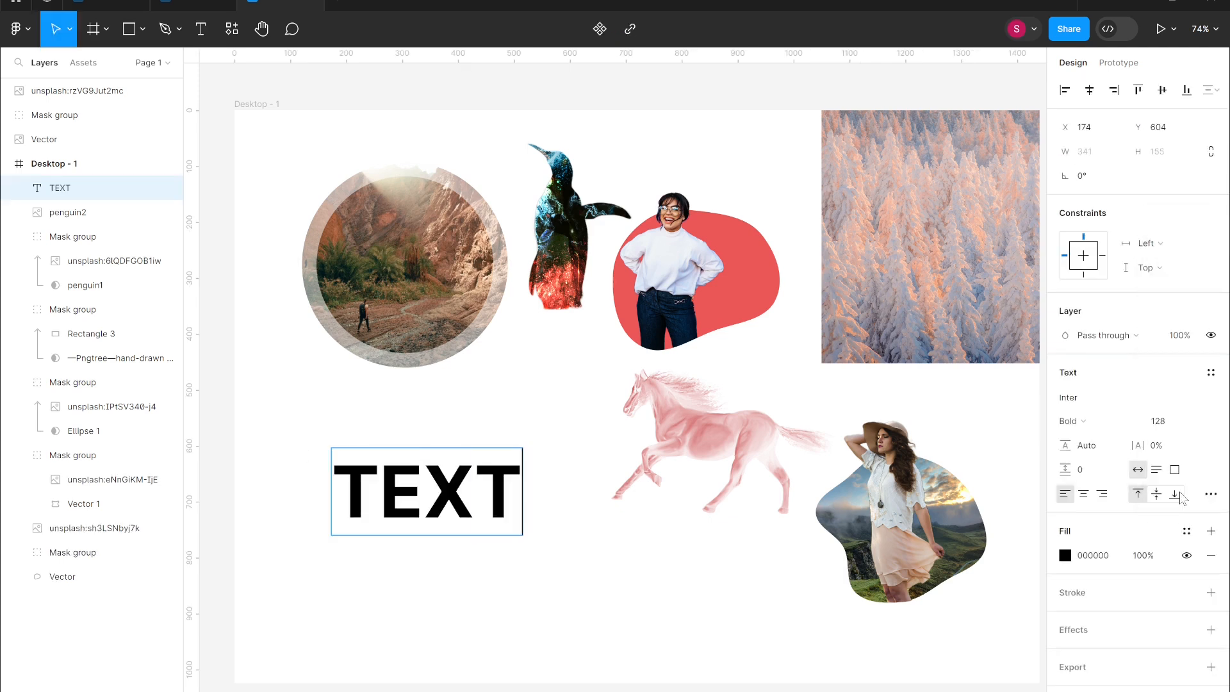
{"action": "left_click", "coordinate": [1090, 422]}
{"action": "left_click", "coordinate": [1090, 421]}
Finish editing the text and move the TEXT layer to X 147, Y 652.
{"action": "scroll", "coordinate": [330, 507], "scroll_direction": "up", "scroll_amount": 5}
{"action": "scroll", "coordinate": [303, 665], "scroll_direction": "up", "scroll_amount": 1}
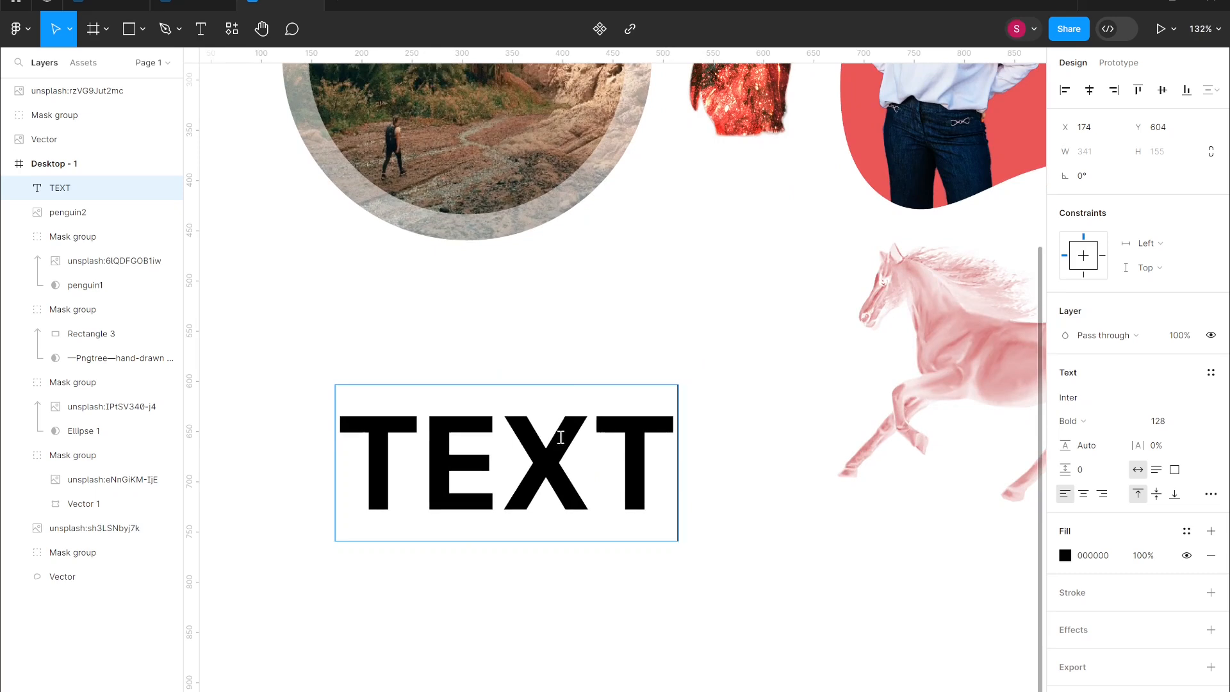
{"action": "key", "text": "Escape"}
{"action": "left_click_drag", "start_coordinate": [585, 484], "coordinate": [559, 532]}
Insert a purple-and-blue abstract wave photo from Unsplash's abstract collection and place it over the text at X 90, Y 565.
{"action": "left_click", "coordinate": [232, 28]}
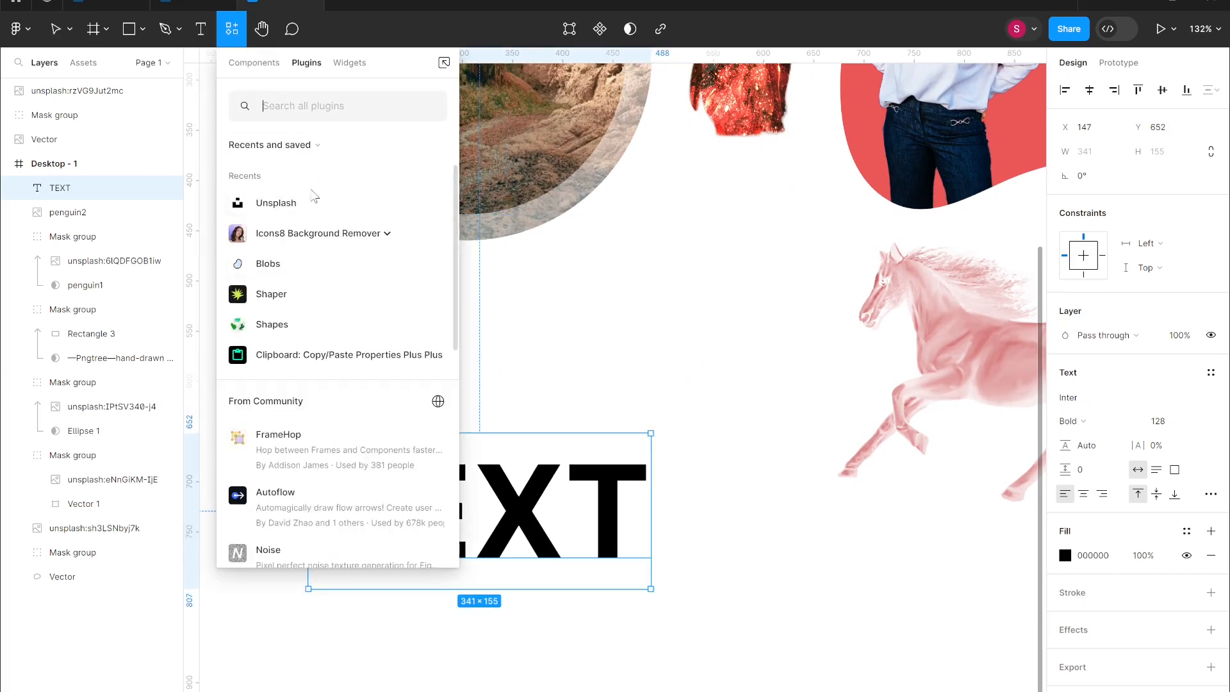
{"action": "left_click", "coordinate": [316, 201]}
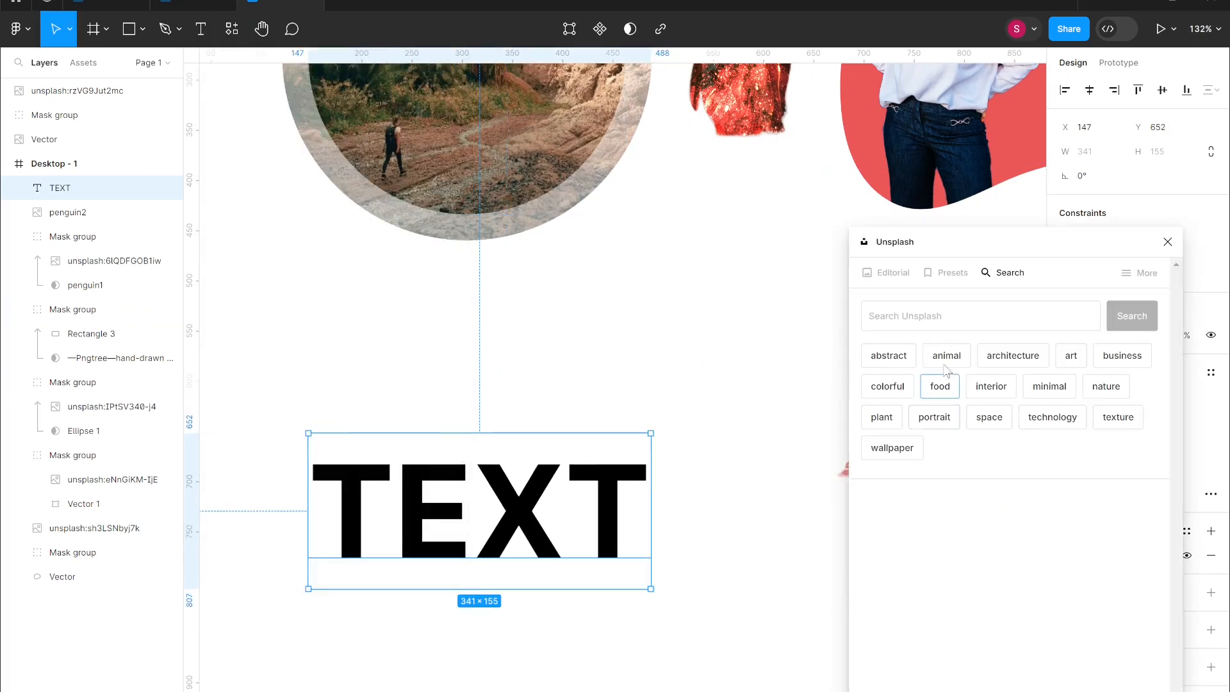
{"action": "left_click", "coordinate": [889, 355]}
{"action": "left_click", "coordinate": [1066, 445]}
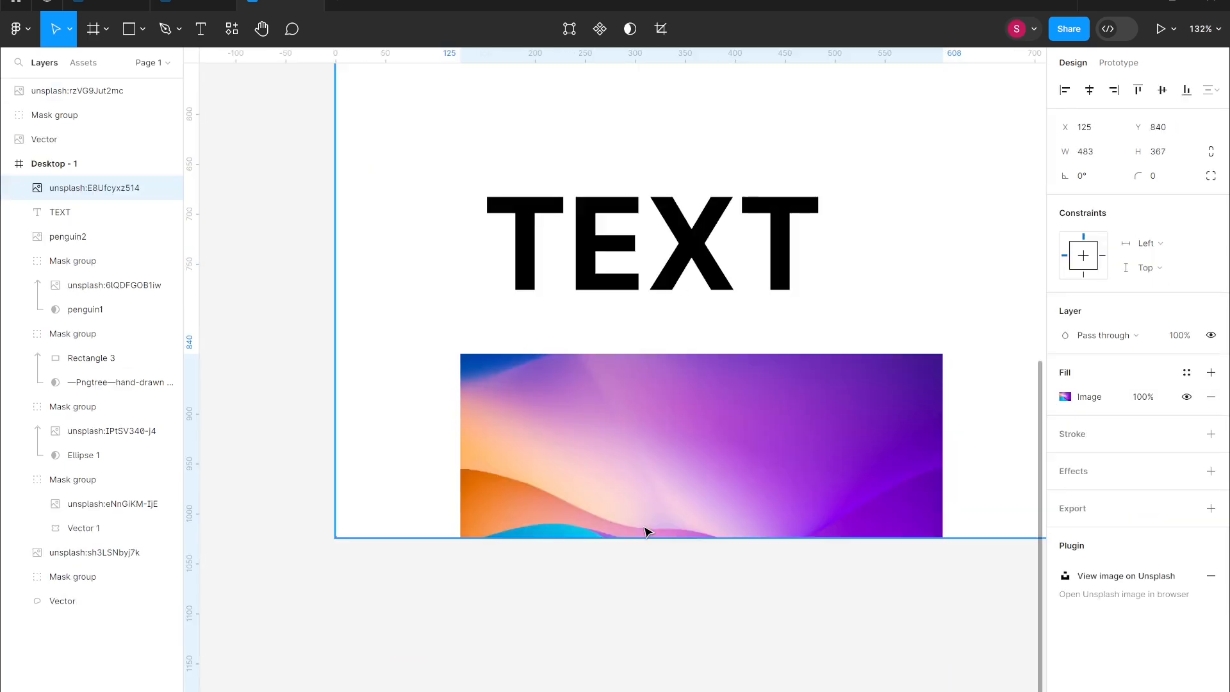
{"action": "left_click_drag", "start_coordinate": [646, 532], "coordinate": [612, 253]}
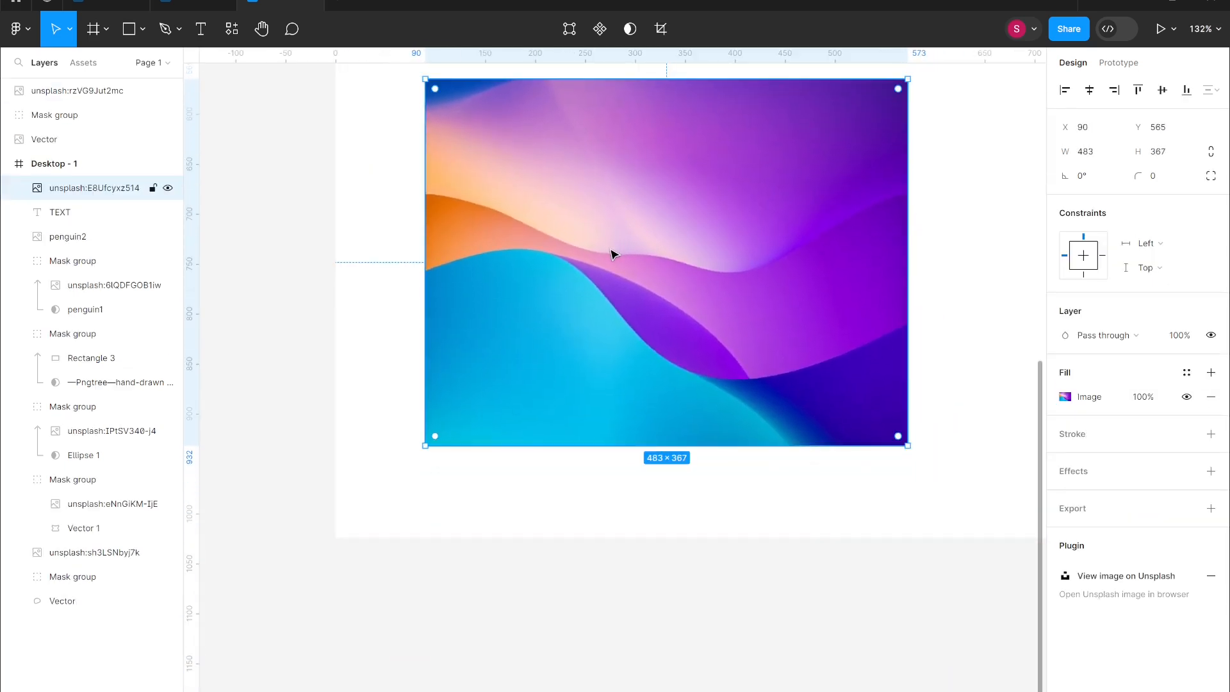
Mask the abstract wave photo with the TEXT layer and reposition the photo inside the letters.
{"action": "left_click", "coordinate": [81, 216]}
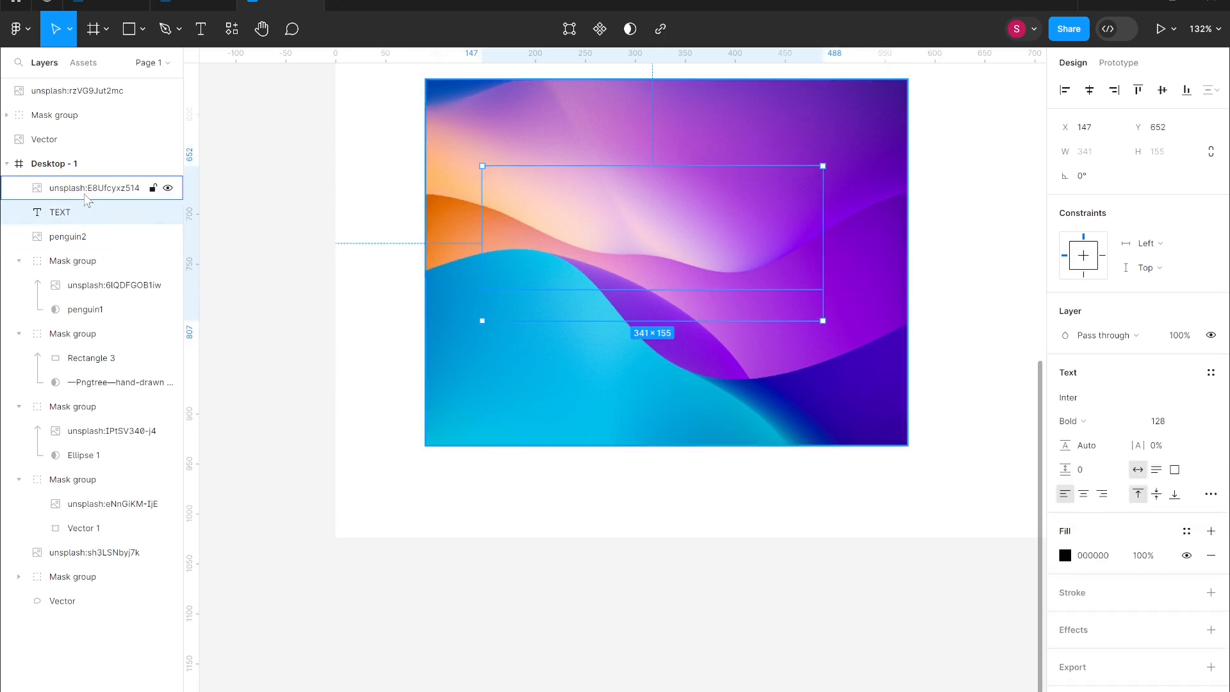
{"action": "left_click", "coordinate": [86, 196], "text": "shift"}
{"action": "left_click", "coordinate": [628, 31]}
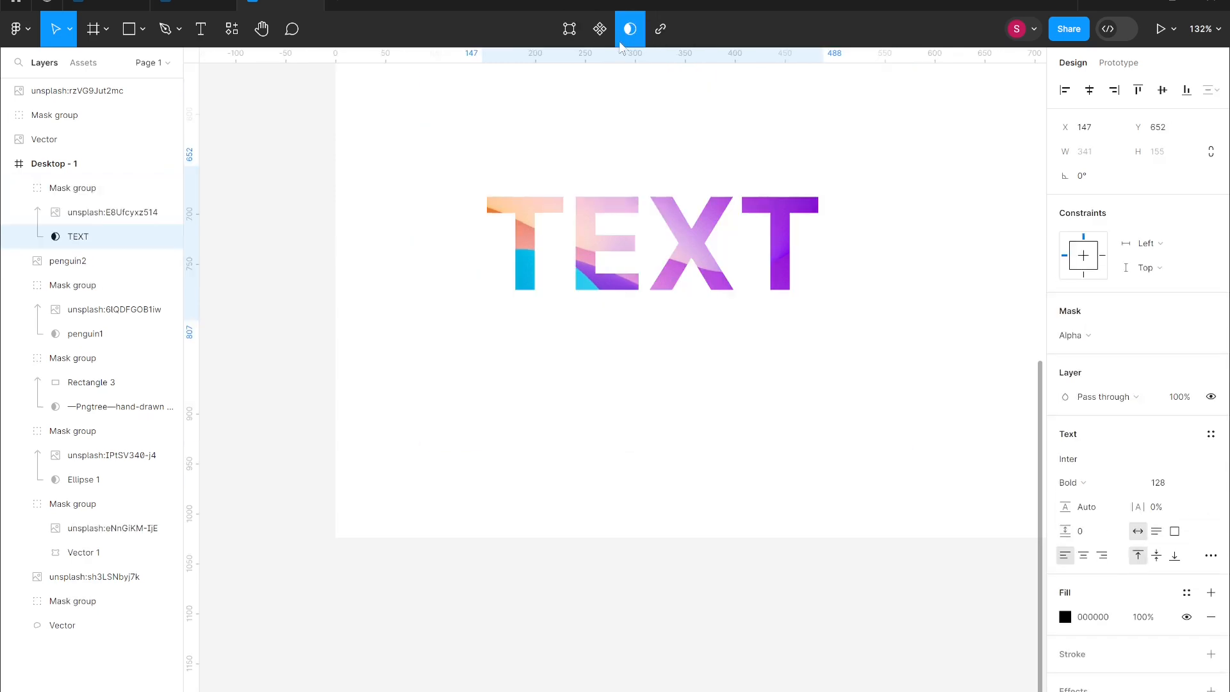
{"action": "left_click_drag", "start_coordinate": [652, 427], "coordinate": [626, 405]}
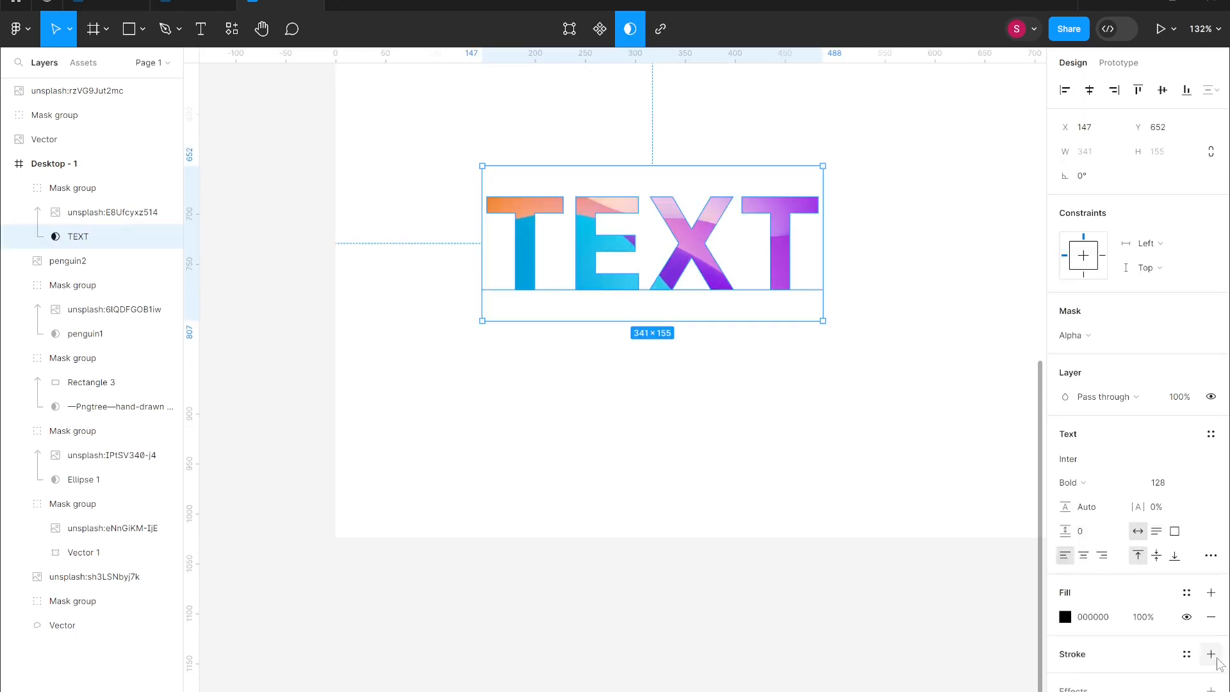
Try adding a black stroke to the masking TEXT layer, and undo the stroke, the photo move and the mask.
{"action": "left_click", "coordinate": [1210, 653]}
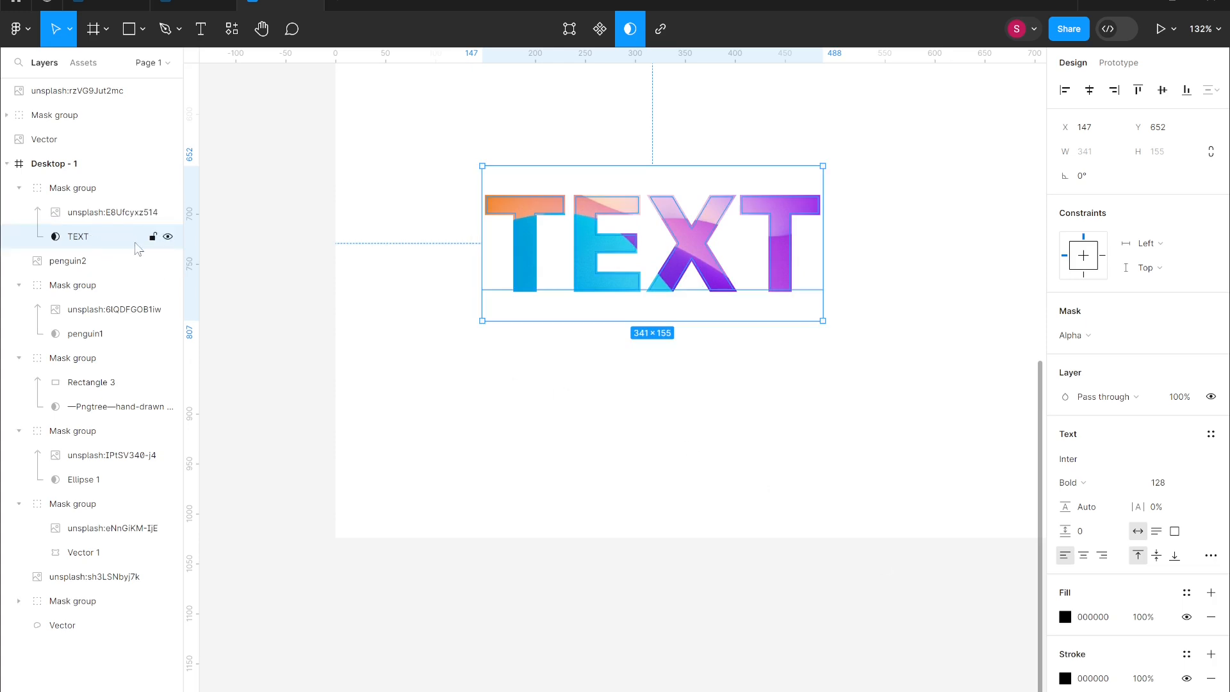
{"action": "key", "text": "ctrl+z"}
{"action": "key", "text": "ctrl+z"}
{"action": "key", "text": "ctrl+z"}
Duplicate the TEXT layer in place and move the copy above the wave photo in the layer order.
{"action": "key", "text": "ctrl+d"}
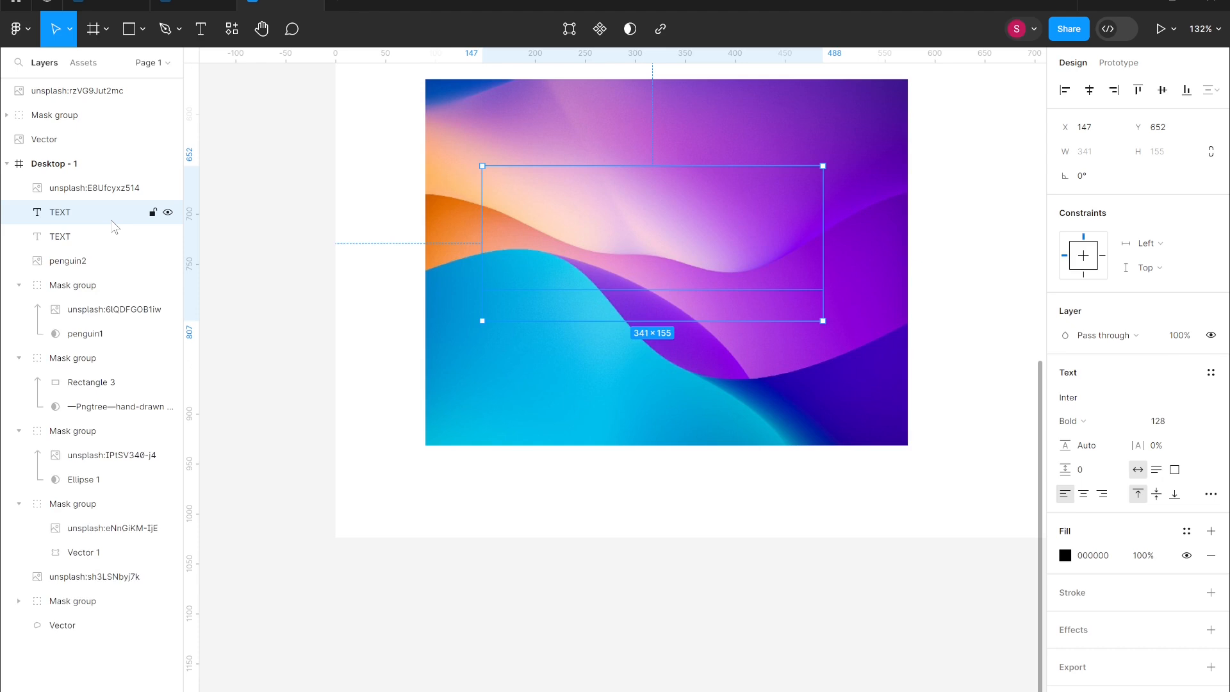
{"action": "left_click_drag", "start_coordinate": [111, 212], "coordinate": [102, 180]}
{"action": "left_click", "coordinate": [115, 219]}
Mask the wave photo with the TEXT layer beneath it.
{"action": "left_click", "coordinate": [112, 238]}
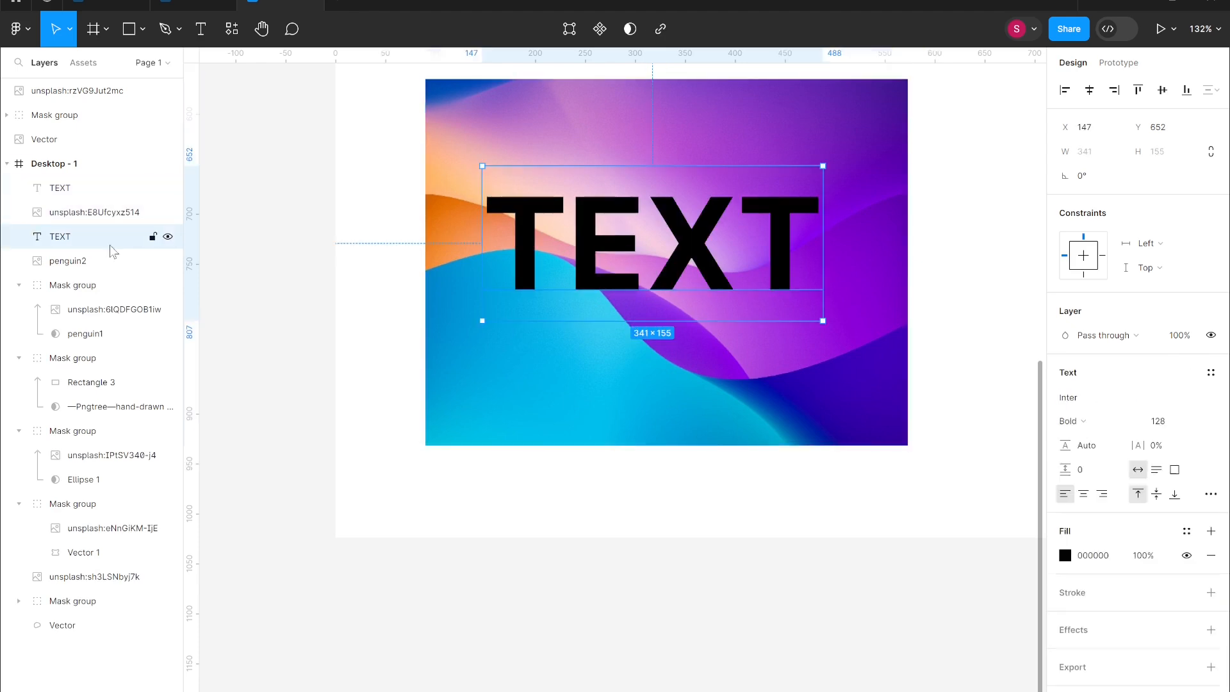
{"action": "left_click", "coordinate": [109, 212], "text": "shift"}
{"action": "left_click", "coordinate": [616, 29]}
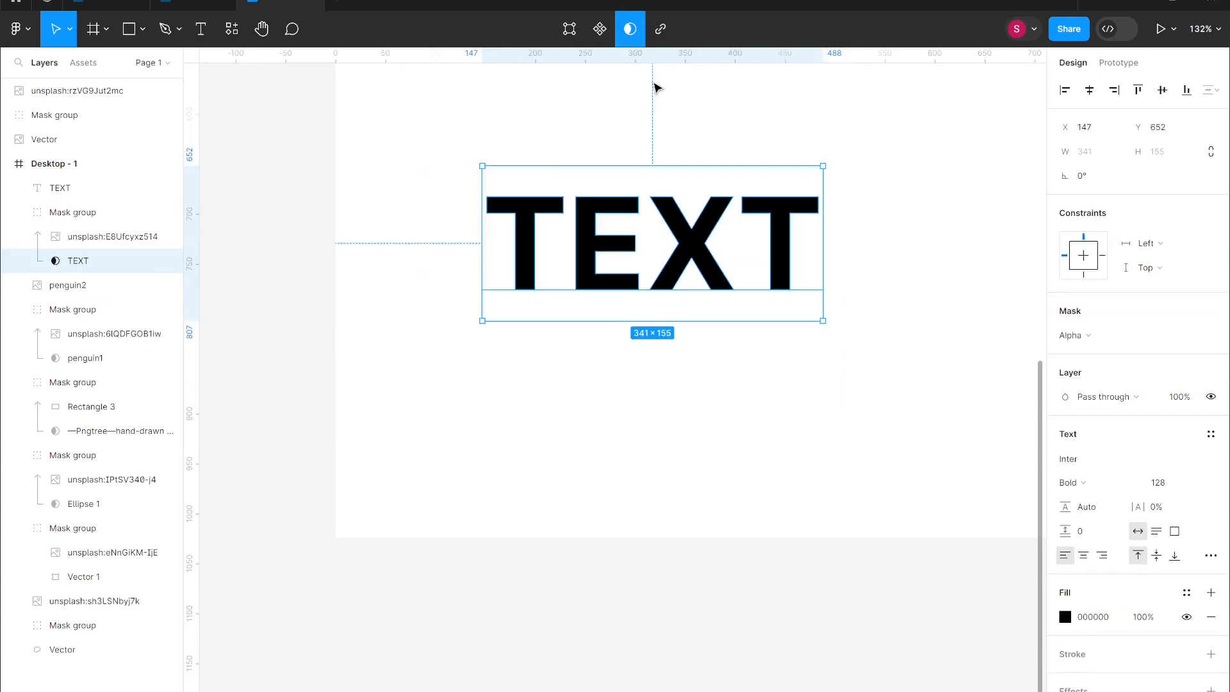
Remove the fill of the upper TEXT copy, give it a black outside stroke of weight 4, and clear the selection.
{"action": "left_click", "coordinate": [98, 194]}
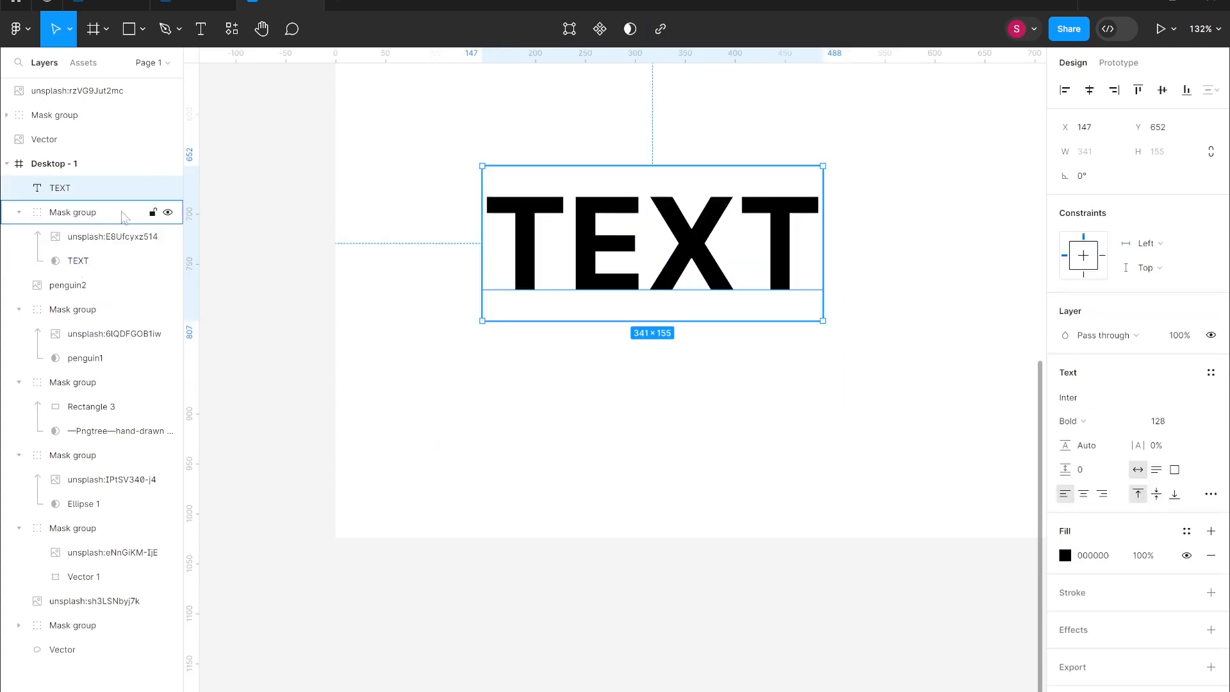
{"action": "left_click", "coordinate": [1211, 555]}
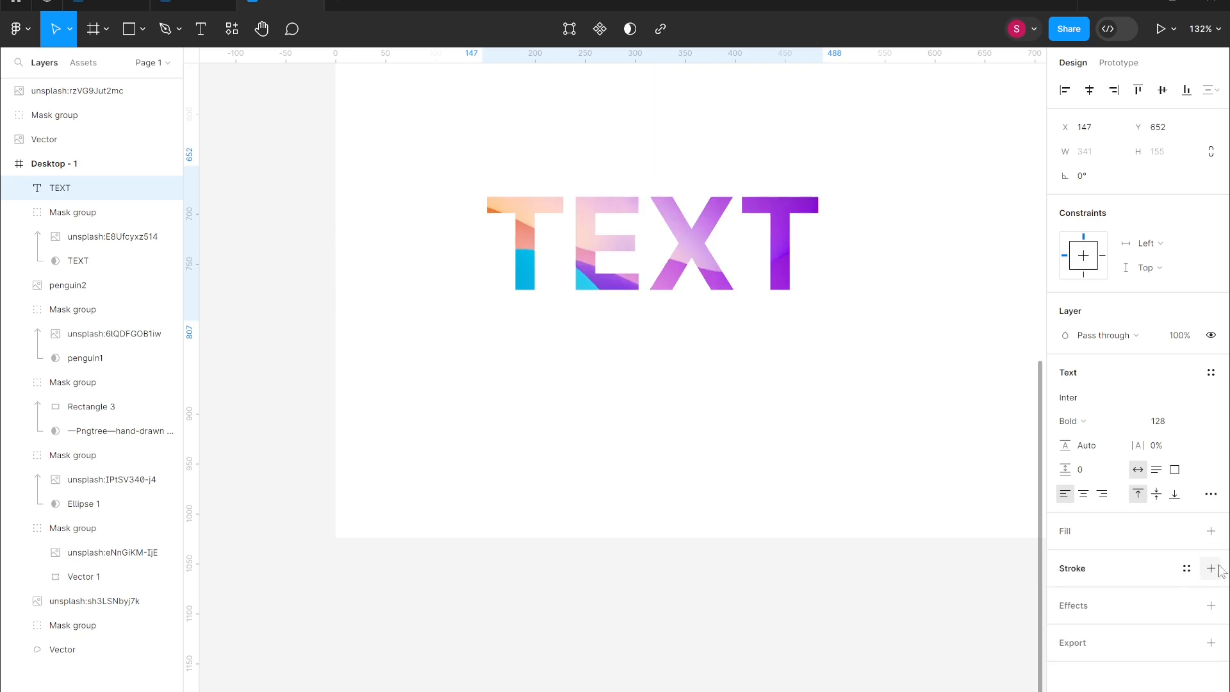
{"action": "left_click", "coordinate": [1211, 568]}
{"action": "mouse_move", "coordinate": [1141, 618]}
{"action": "left_mouse_down"}
{"action": "mouse_move", "coordinate": [1166, 618]}
{"action": "mouse_move", "coordinate": [1147, 618]}
{"action": "left_mouse_up"}
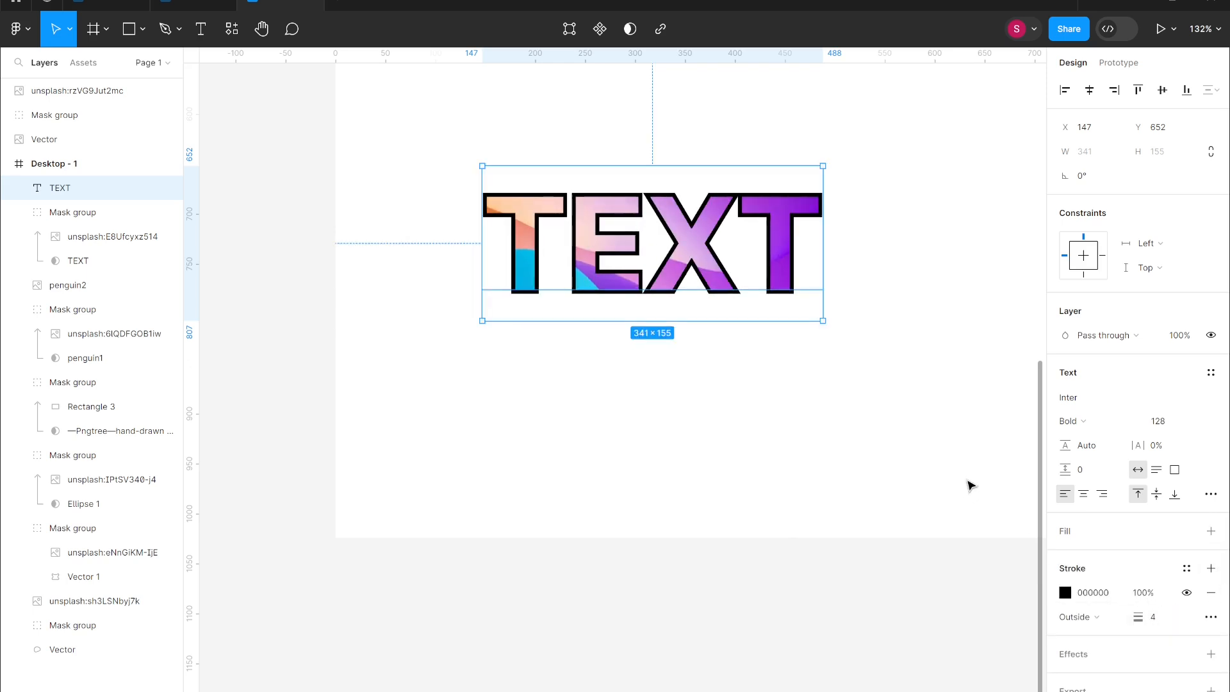
{"action": "scroll", "coordinate": [923, 489], "scroll_direction": "down", "scroll_amount": 2}
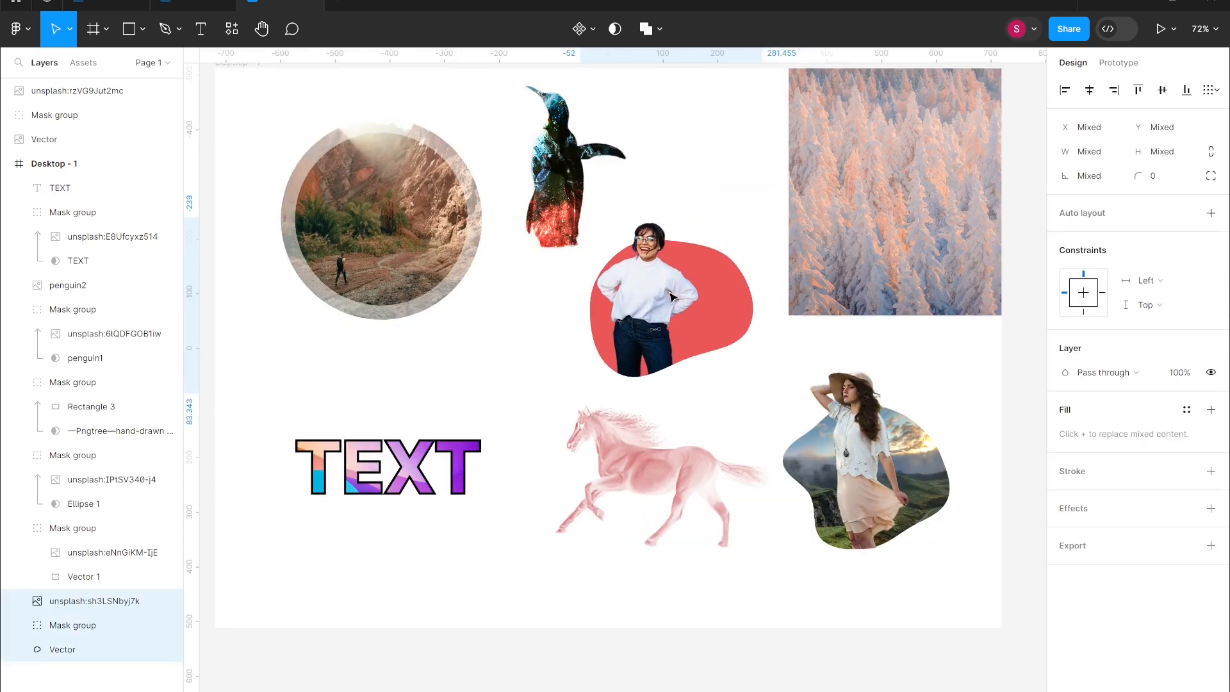
{"action": "left_click", "coordinate": [984, 400]}
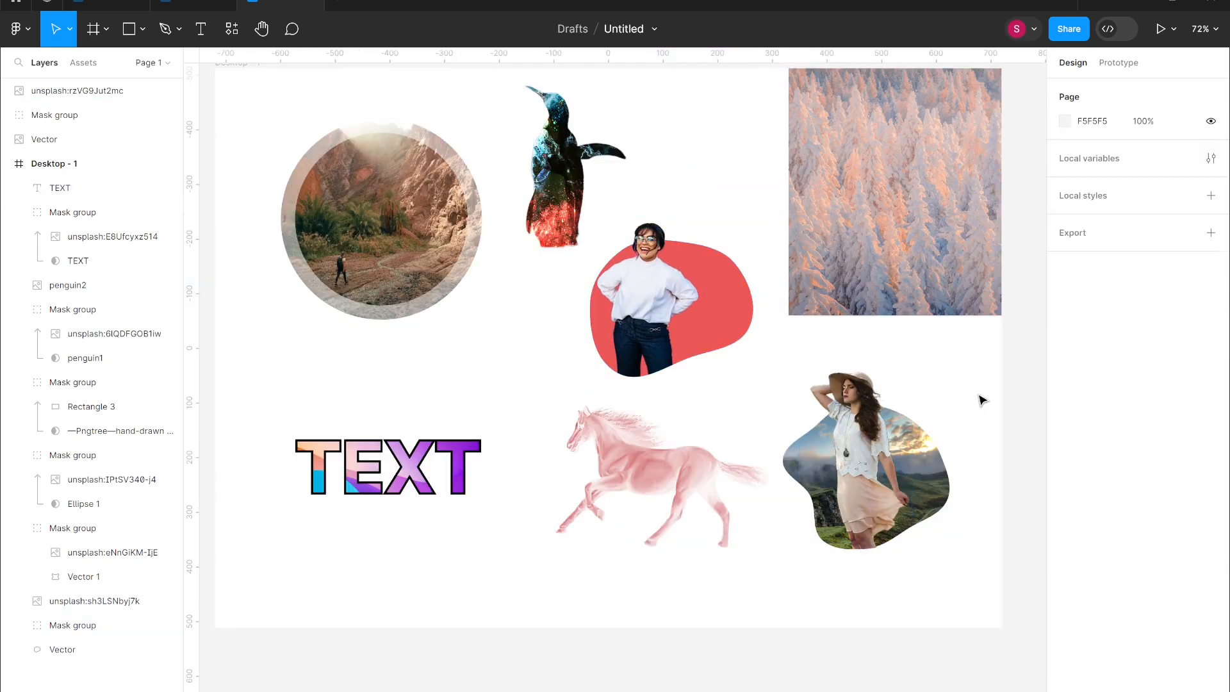